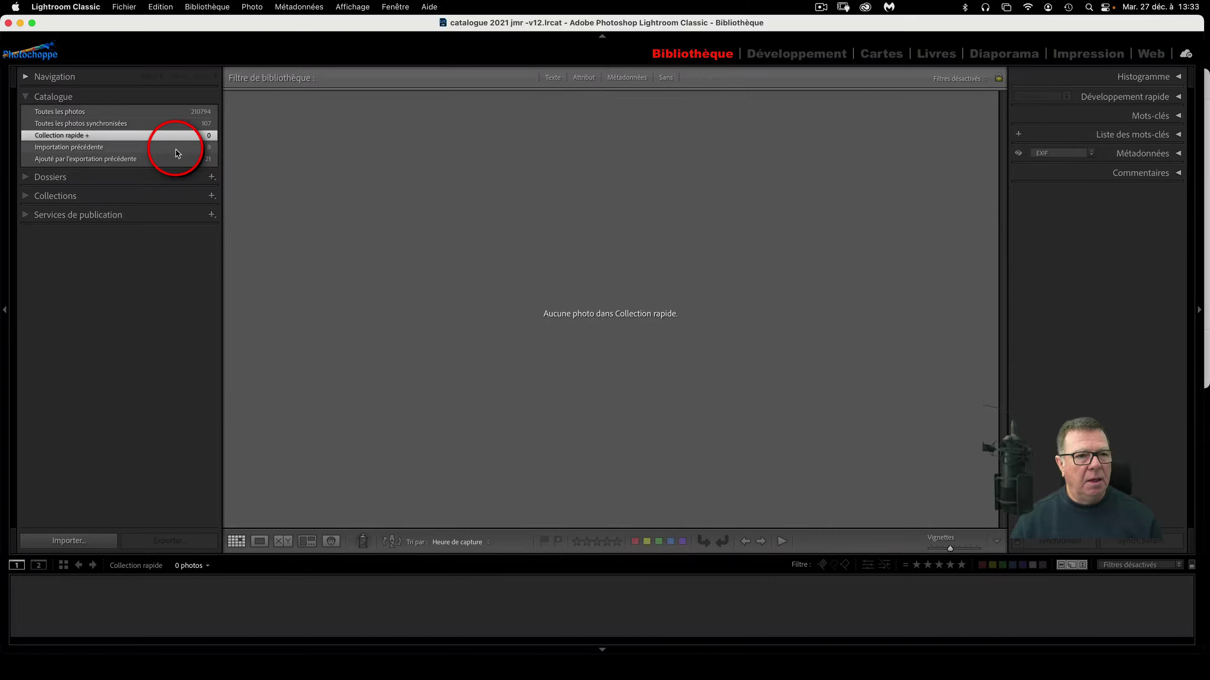
- View the photos of the previous import and the previous export, return to Importation précédente, and collapse the Catalogue section
click(176, 150)
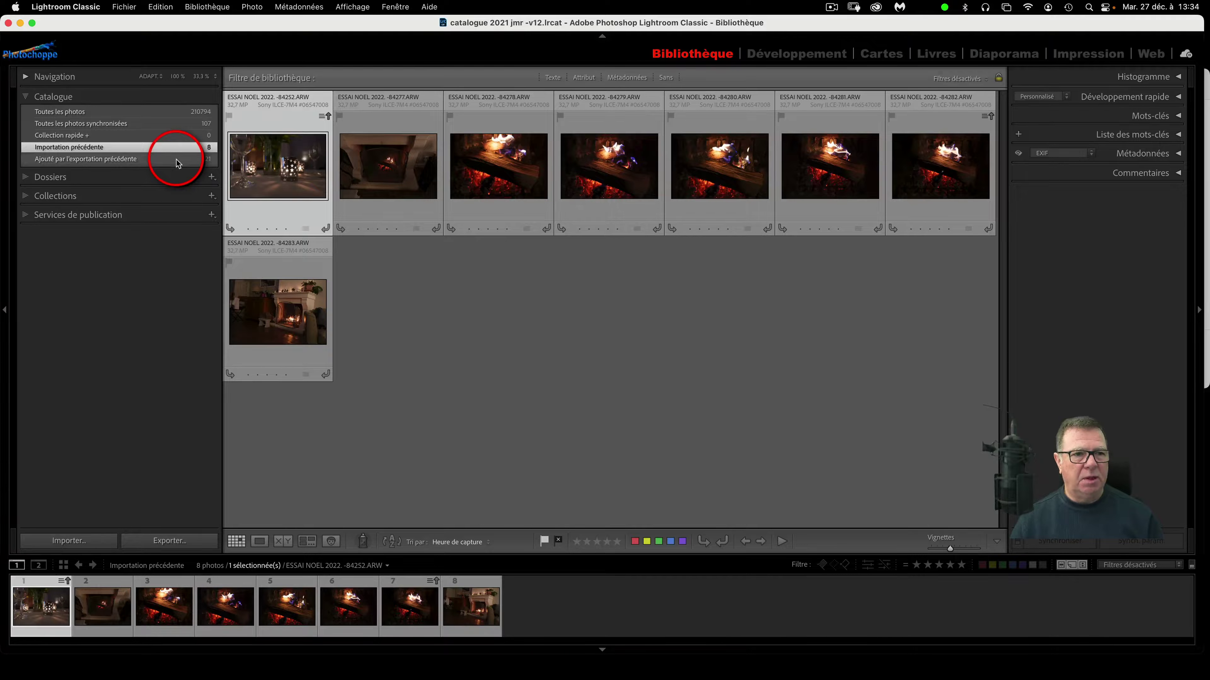
click(176, 160)
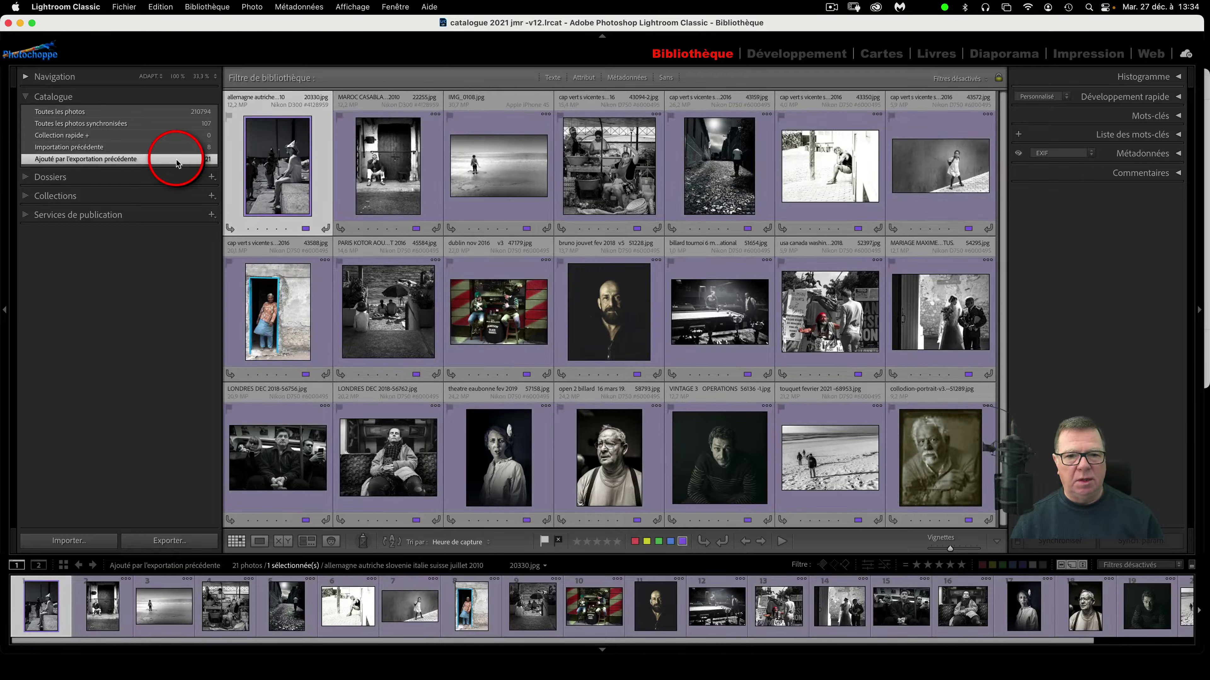
click(69, 146)
click(28, 96)
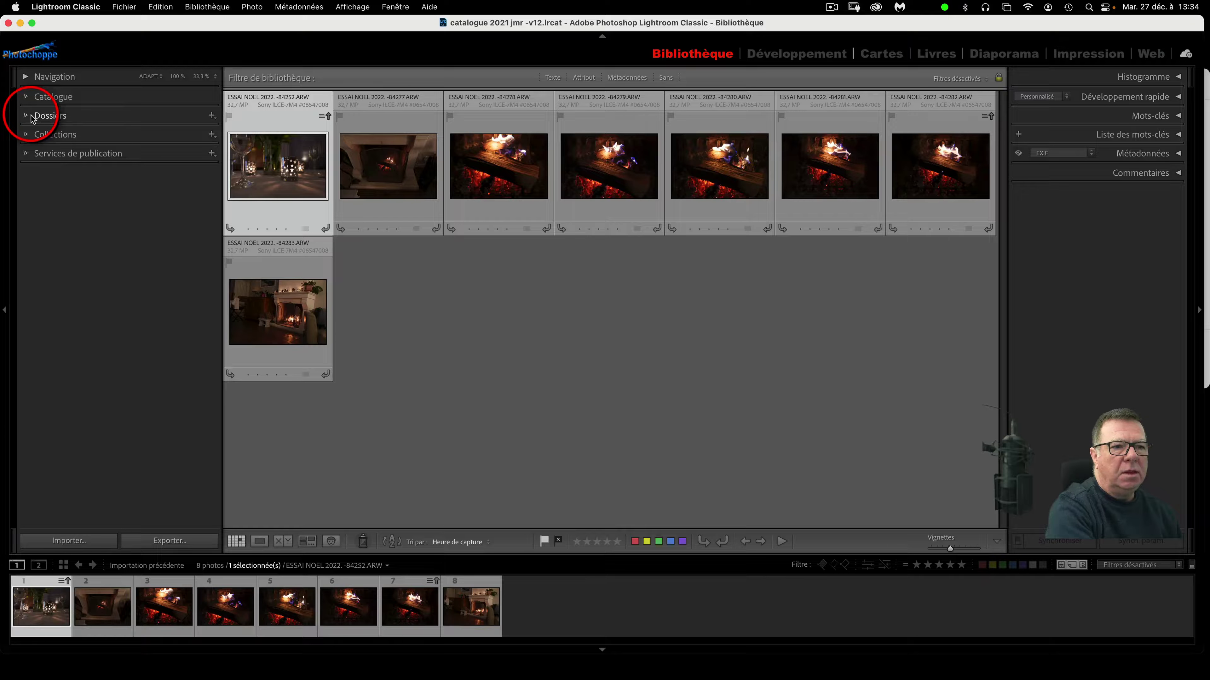
- Expand Dossiers, show the volumes' Espace disque, and set the volume information to Nombre de photos
click(32, 116)
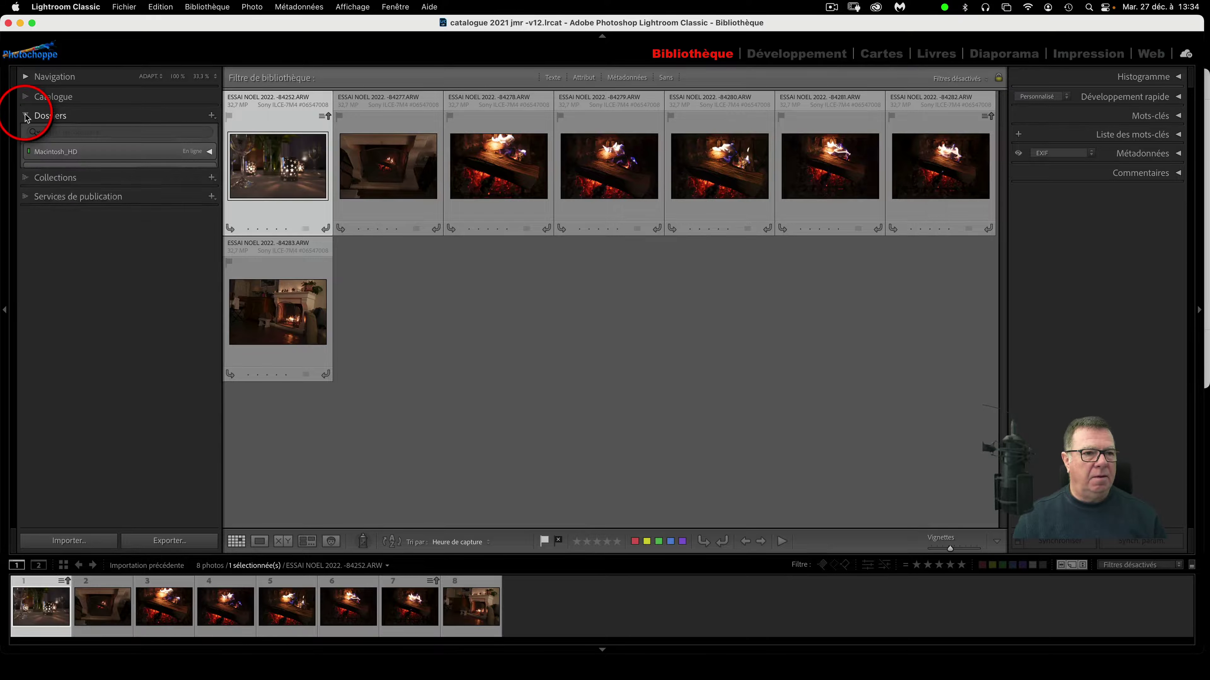
right_click(172, 153)
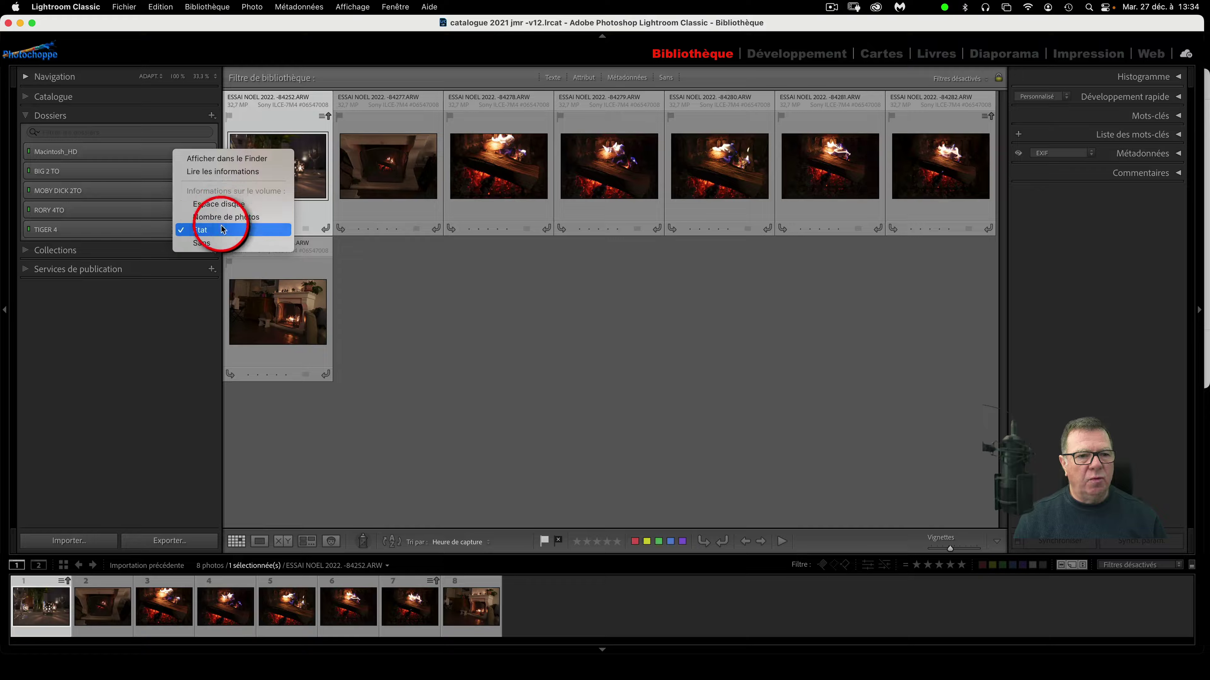
click(226, 205)
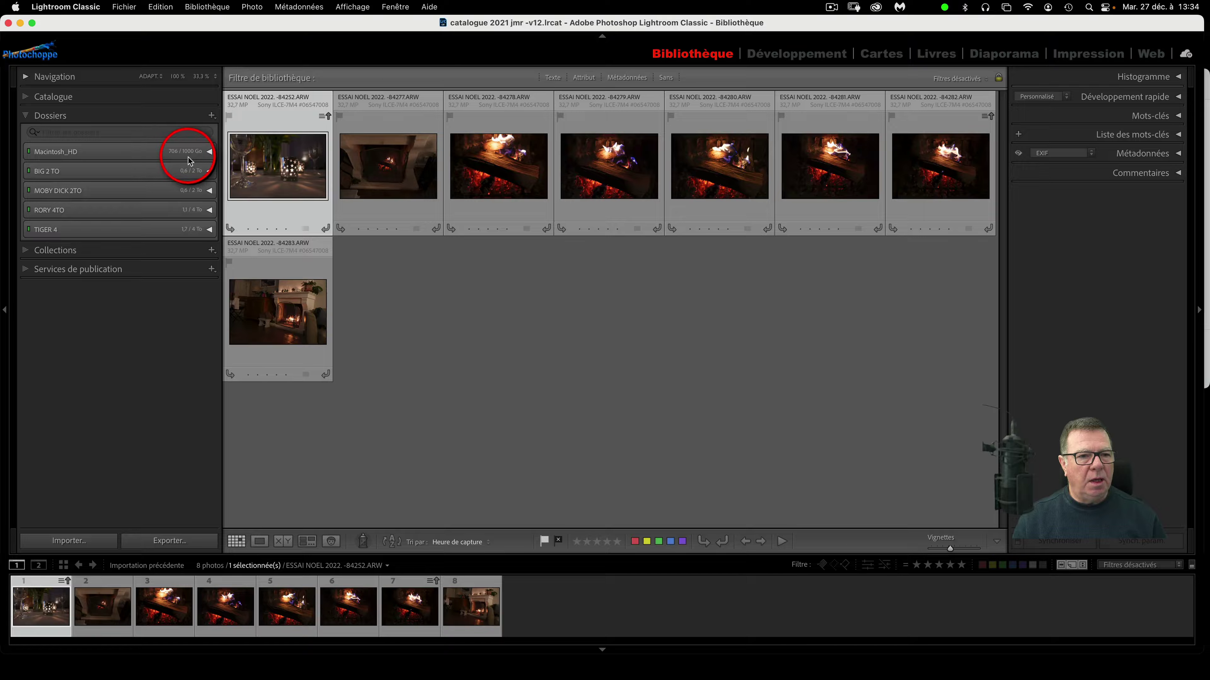
right_click(167, 152)
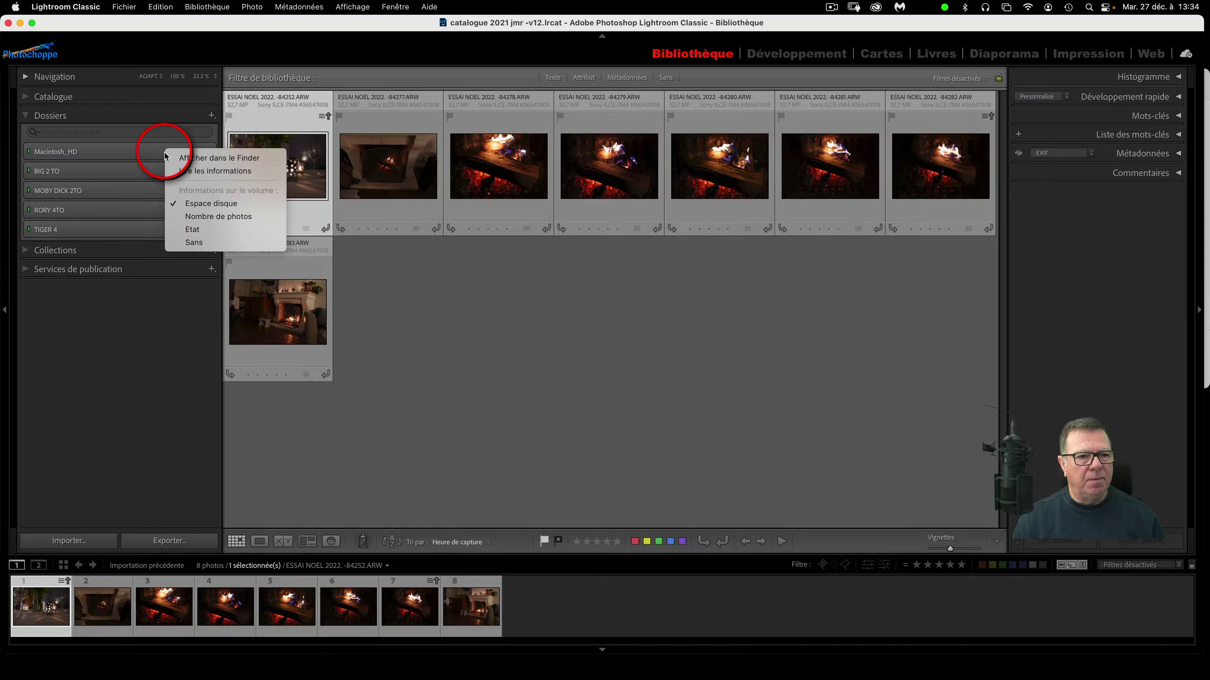
click(216, 216)
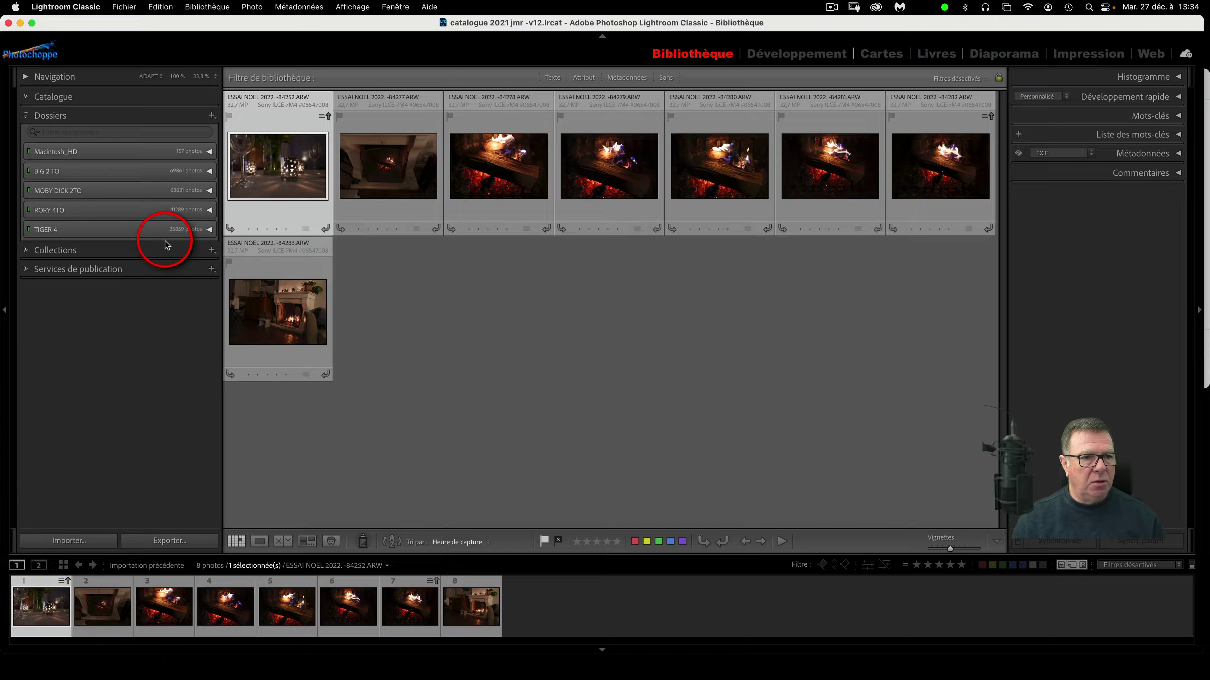
- Browse the TIGER 4 folder tree down to the contents of 1 - The Best Pictures, and collapse Dossiers
click(209, 230)
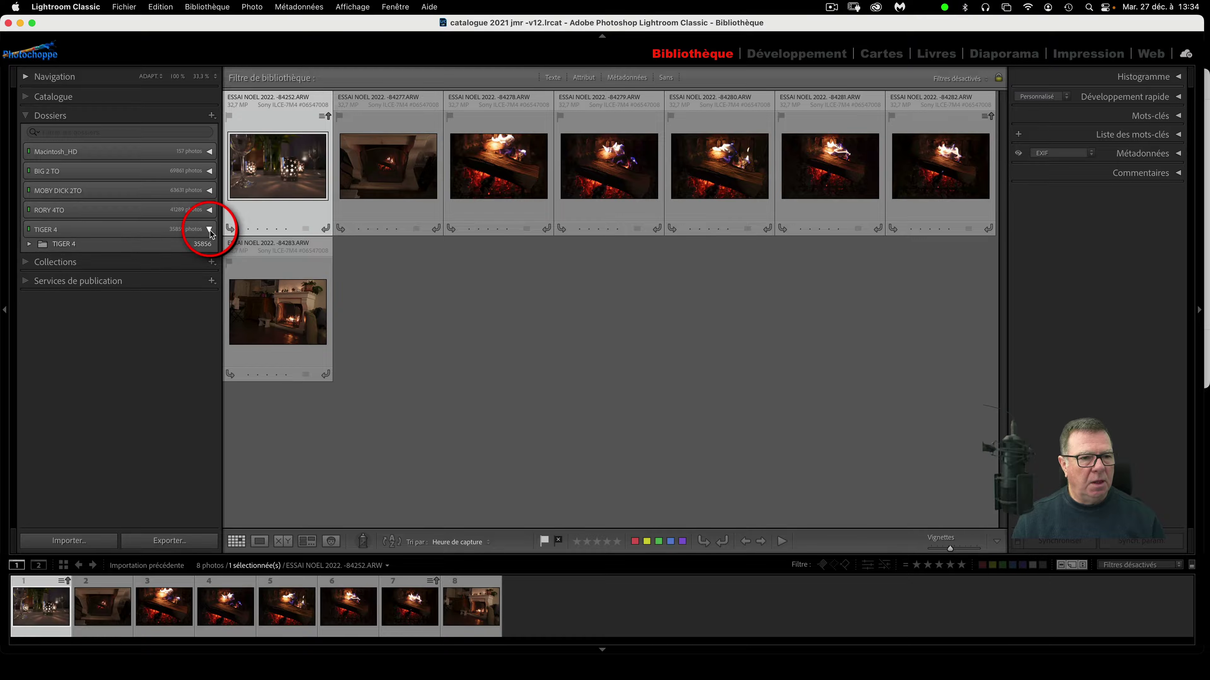
click(30, 243)
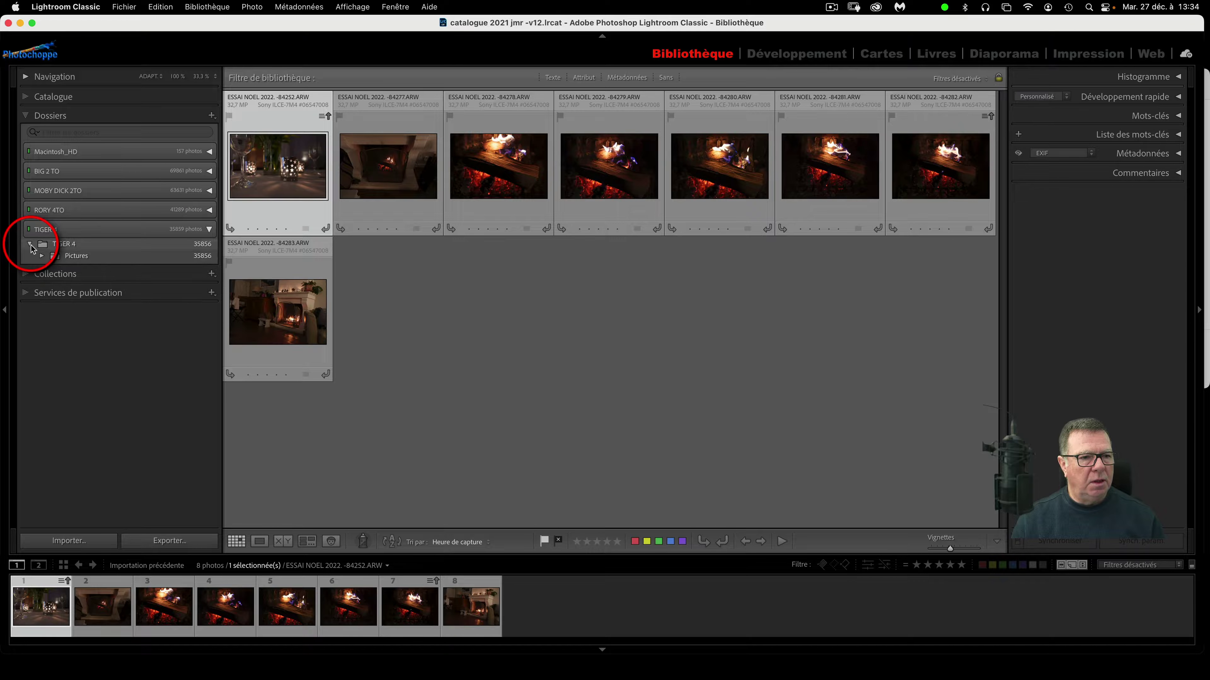
click(42, 256)
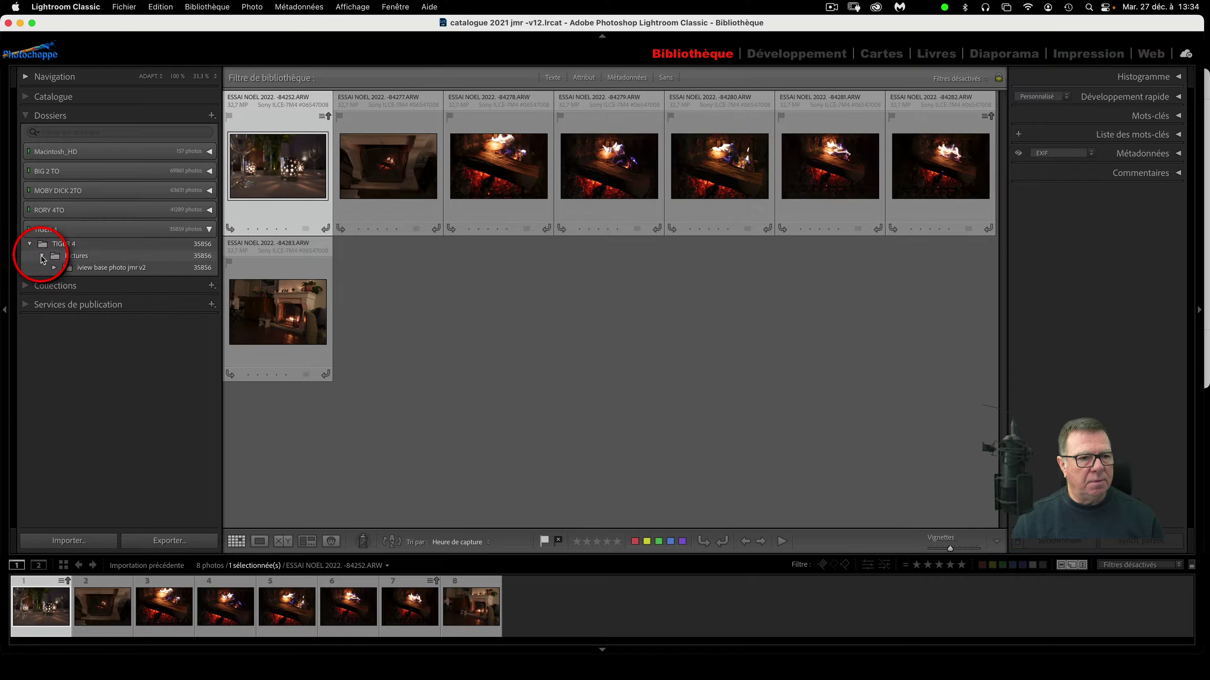
click(54, 268)
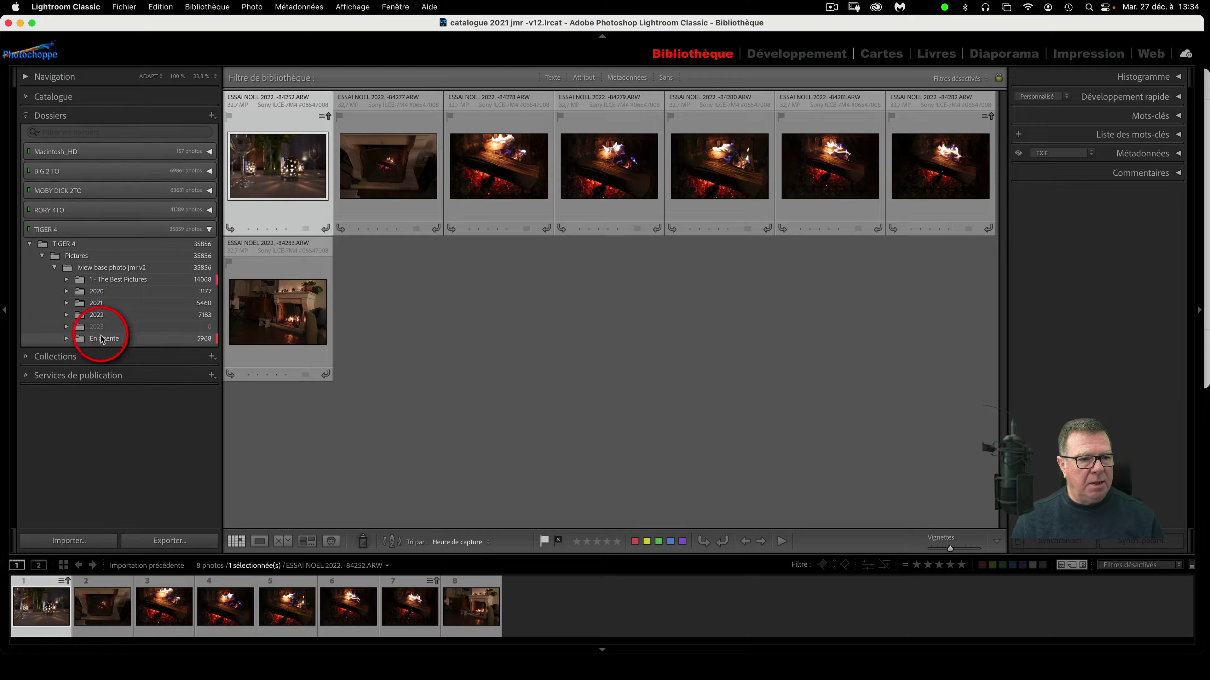
click(68, 280)
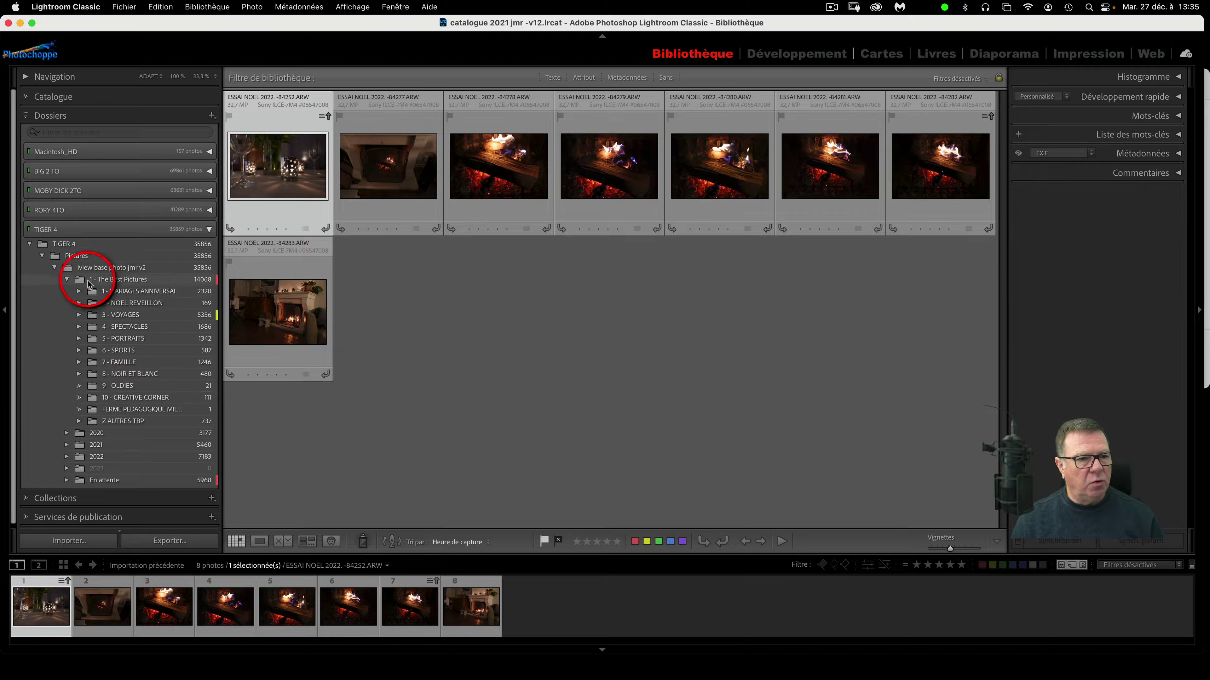
click(67, 279)
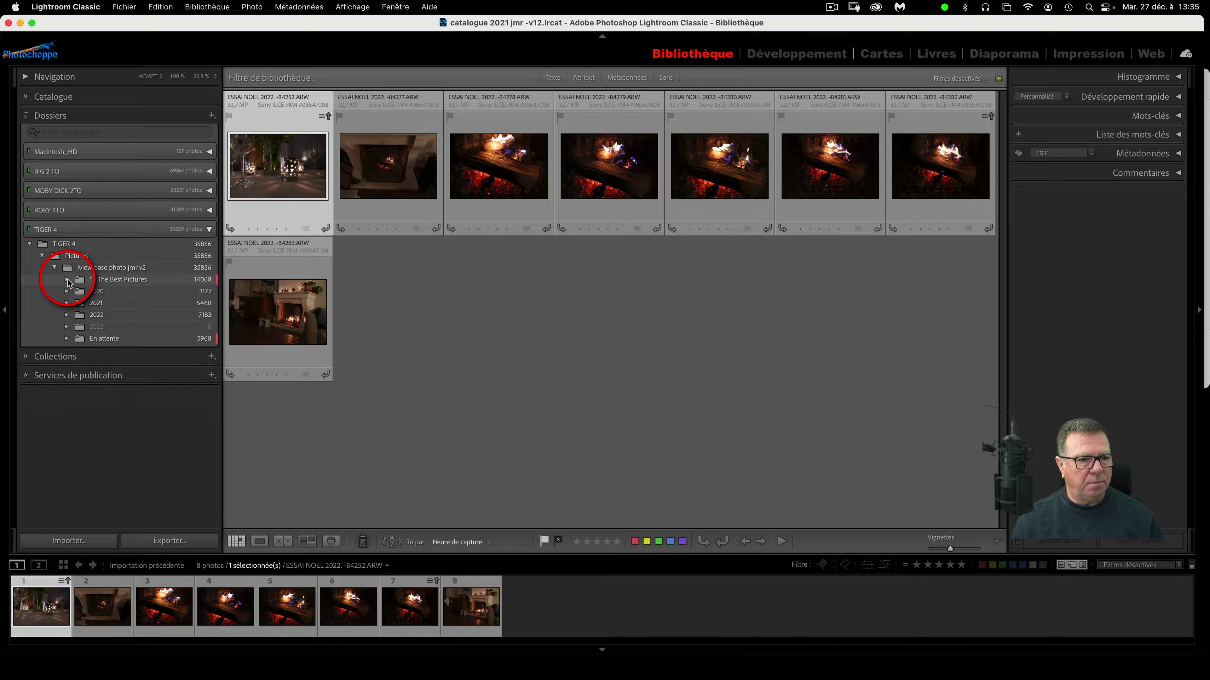
click(26, 116)
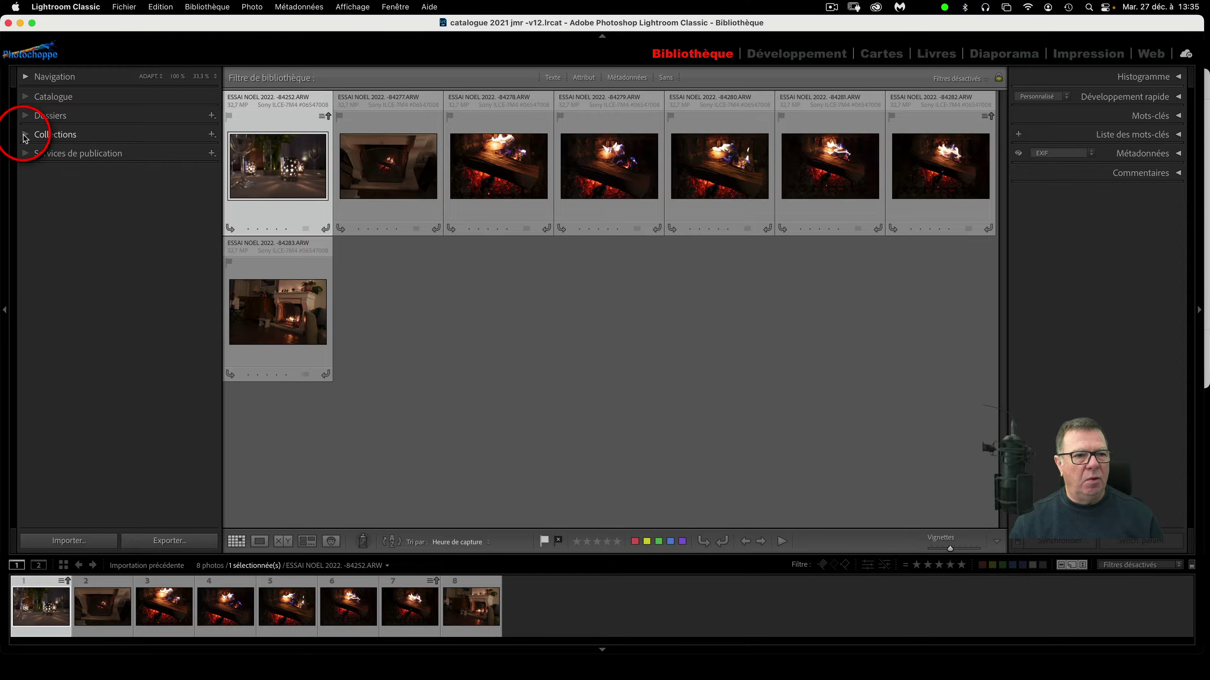
- Look through the Collections list and the Services de publication list, collapsing each one after viewing
click(26, 135)
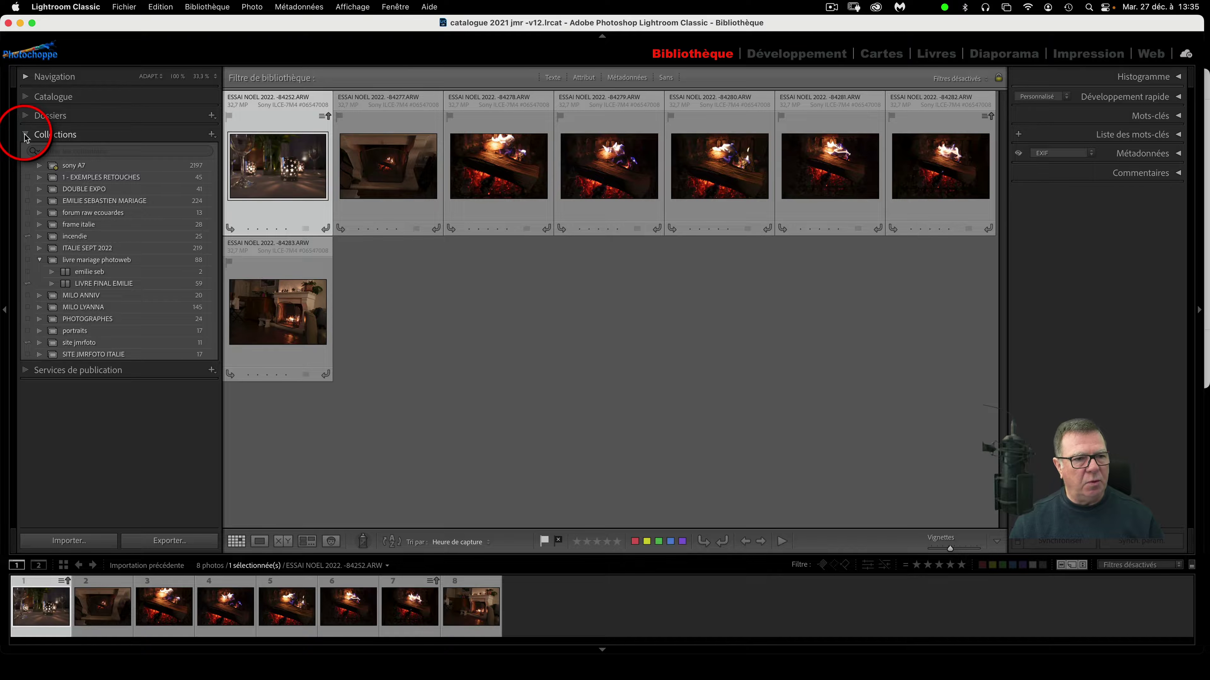
click(26, 137)
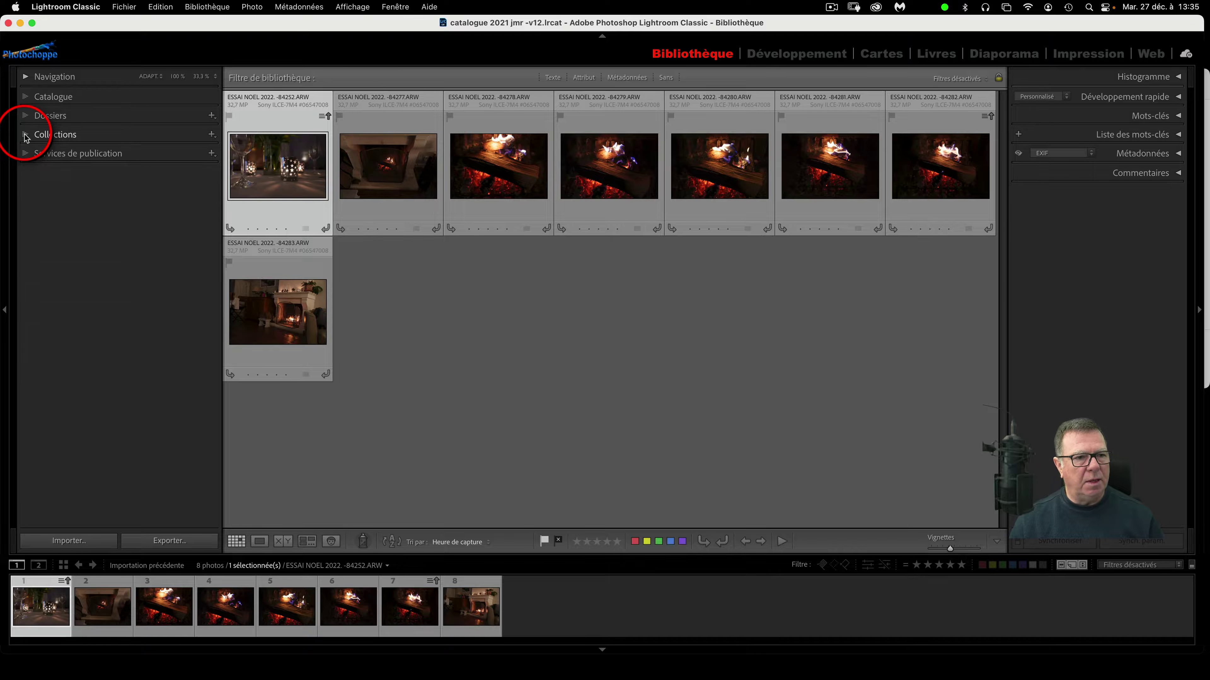
click(26, 154)
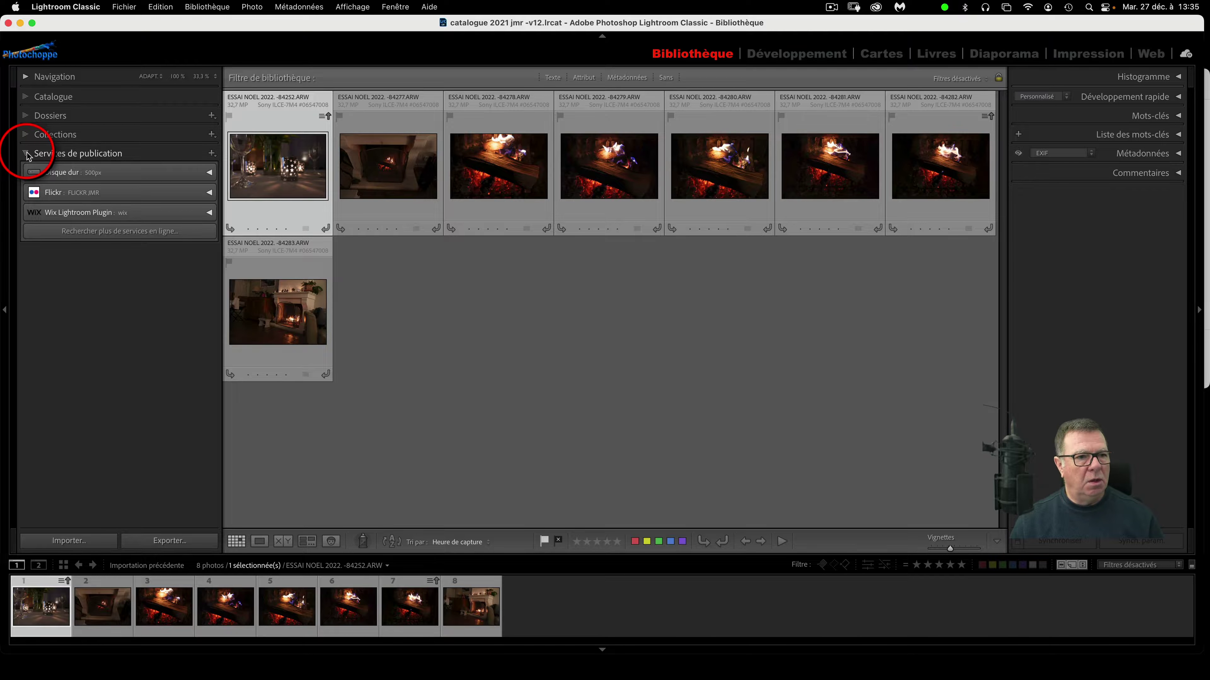
click(26, 154)
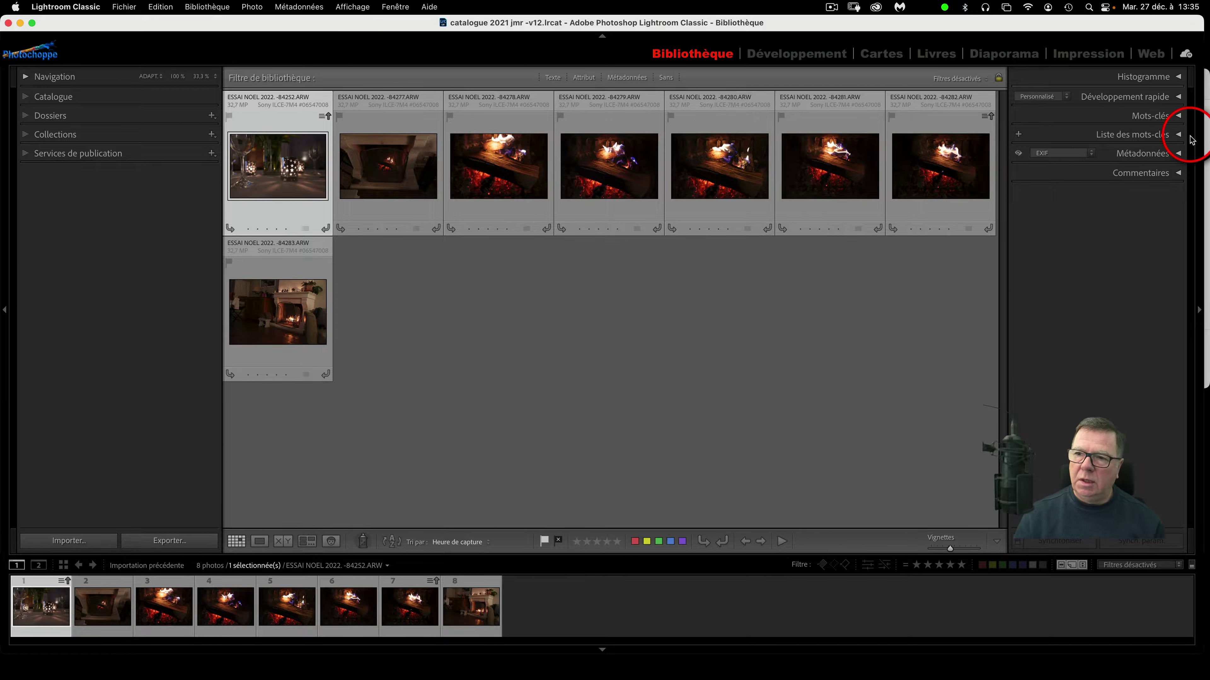
- Examine the selected photo's histogram and the Développement rapide controls, and collapse both sections
click(1179, 79)
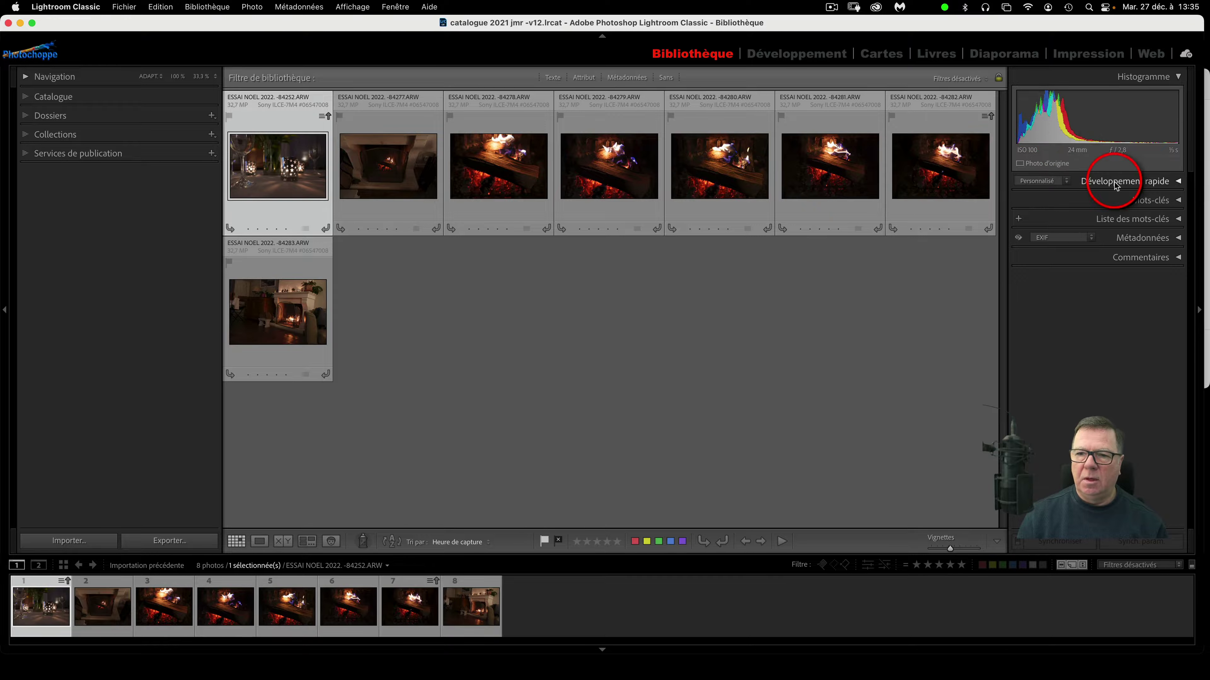
click(1162, 182)
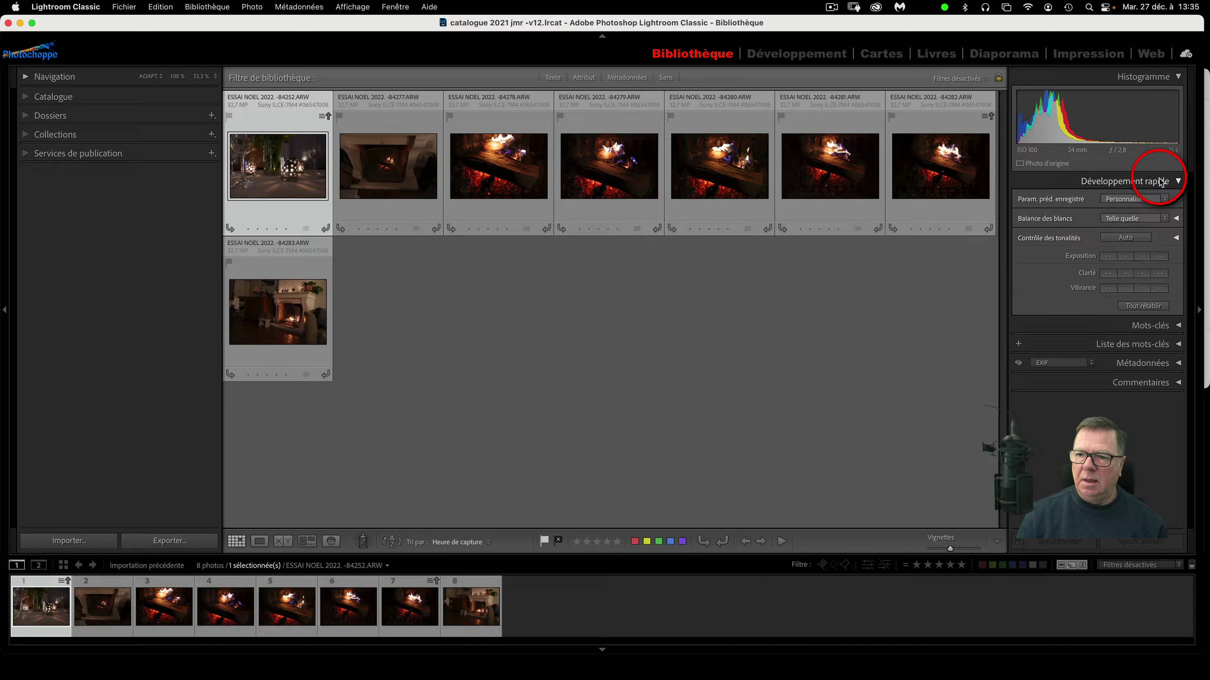
click(1169, 77)
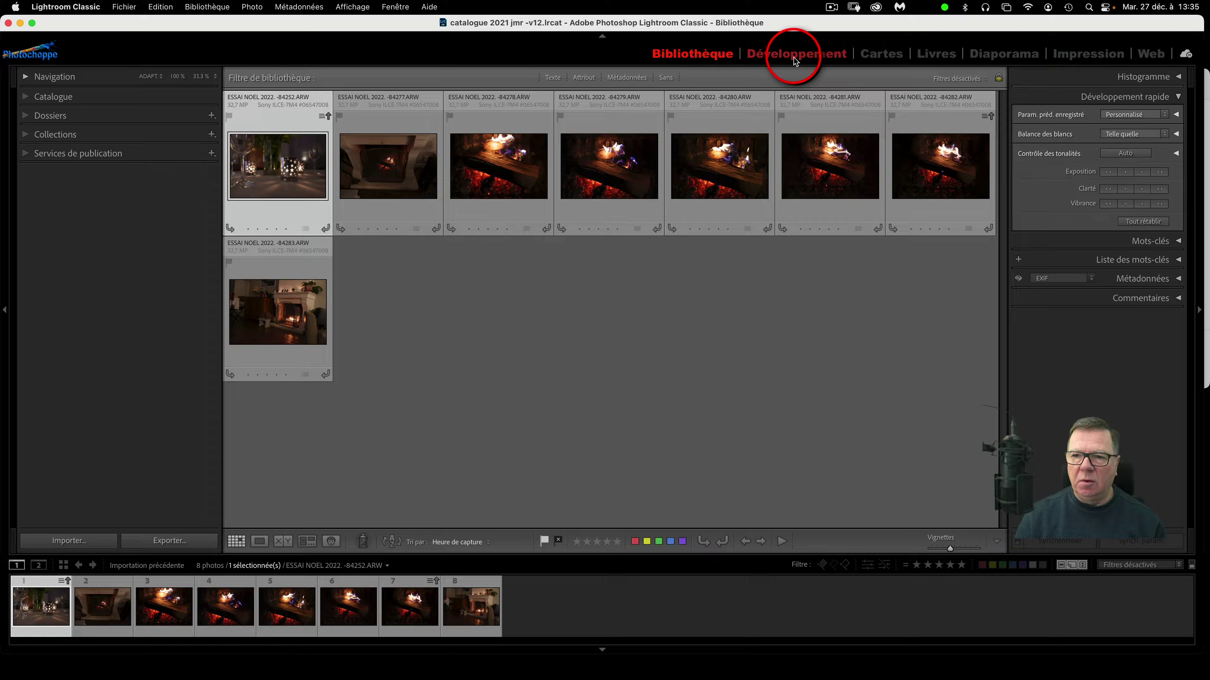
click(1179, 98)
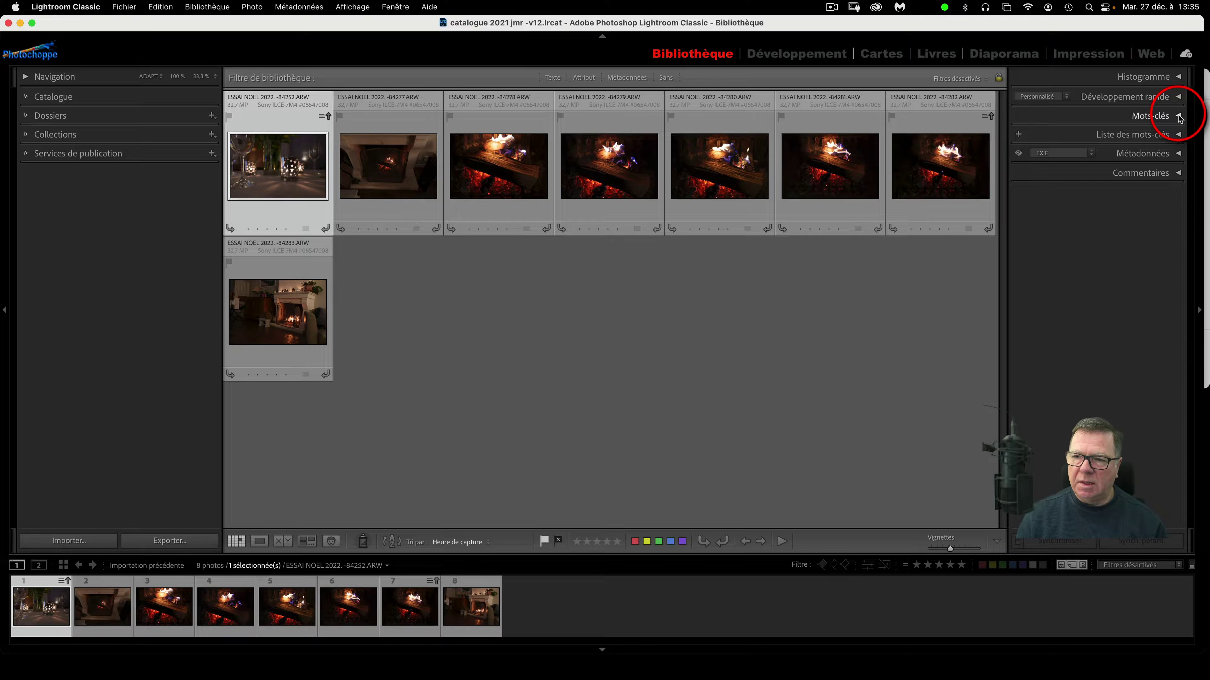
- Review the selected photo's EXIF metadata and its comments section, collapsing both after viewing
click(1180, 154)
scroll(1105, 276, down, 2)
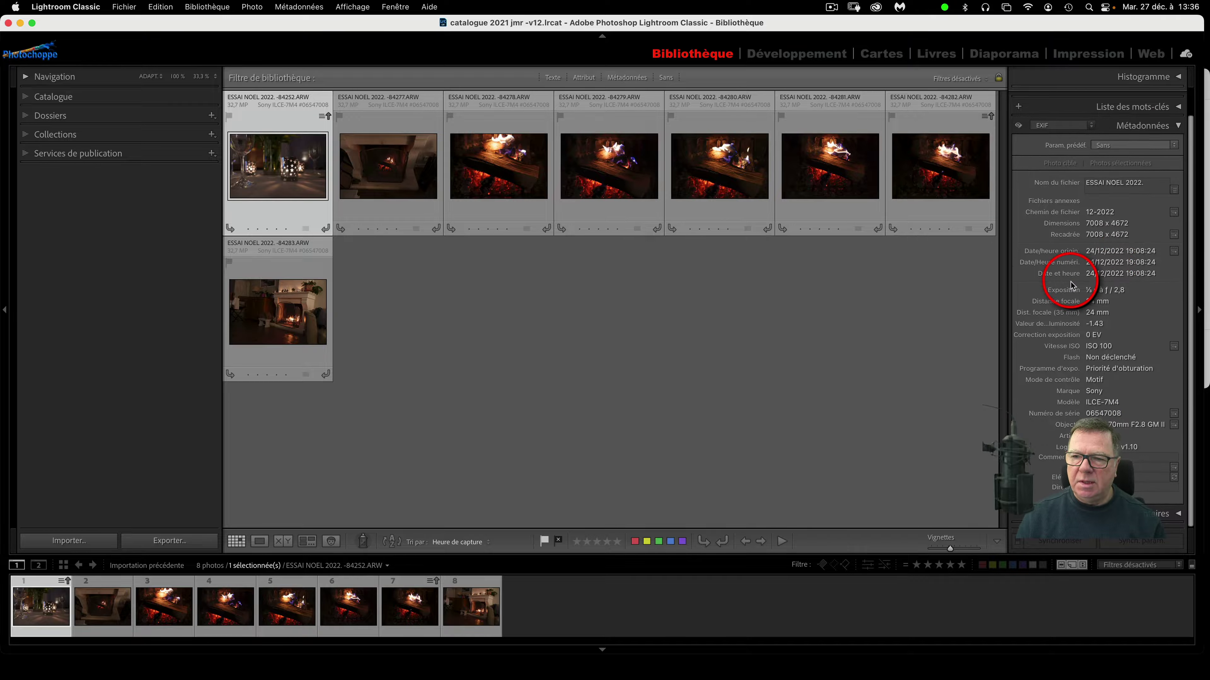
scroll(1070, 284, up, 2)
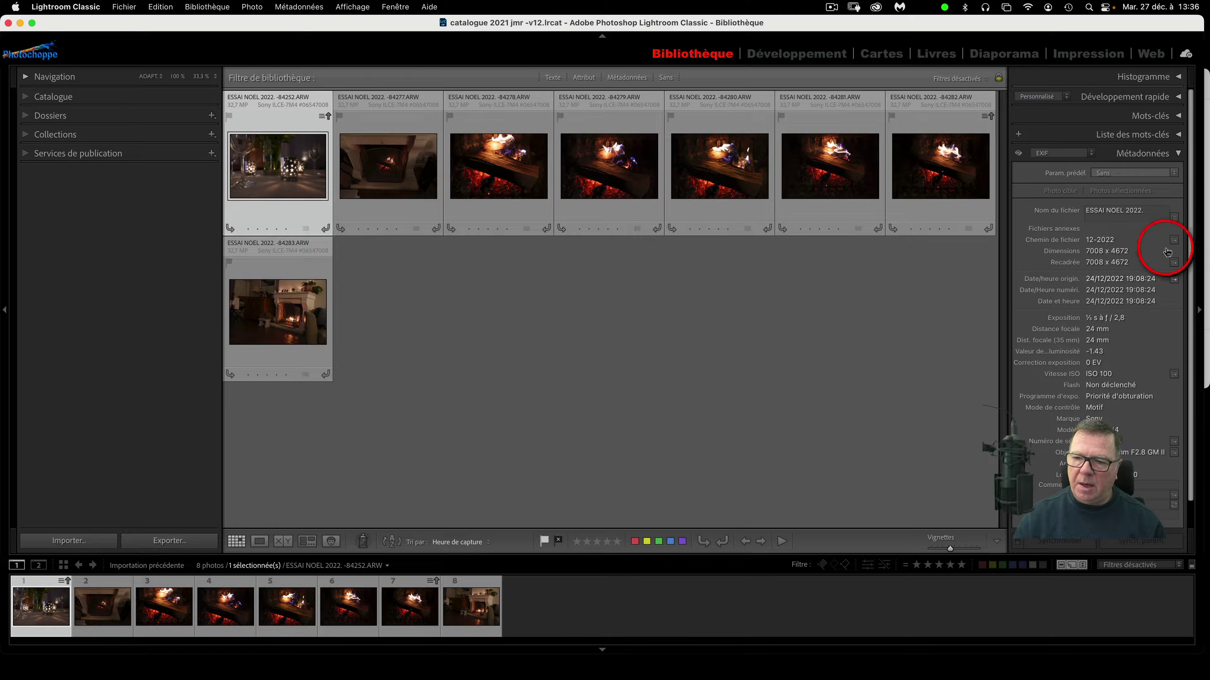
click(1178, 153)
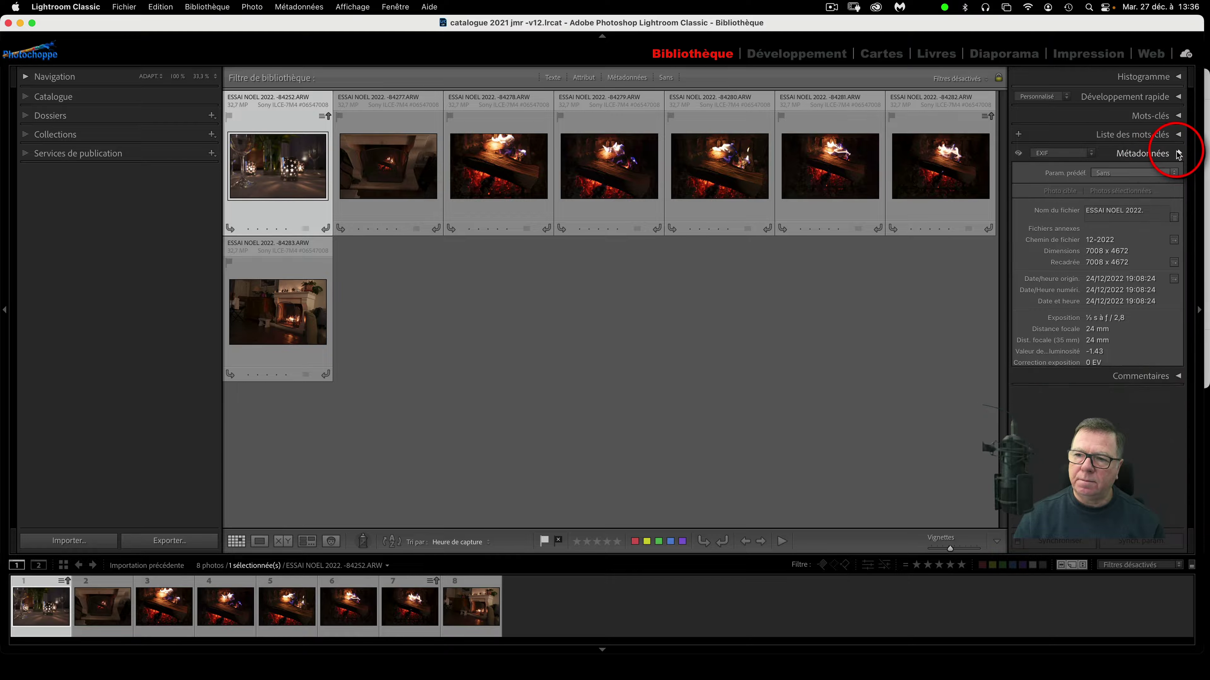
click(1178, 174)
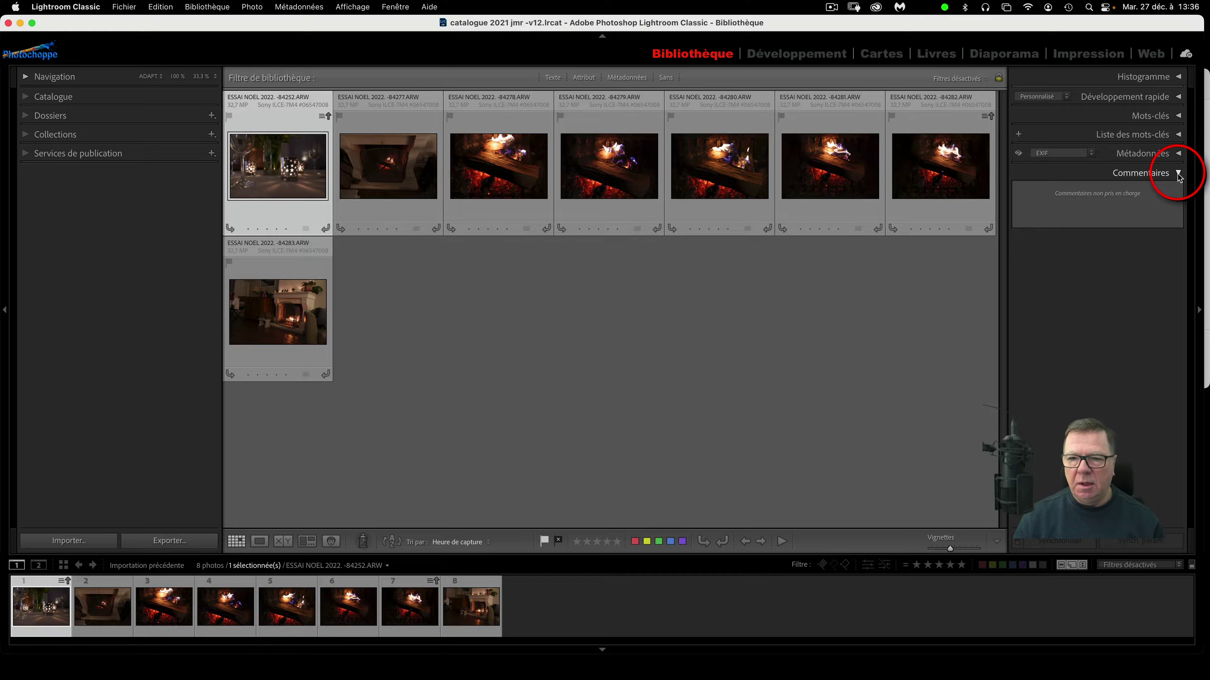
click(1177, 174)
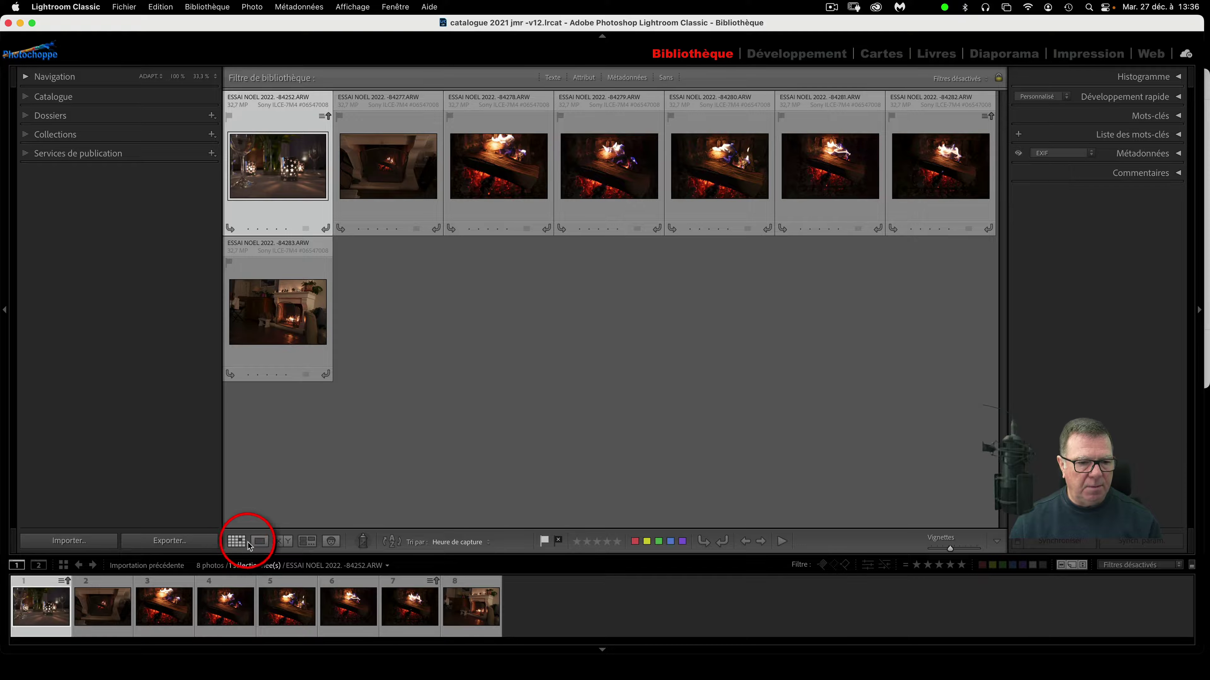
- Display the selected candle photo in Loupe view and return to Grid view
click(258, 543)
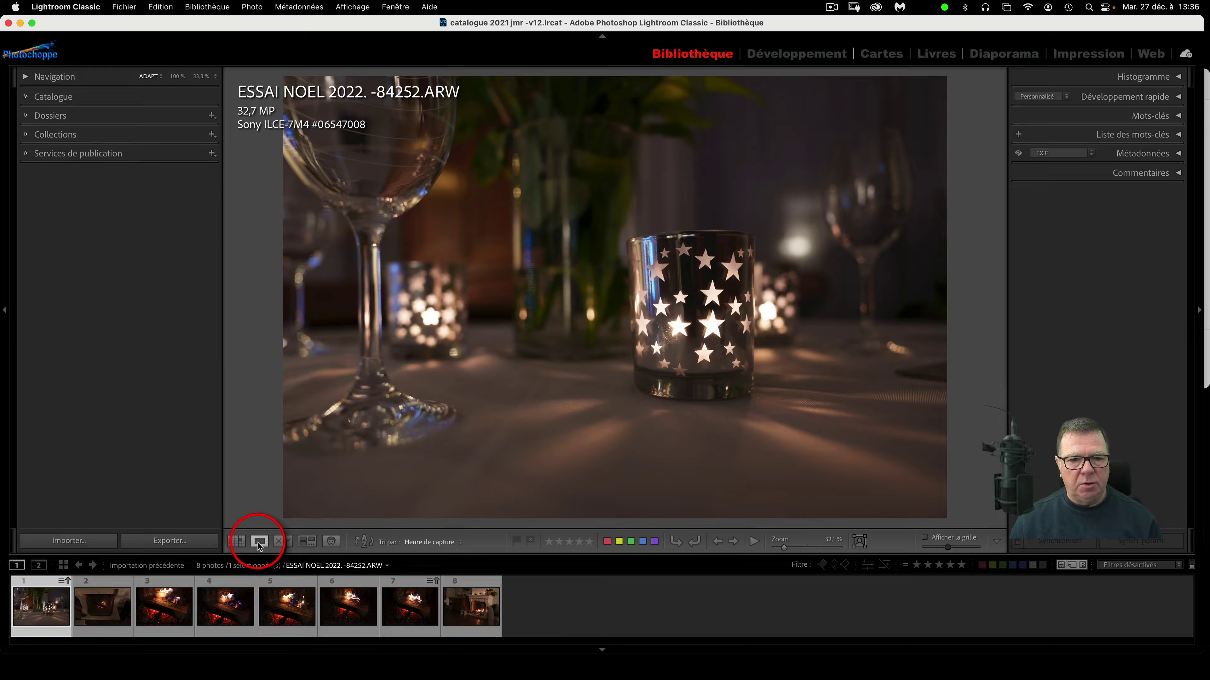
click(237, 541)
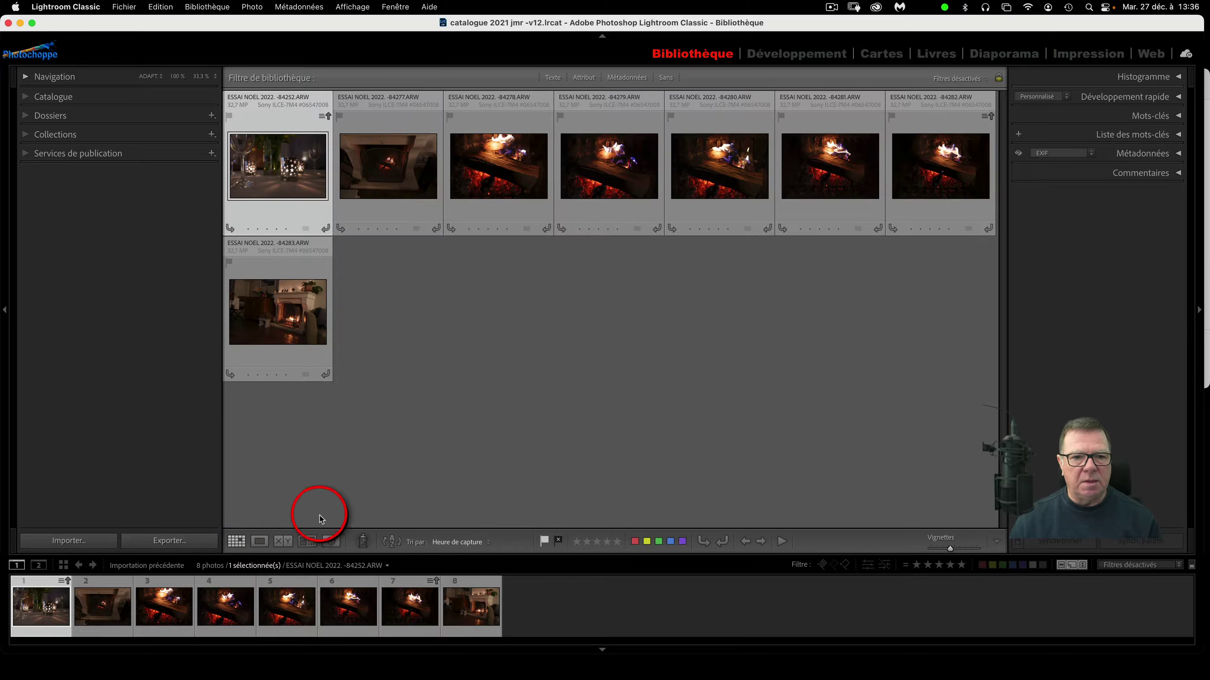
- Open the library view options and review the Mode Grille choices for grid extras and label-colour cell tint
right_click(311, 213)
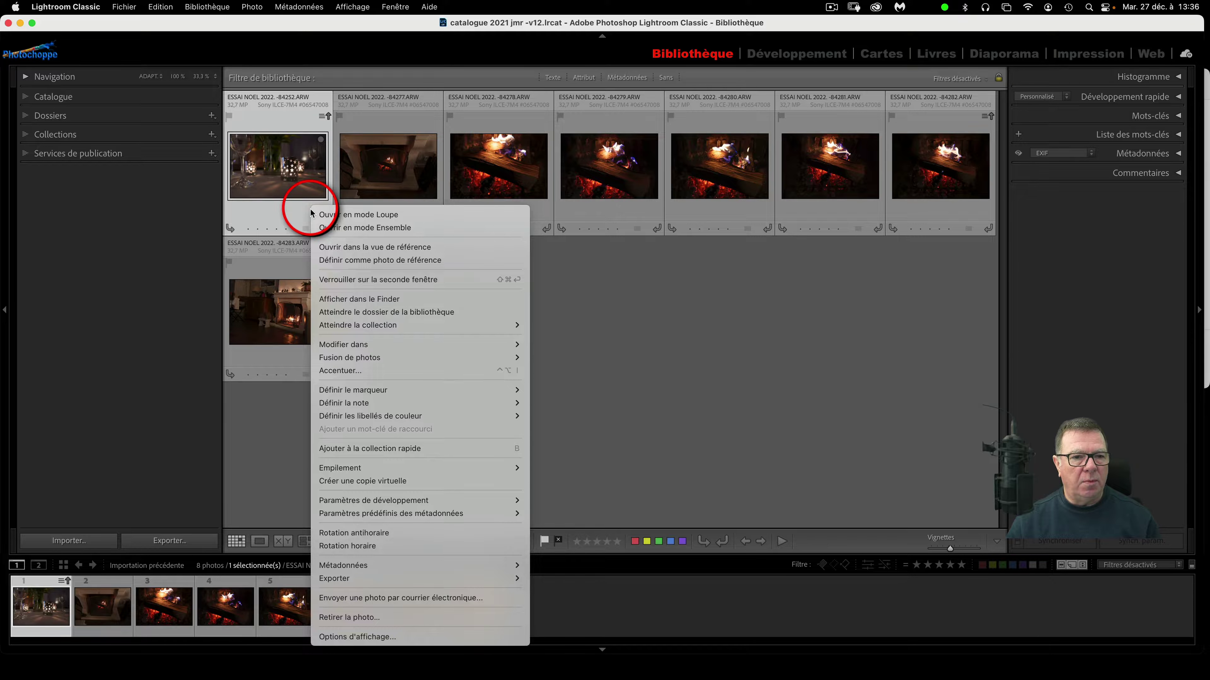
click(405, 637)
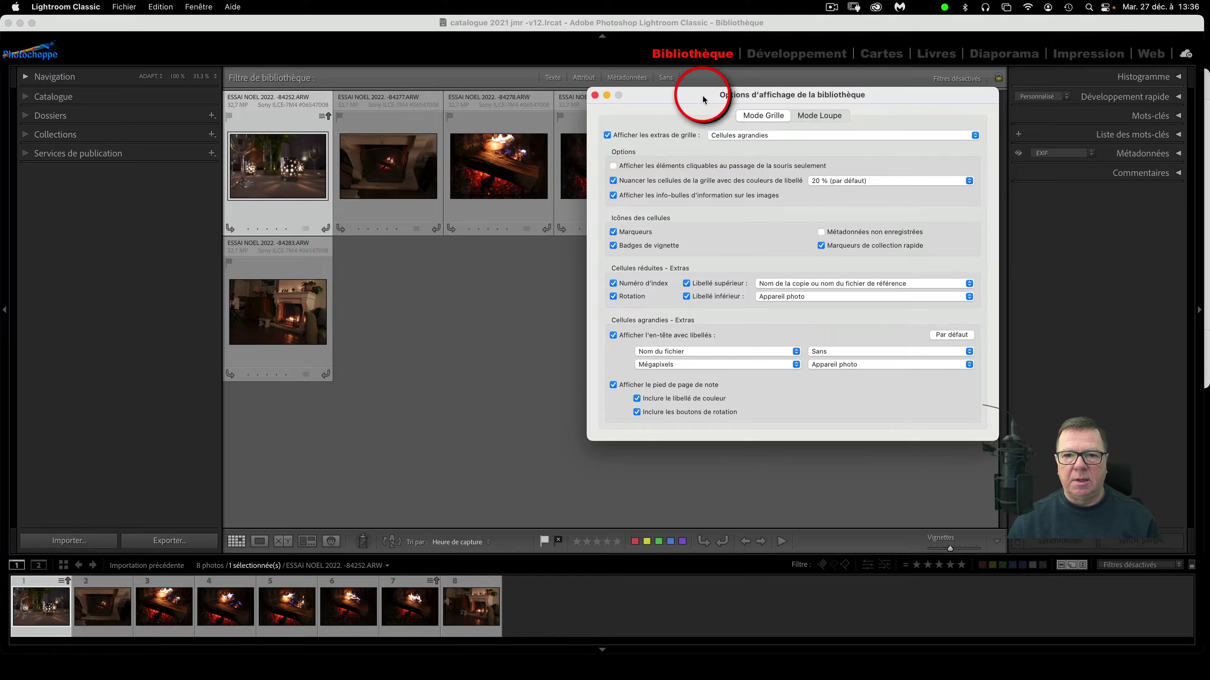
drag(702, 96, 775, 166)
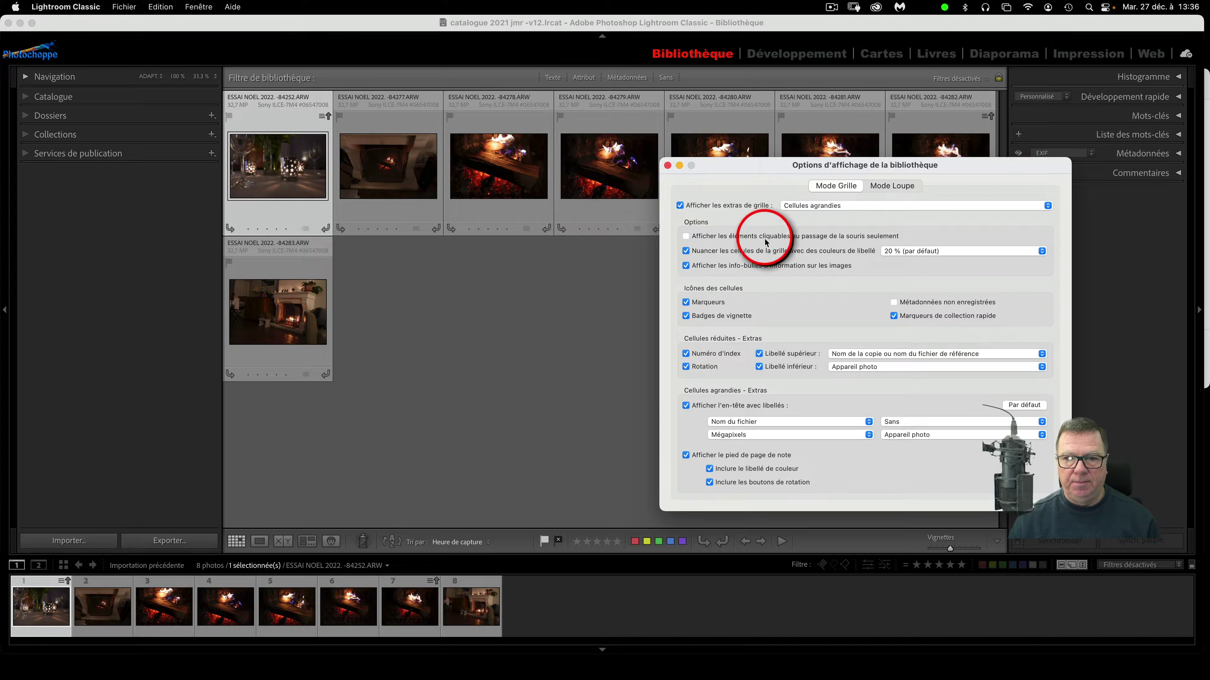
click(861, 206)
click(861, 206)
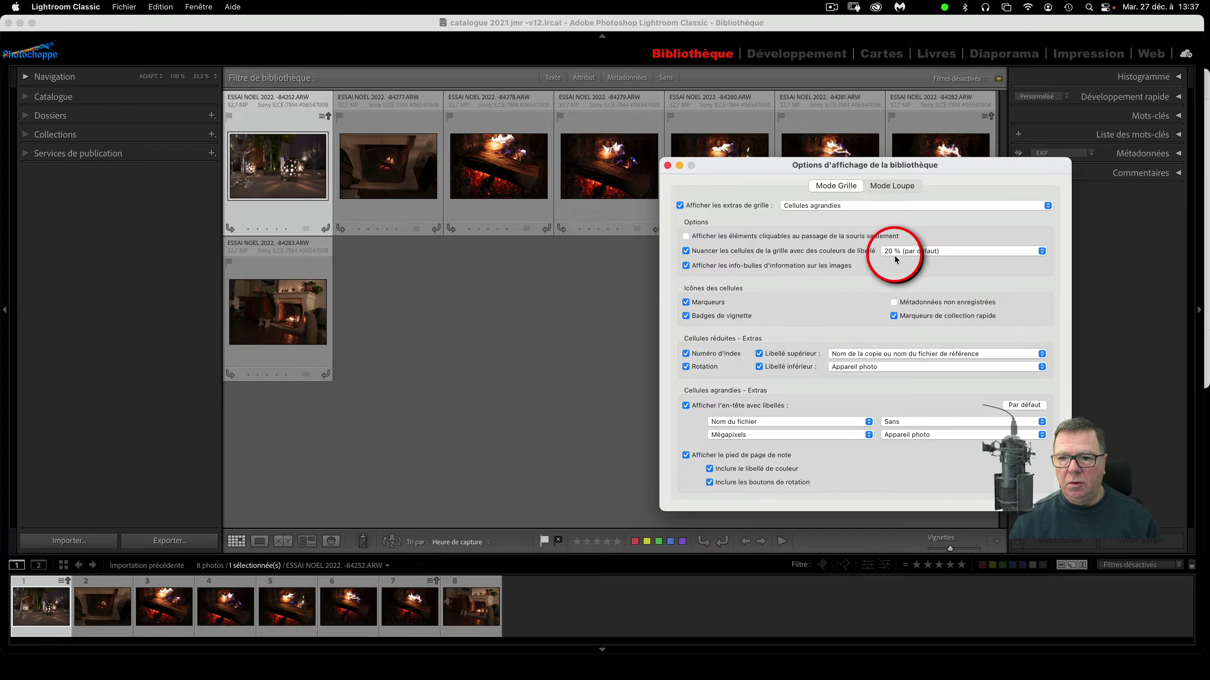
click(959, 254)
click(959, 252)
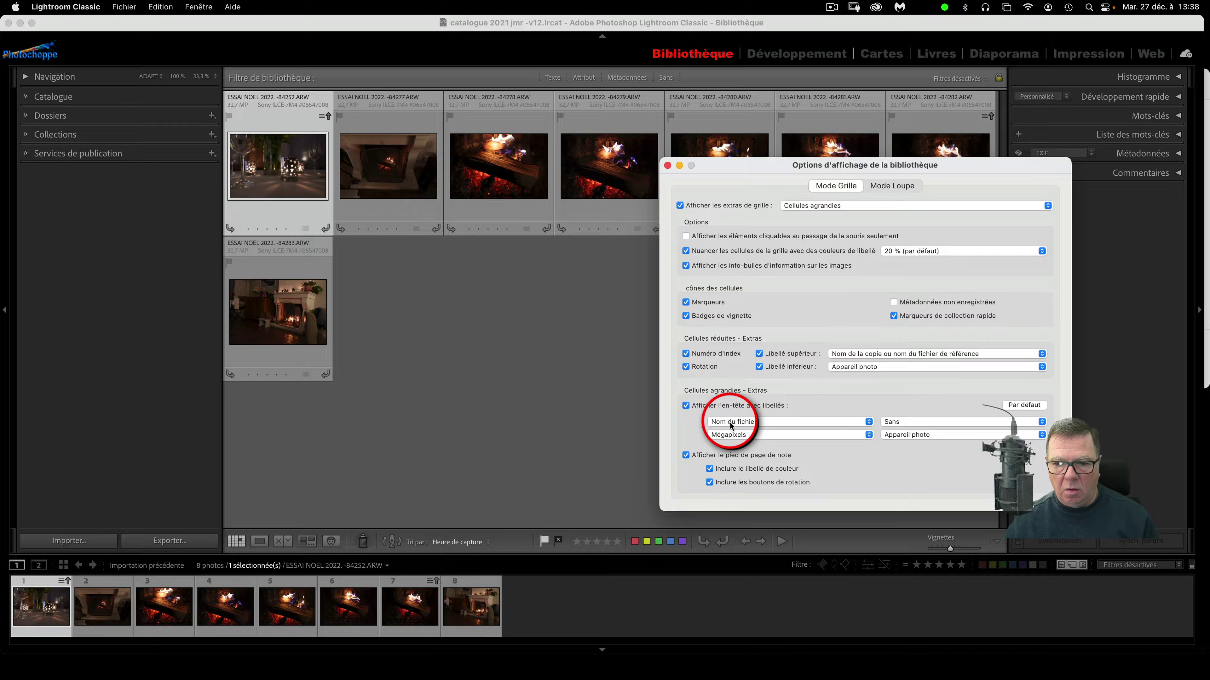
- Review the label choices for the expanded-cell header, close the view options, and locate Options d'affichage among the selected photo's commands
click(920, 422)
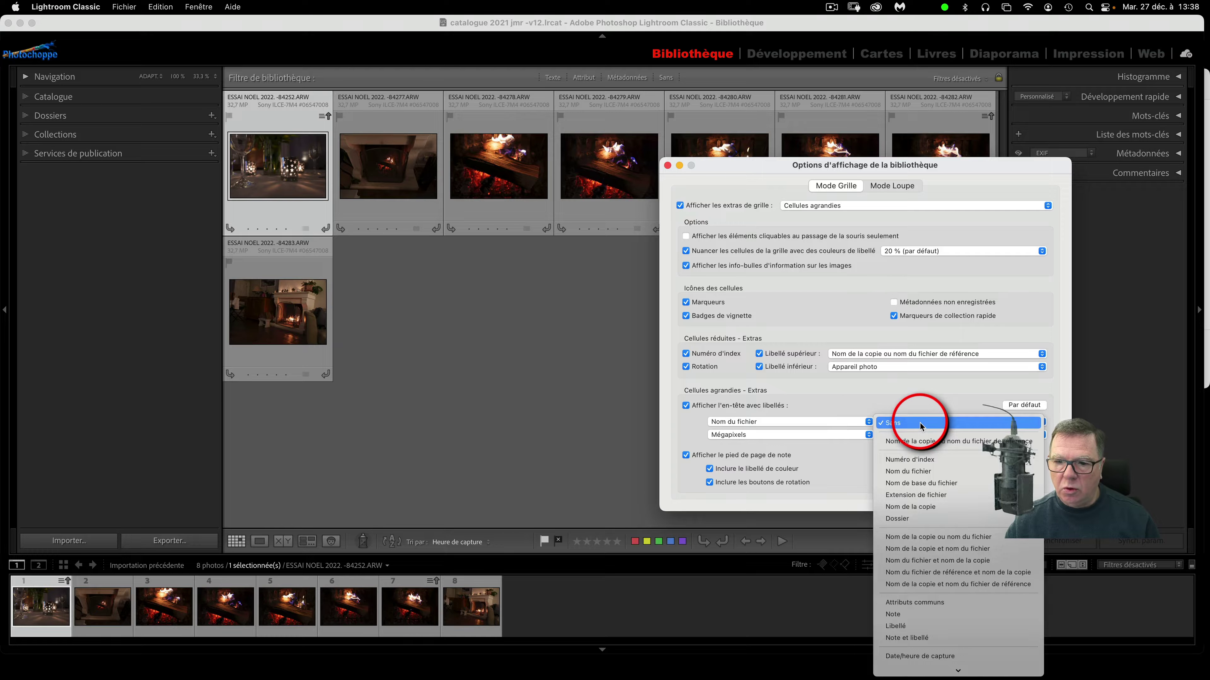
click(920, 424)
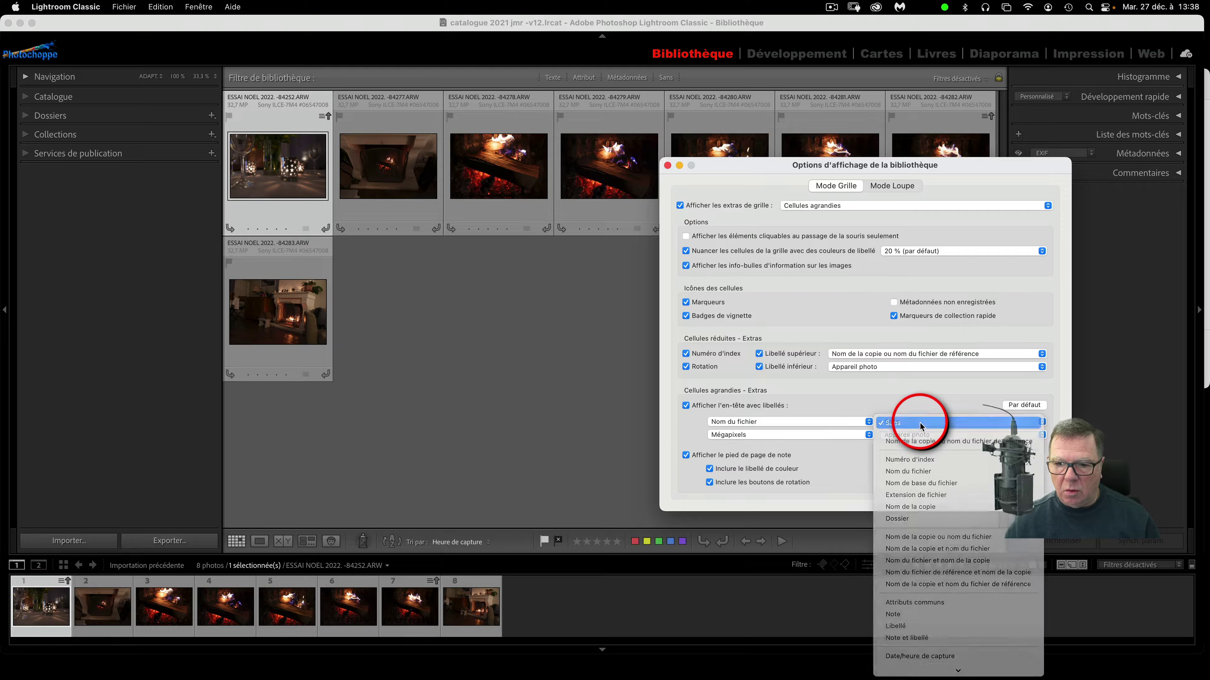
click(818, 440)
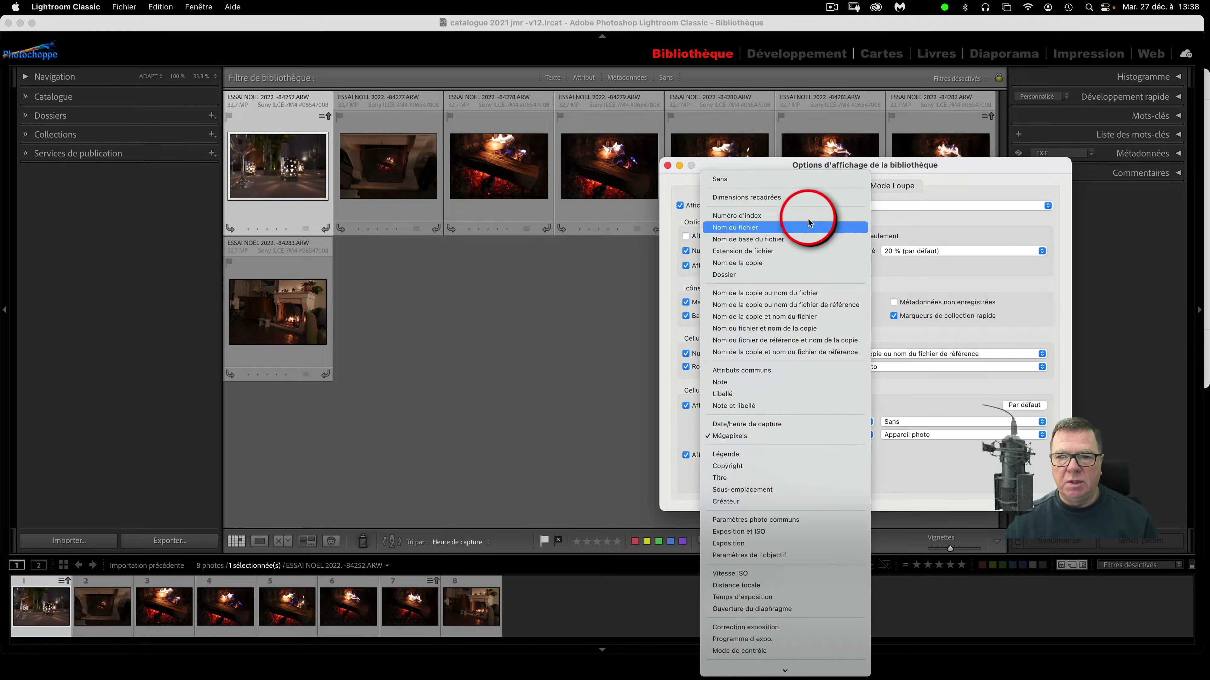
click(811, 436)
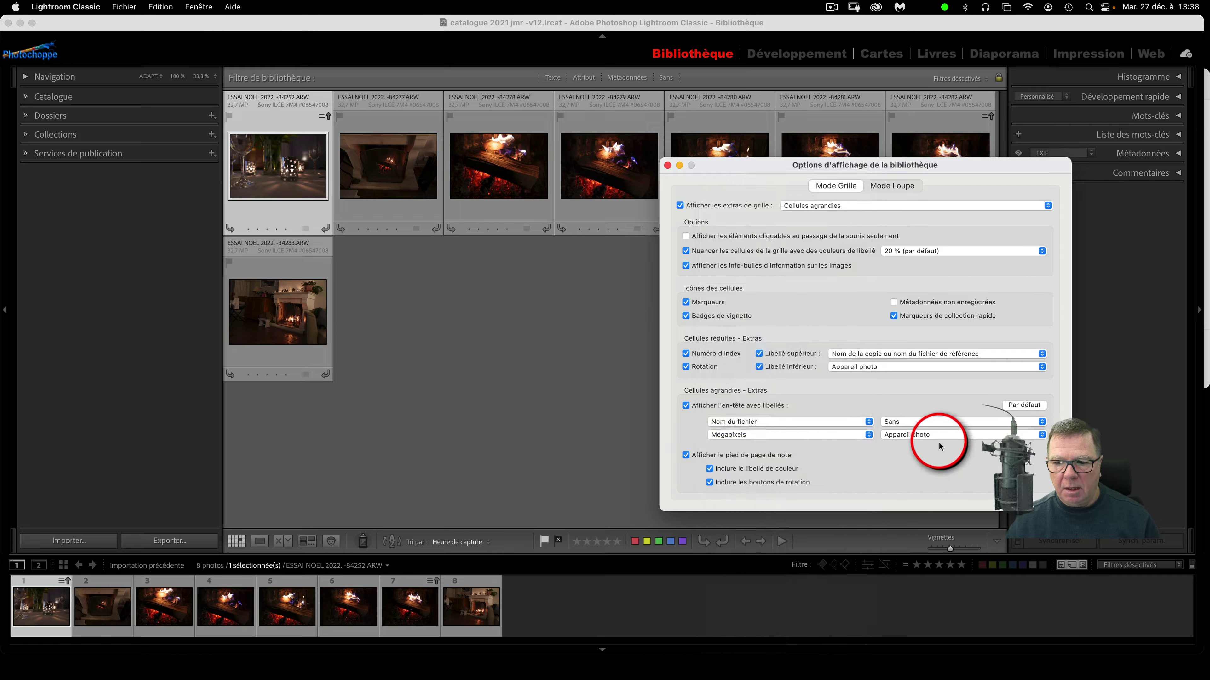
click(950, 436)
click(950, 436)
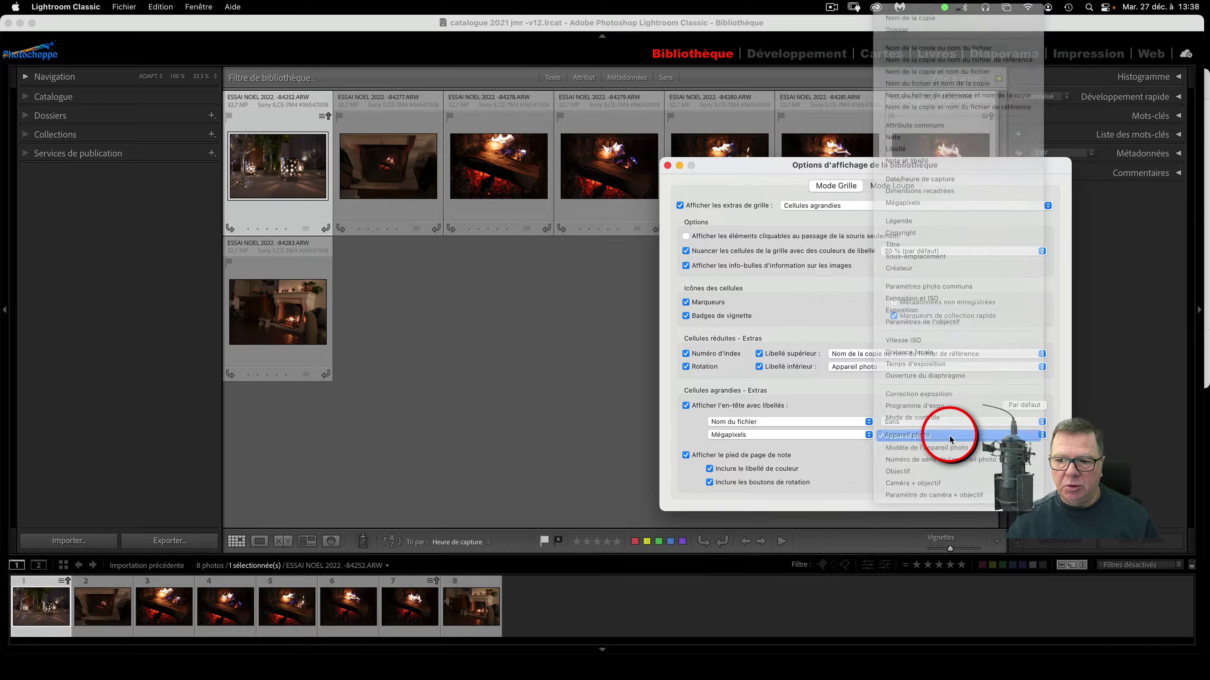
click(954, 437)
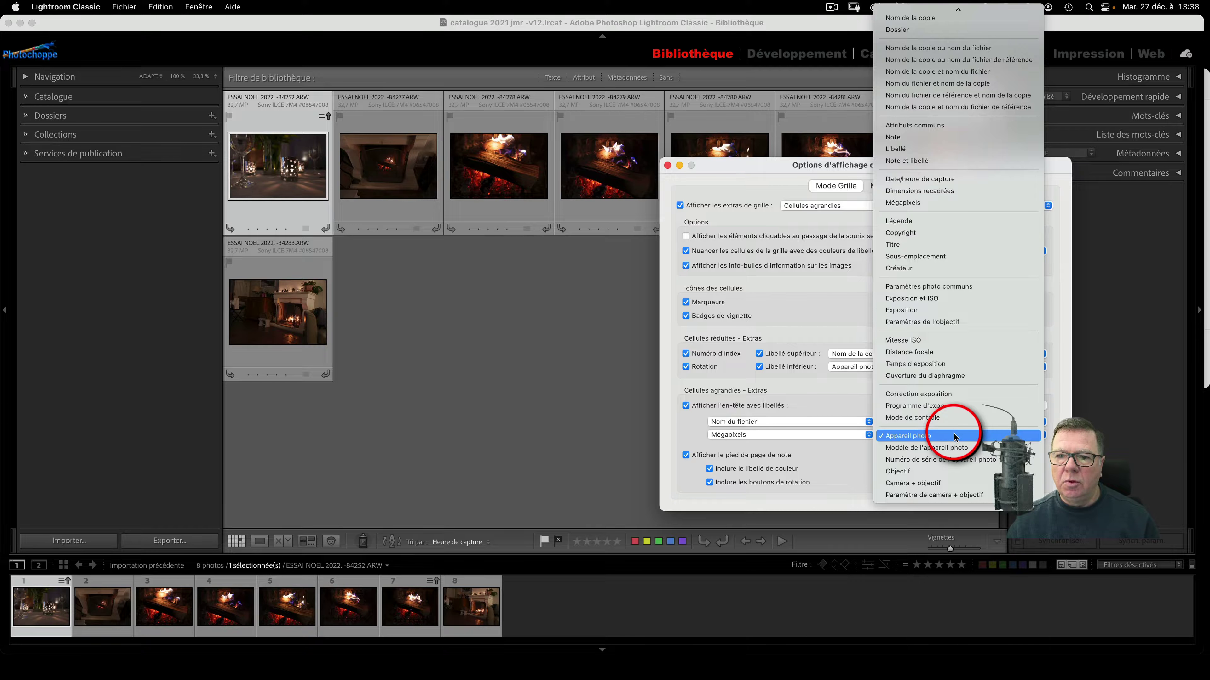
click(954, 438)
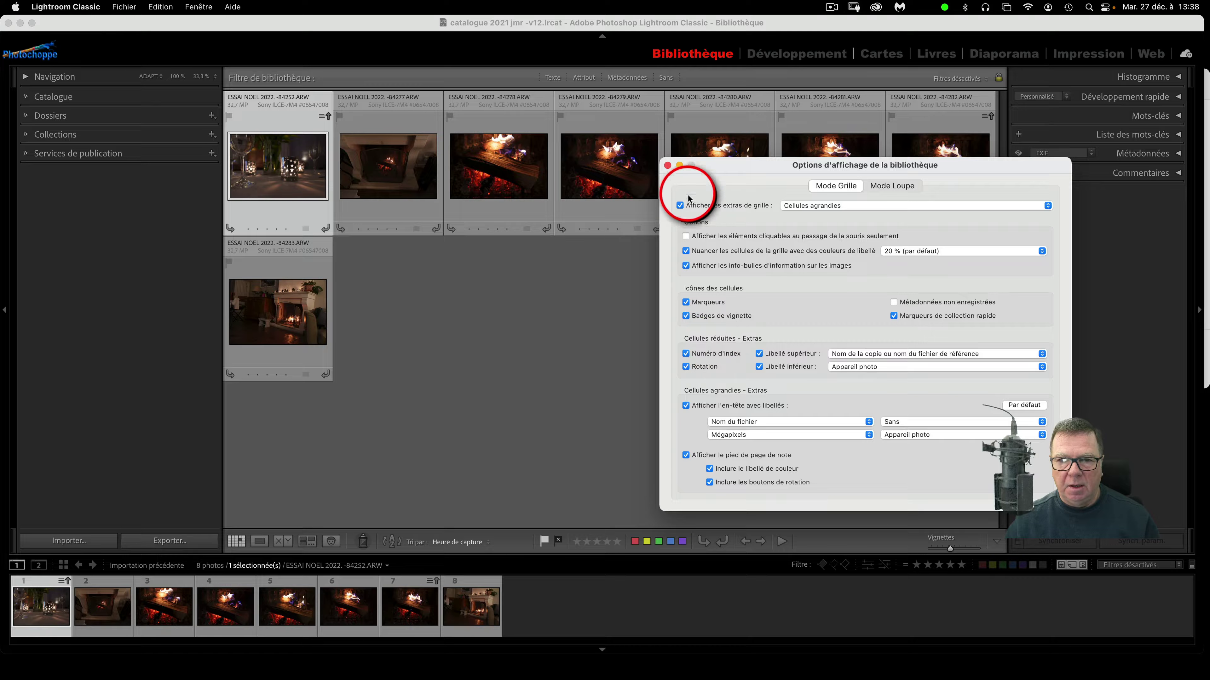
click(668, 165)
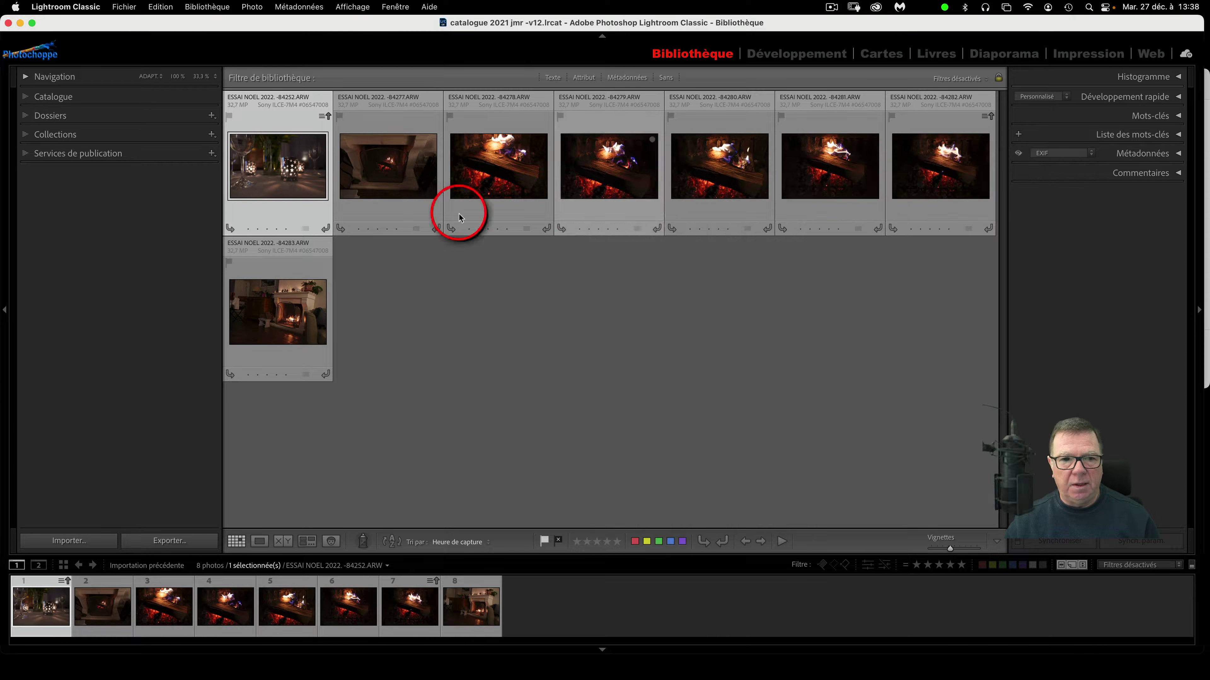
right_click(294, 214)
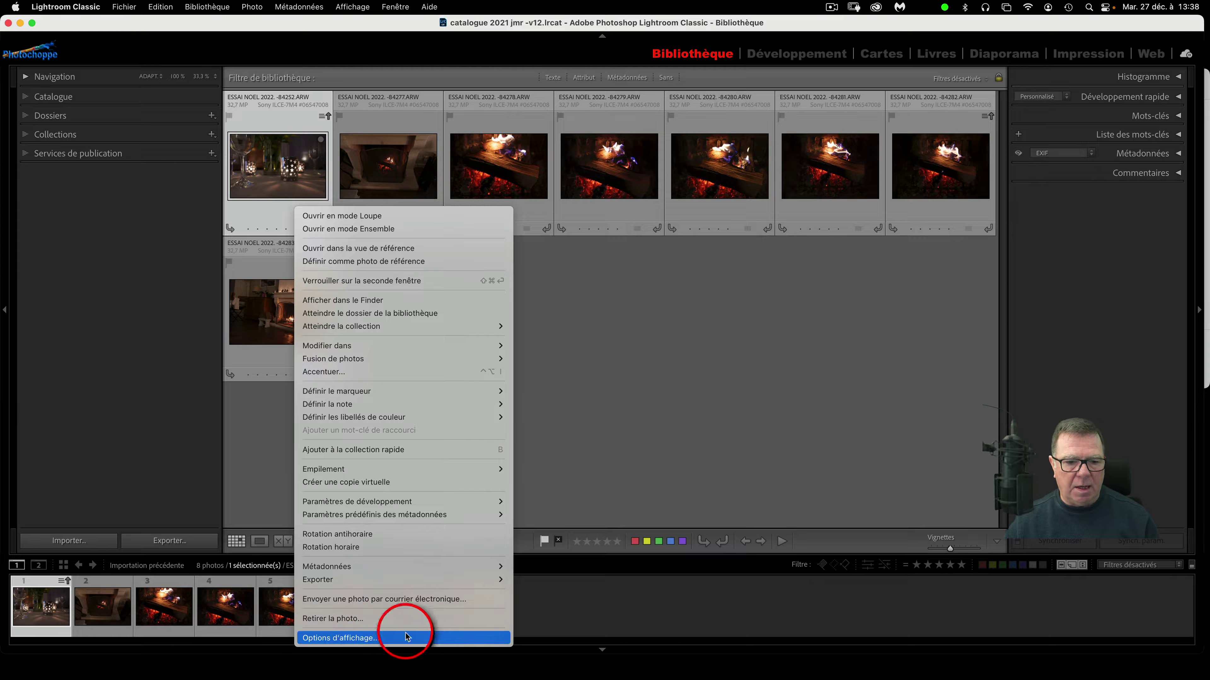
click(682, 432)
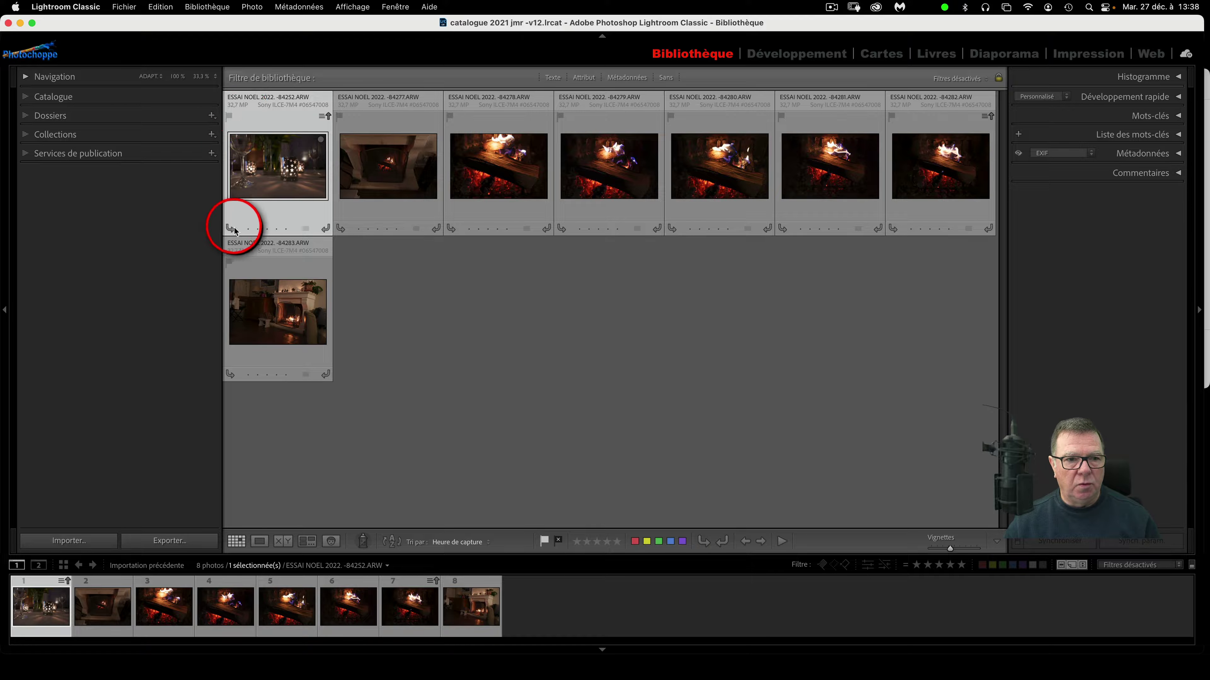
- Try a five-star rating and counterclockwise rotation on the first photo, clearing the rating and restoring the original orientation
click(287, 231)
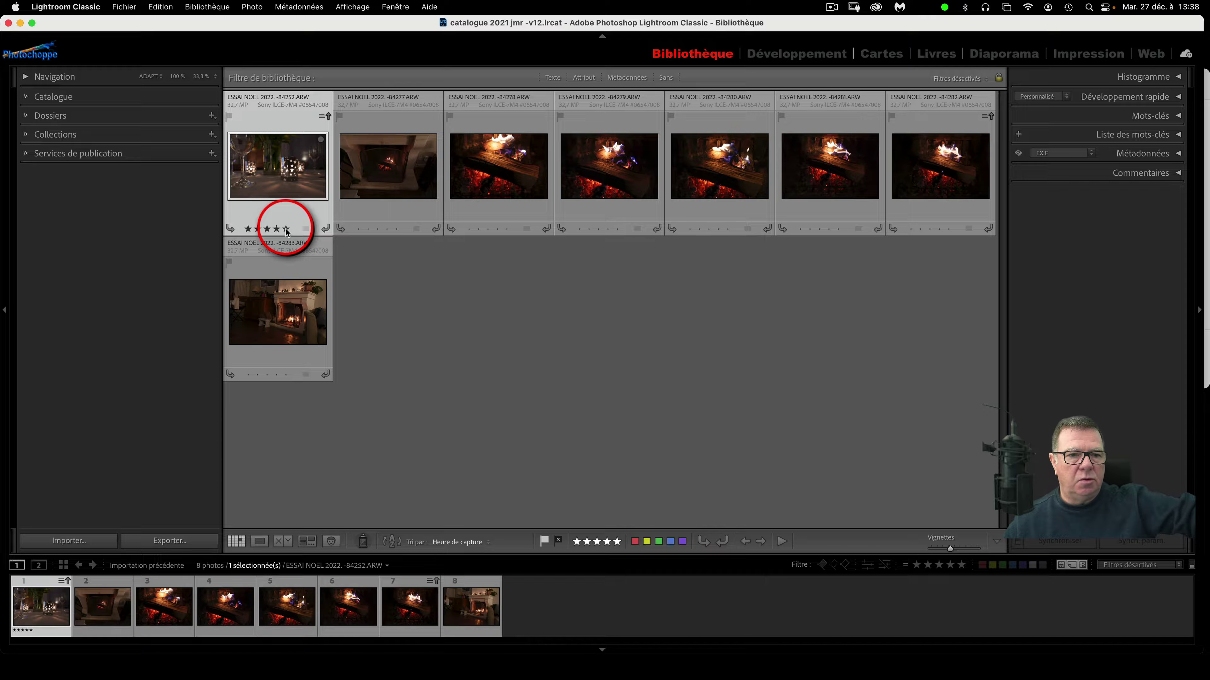
click(286, 229)
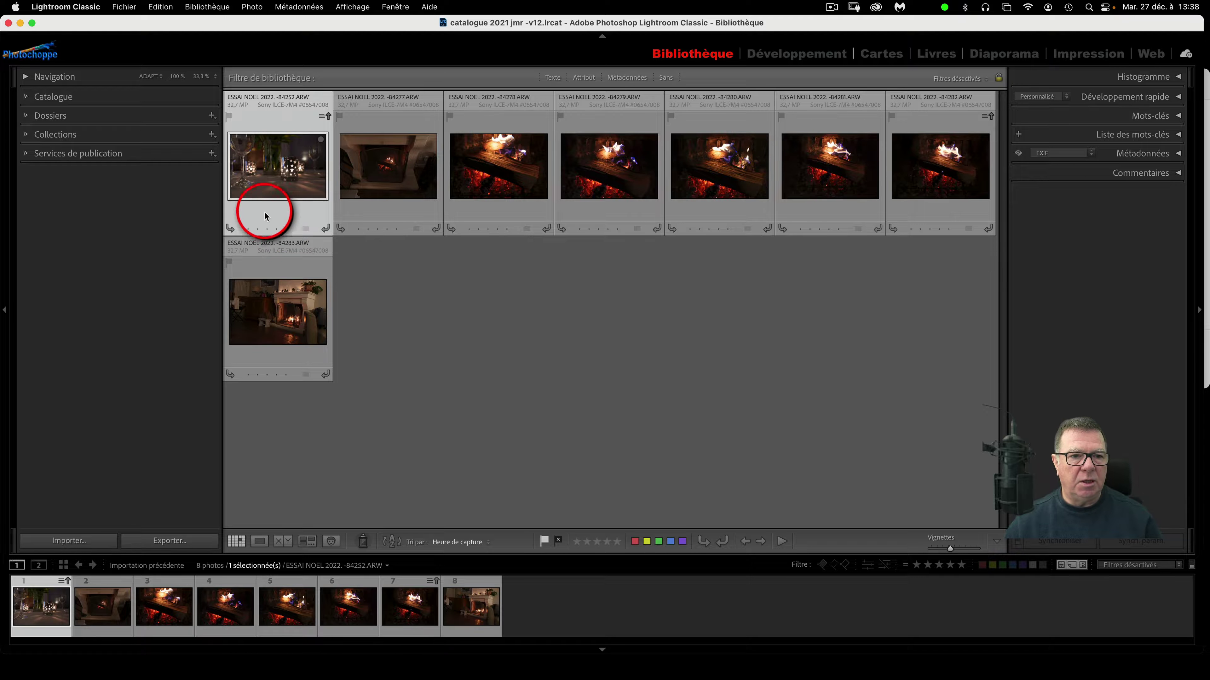
click(230, 229)
click(230, 229)
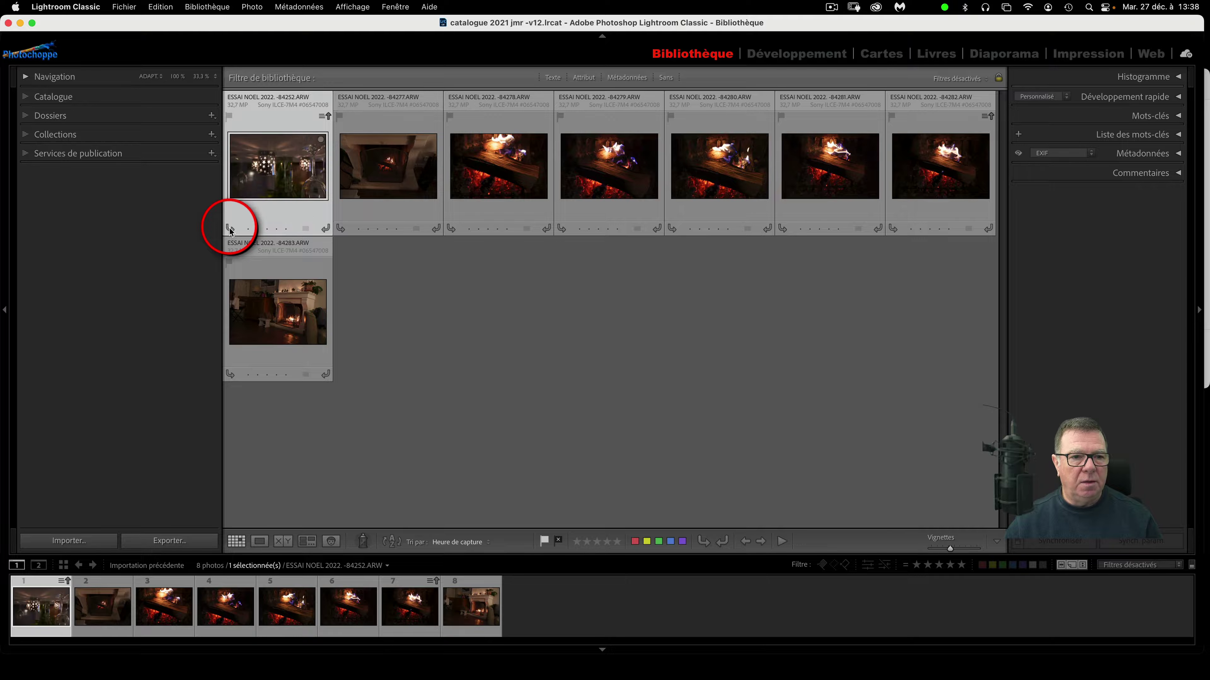
click(230, 229)
click(230, 229)
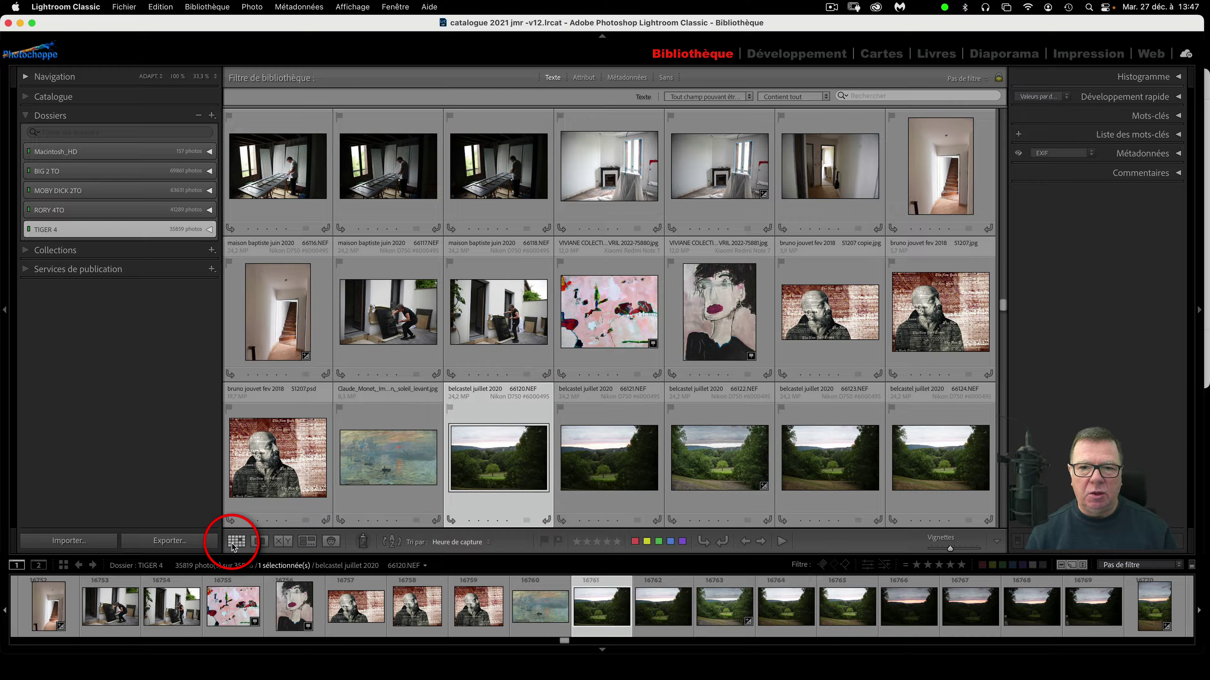
- Expand the RORY 4TO drive's folder tree and inspect its 2020 and 1 - The Best Pictures folders, collapsing both subfolders
click(209, 210)
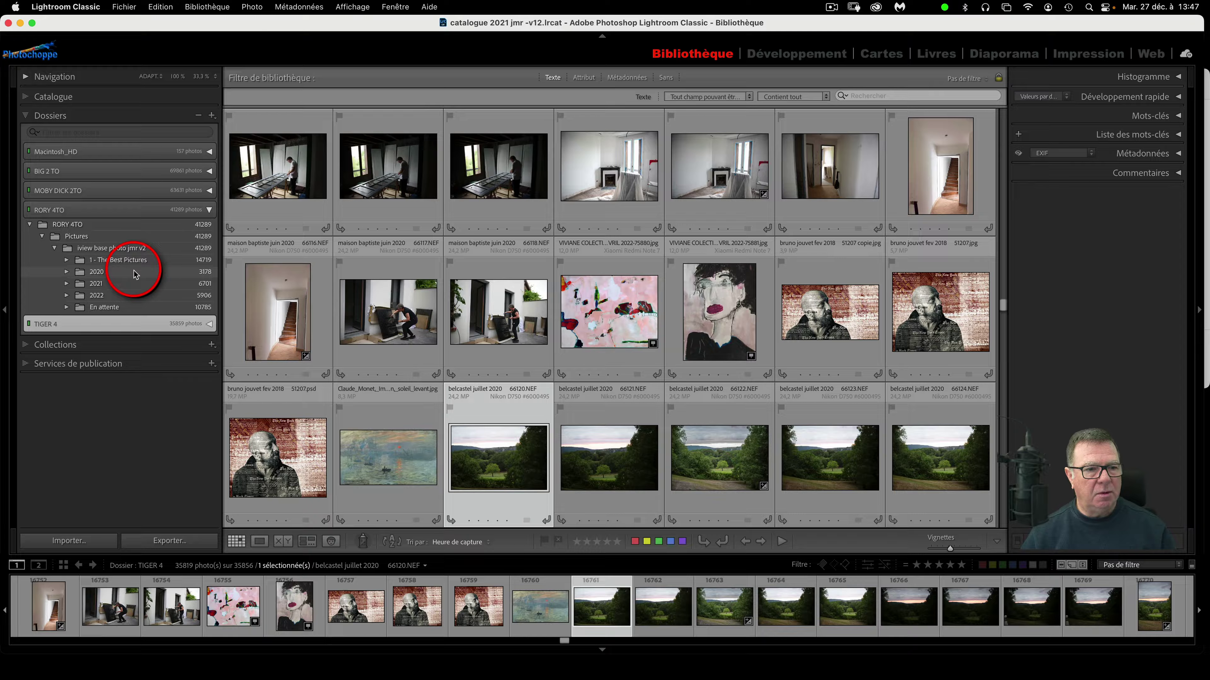
click(67, 273)
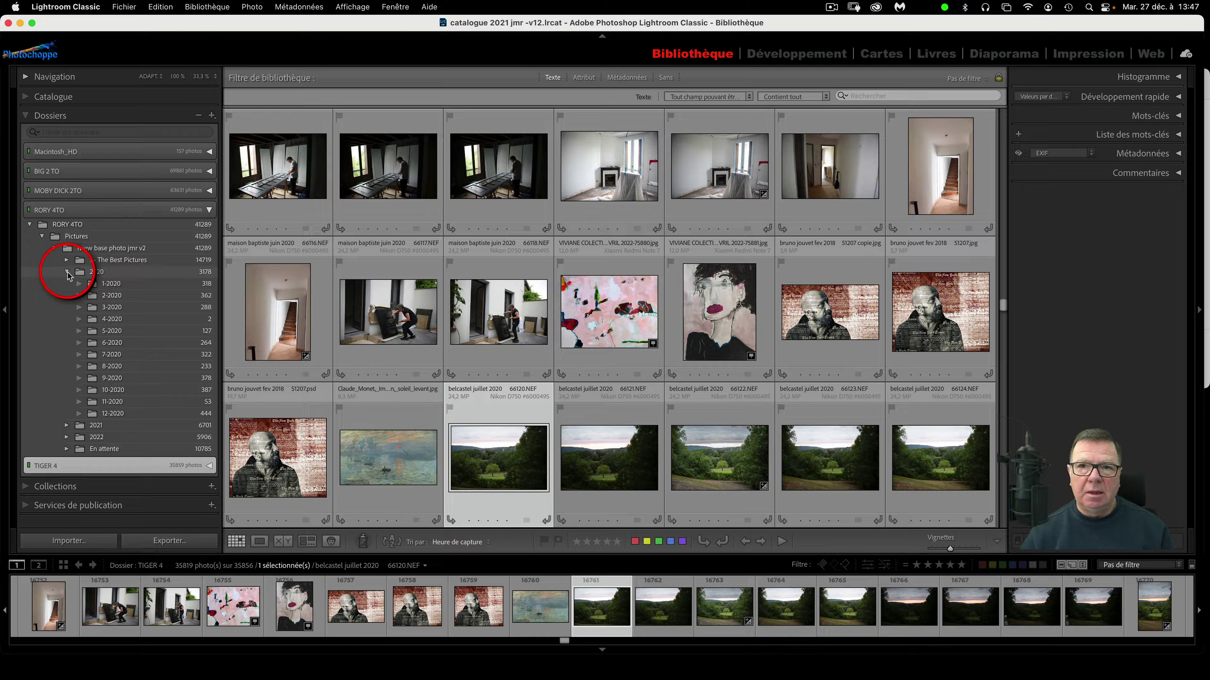
click(67, 272)
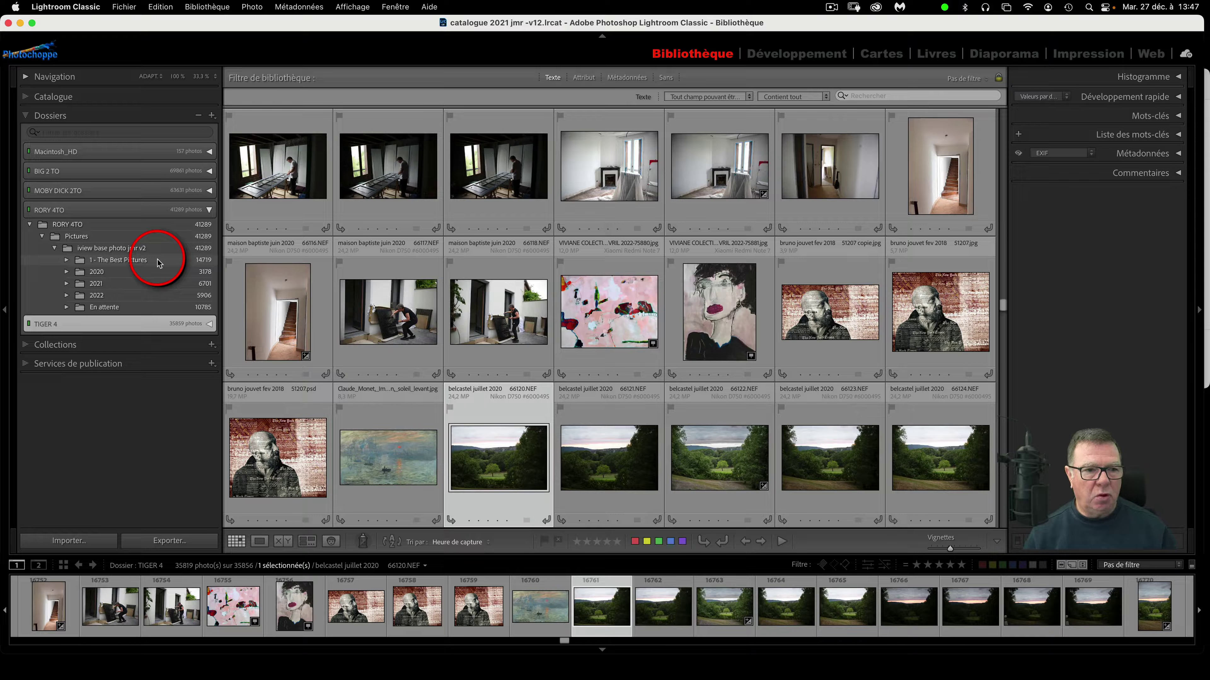
click(66, 260)
click(66, 259)
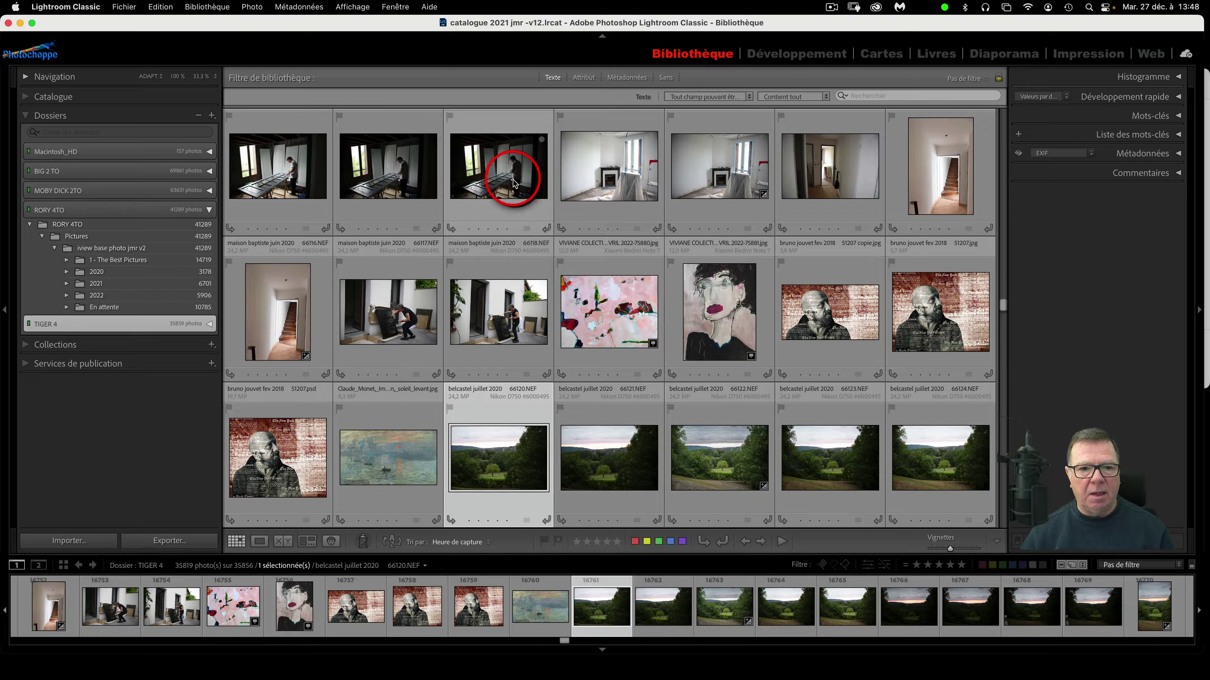
- Select the photo 66113.NEF of the man working by the window in the grid
click(499, 242)
click(487, 184)
click(487, 184)
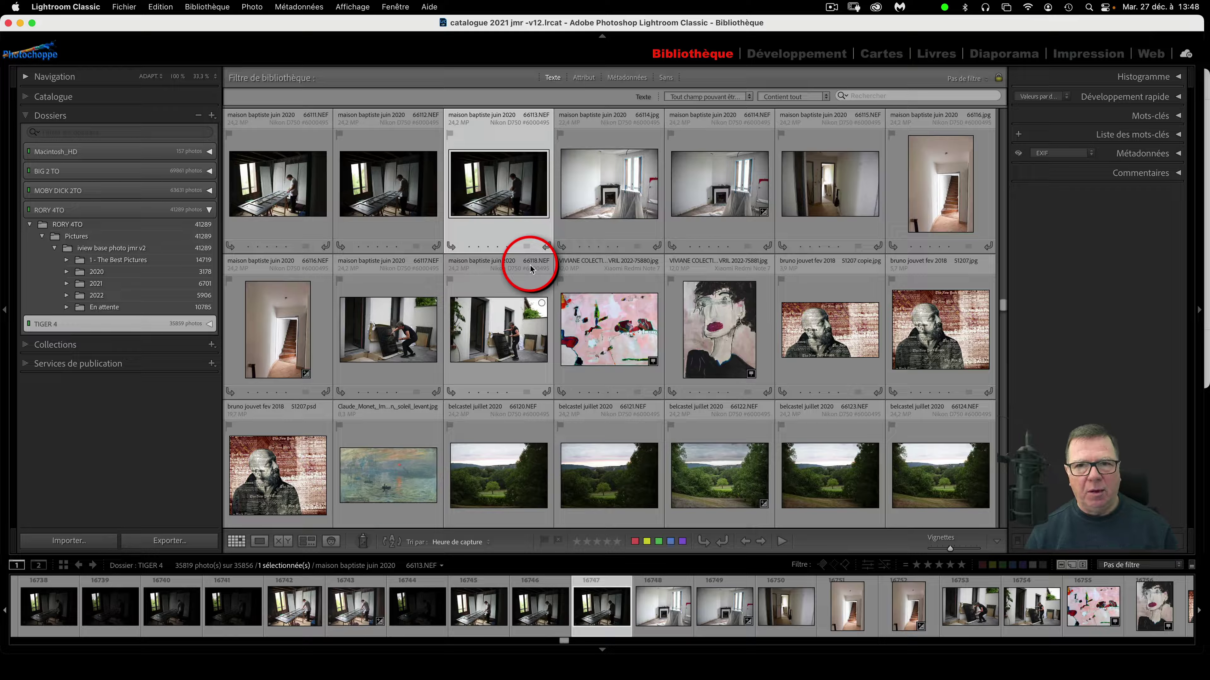
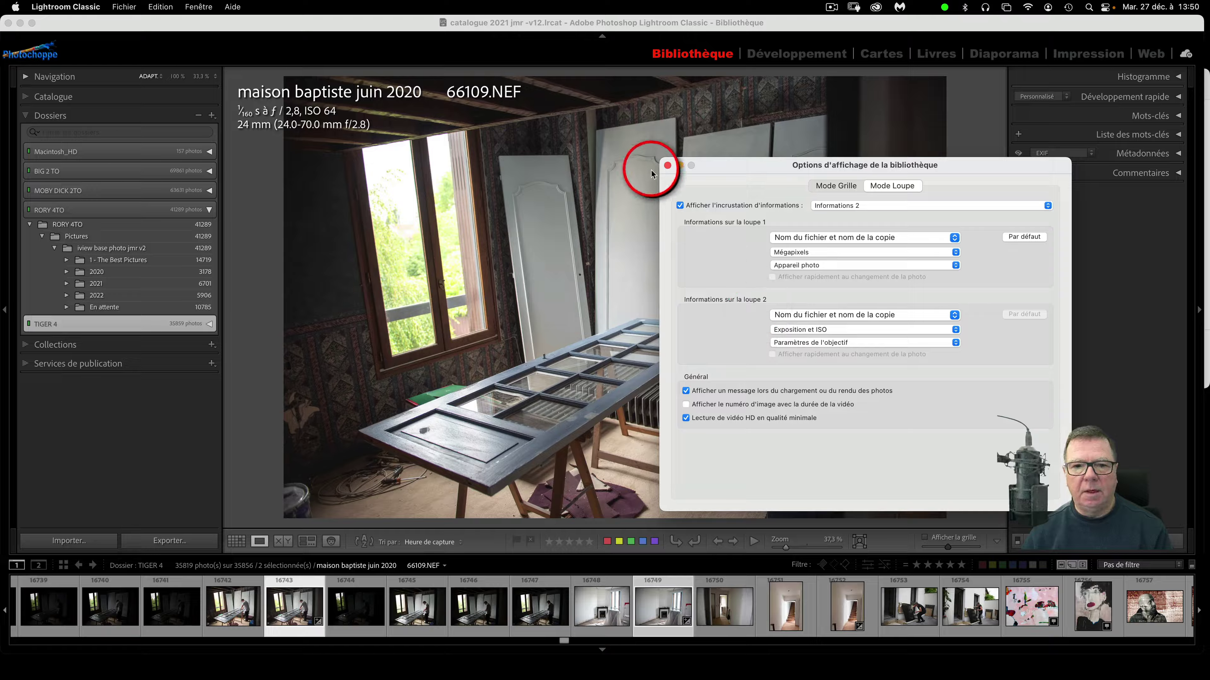
- Close the view options and cycle the Loupe info overlay through both information sets until it is hidden
click(667, 165)
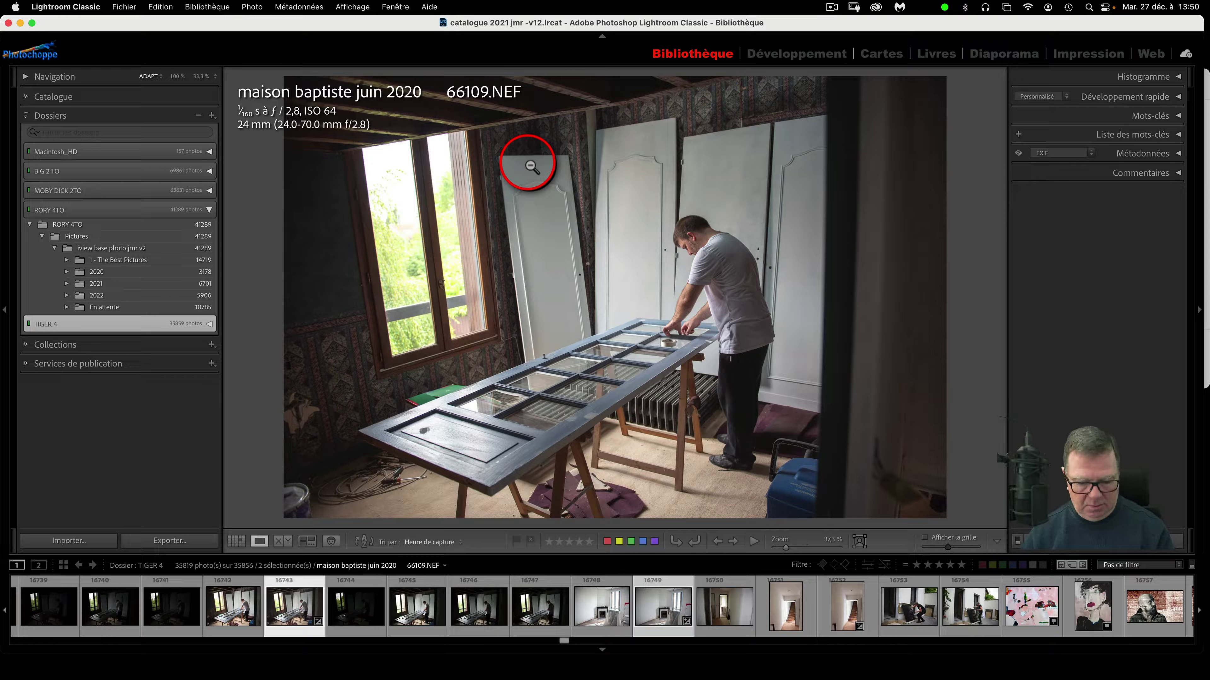
key(i)
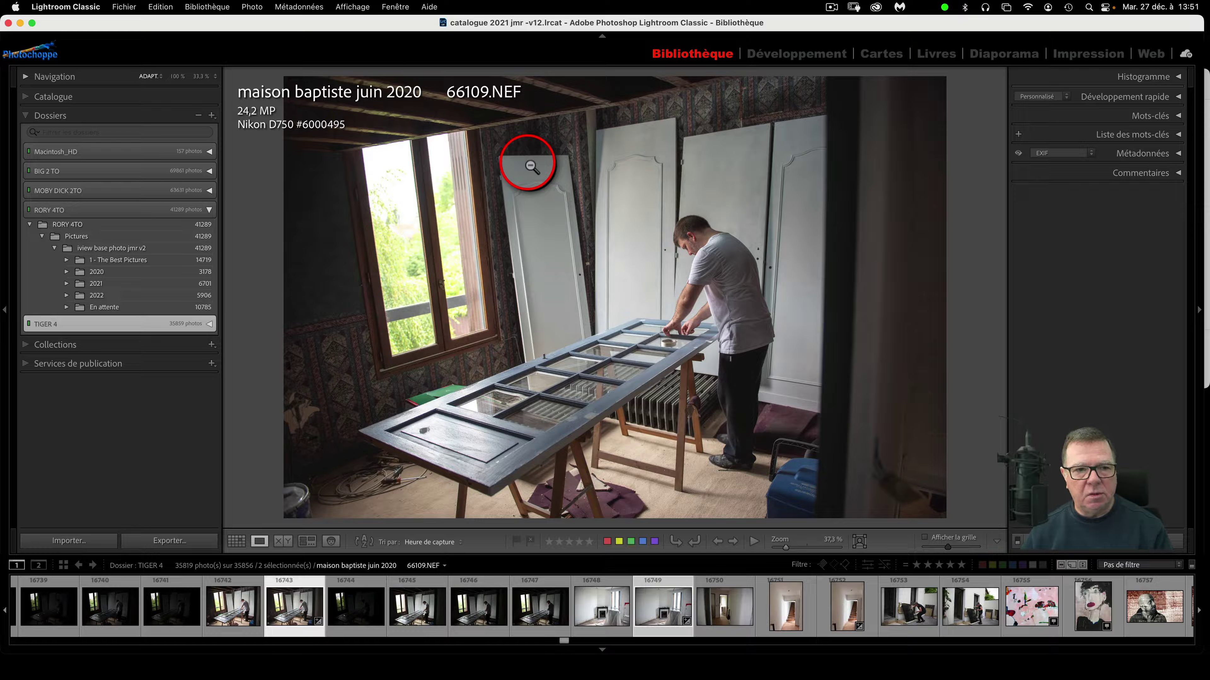
key(i)
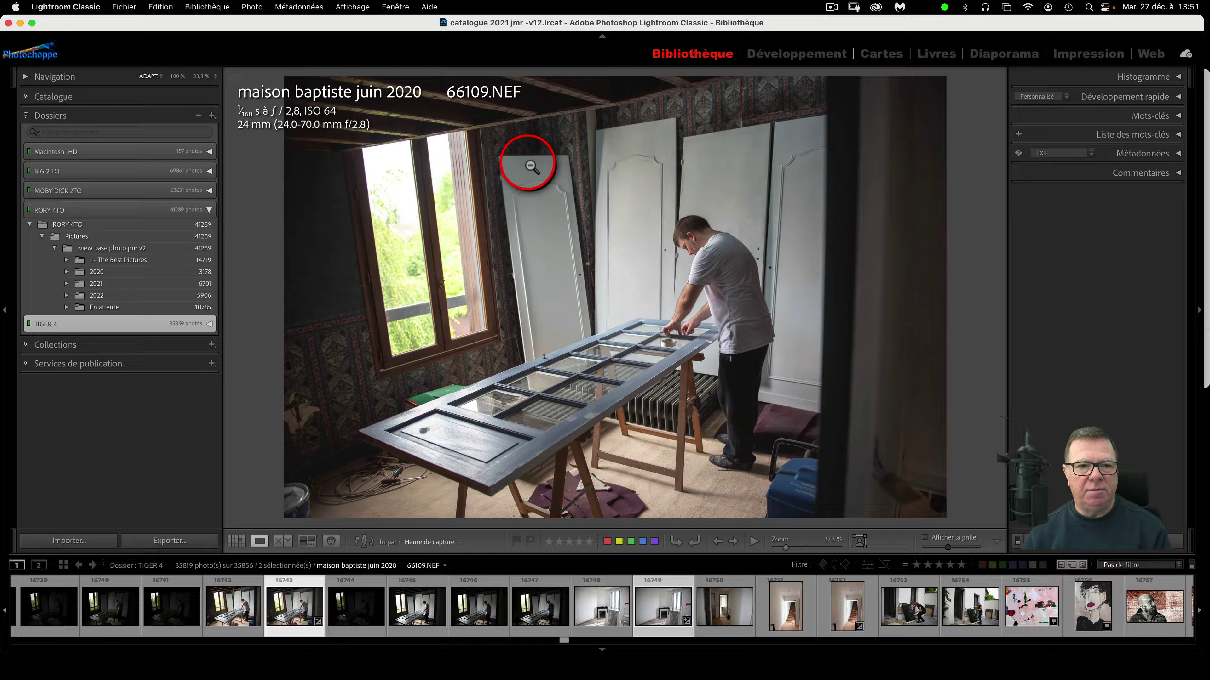
key(i)
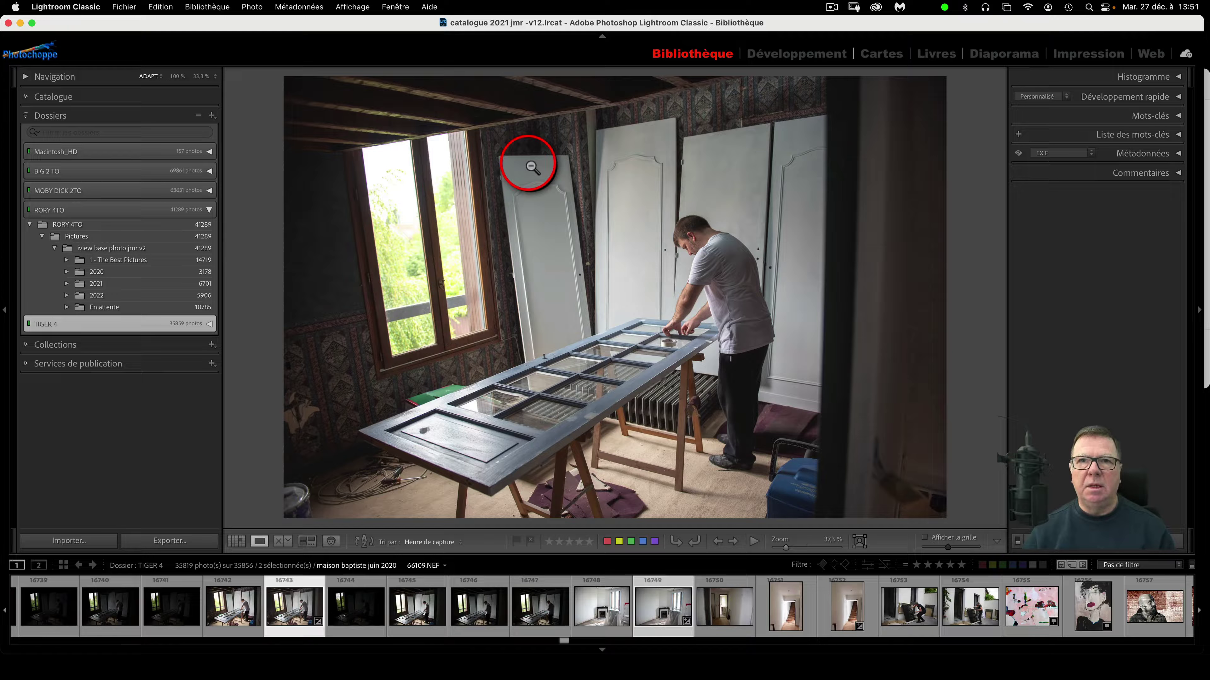
- Select the photos from 66106.NEF through 66109.NEF in the grid, compare them in Ensemble view, and return to Grid view
key(g)
click(388, 183)
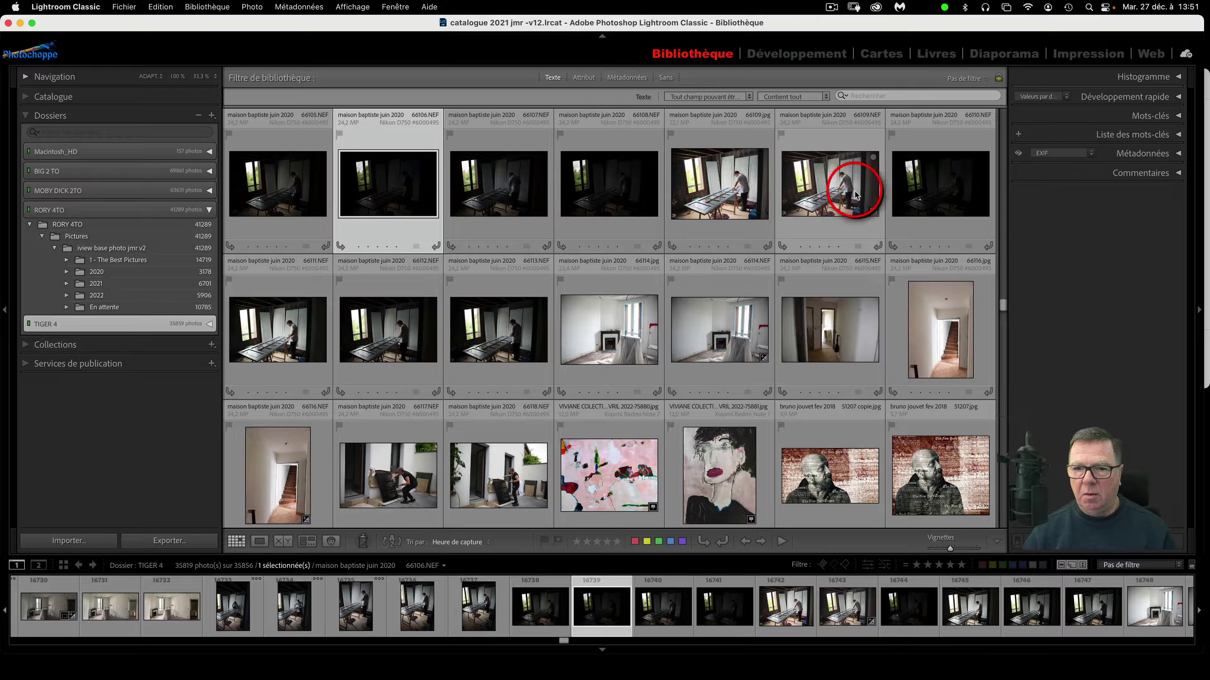
shift+click(853, 198)
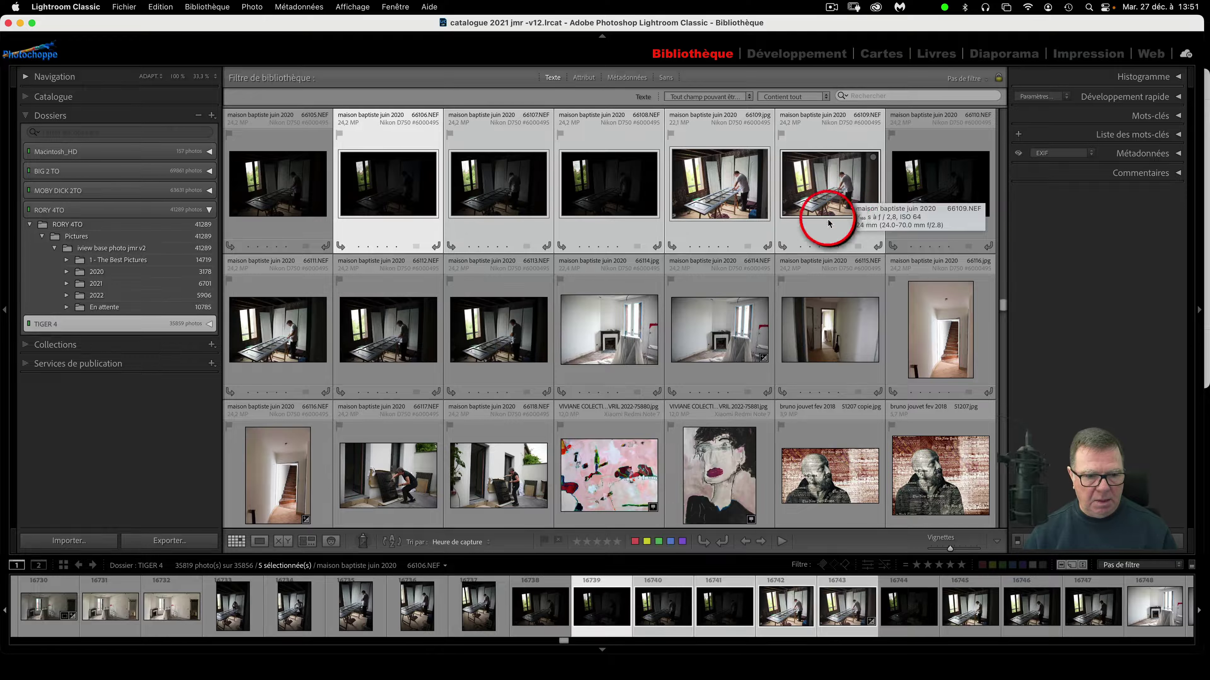
click(306, 542)
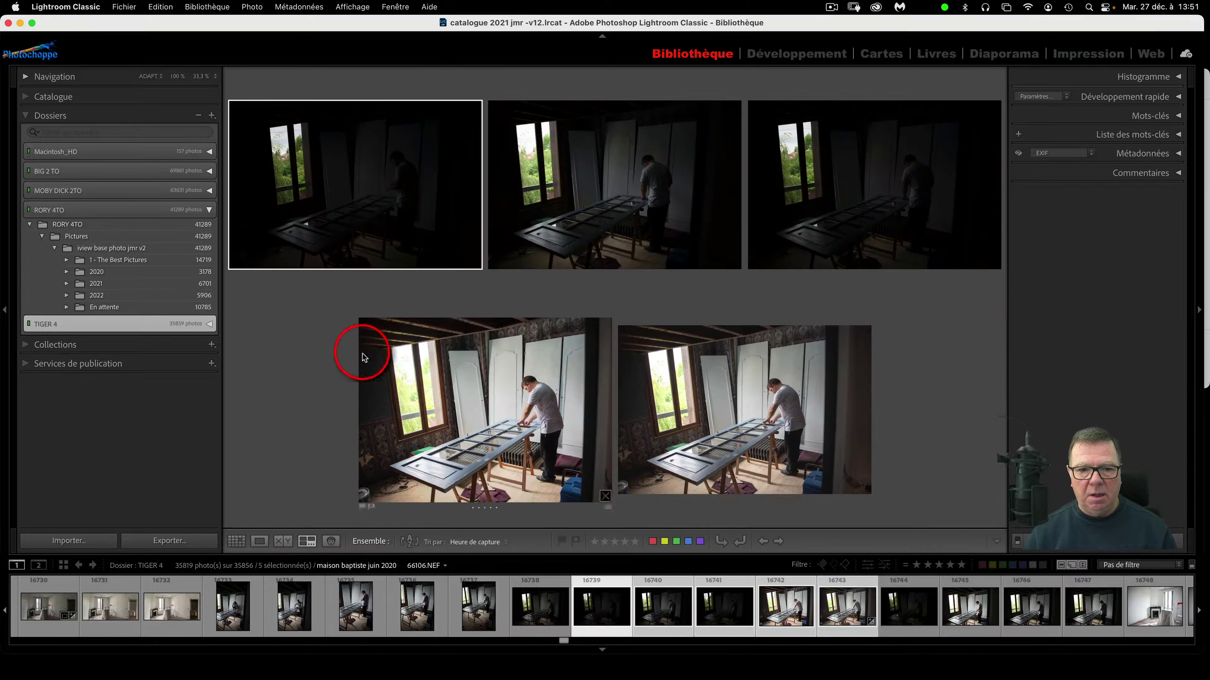
click(237, 542)
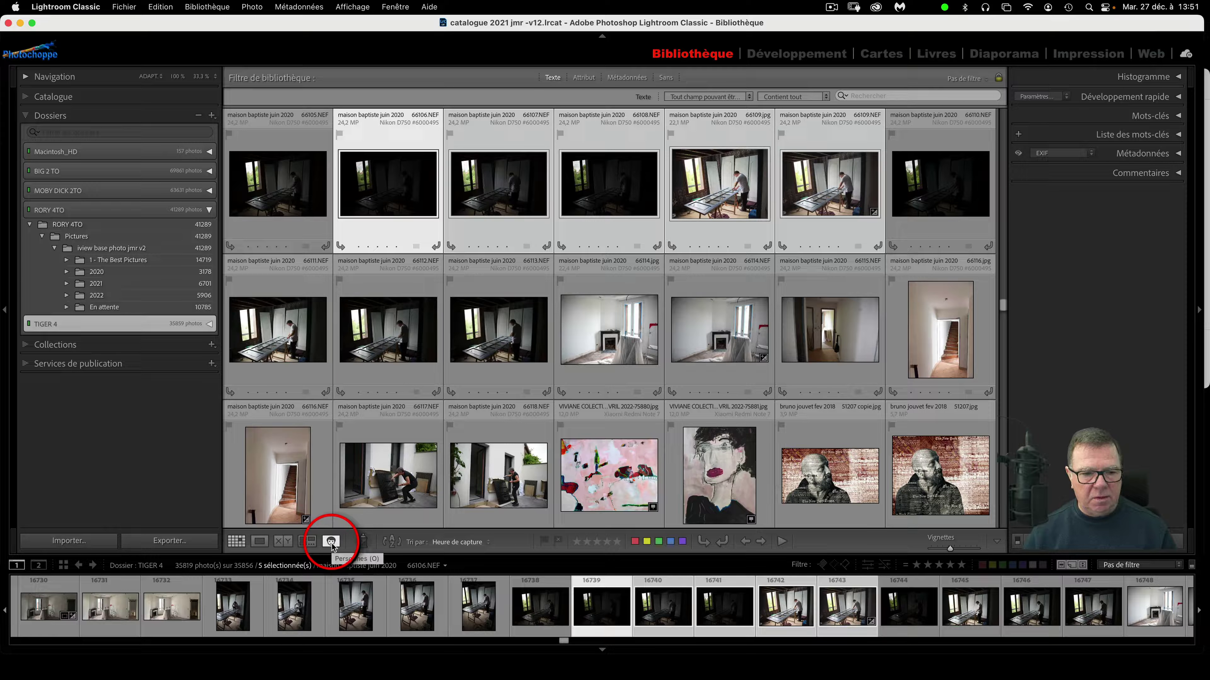
- Activate the Painter tool, review the attributes it can apply, and put the tool away
click(362, 541)
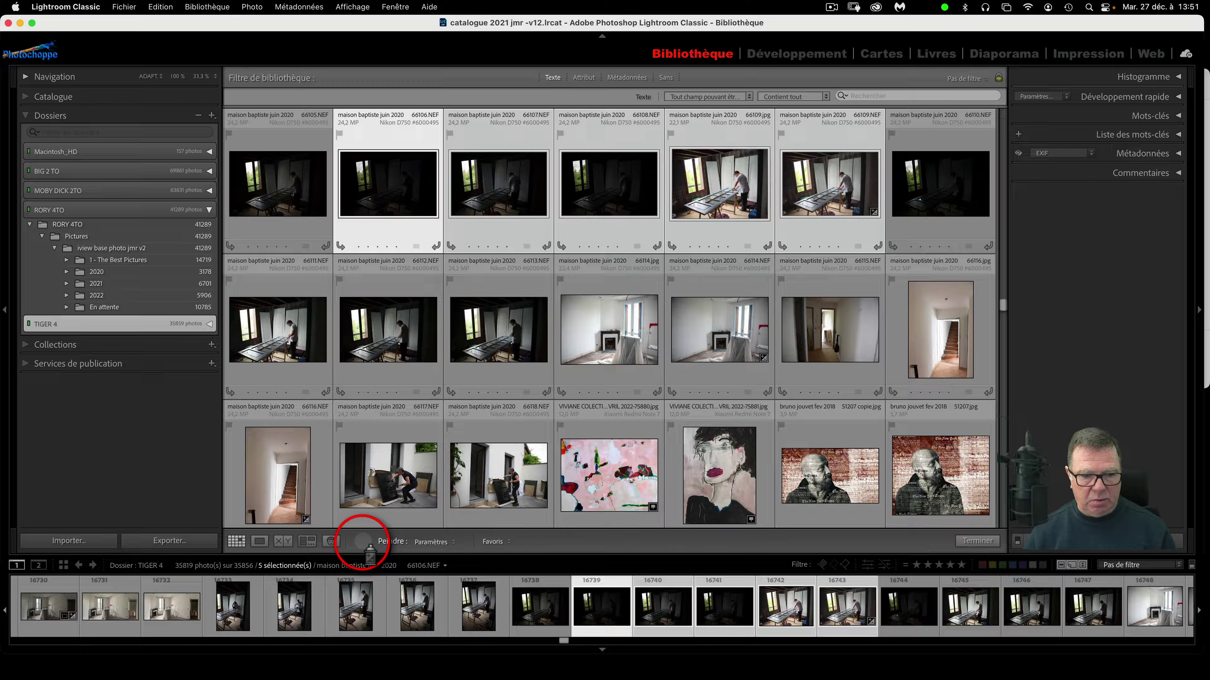
click(434, 542)
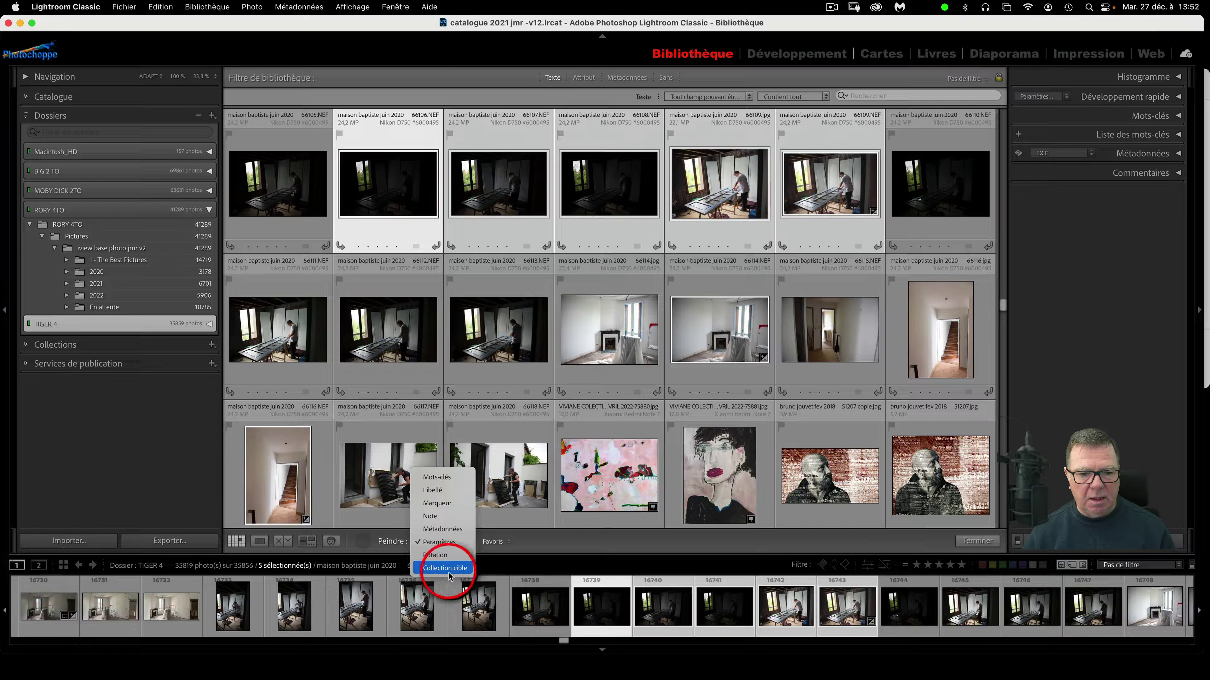
click(359, 543)
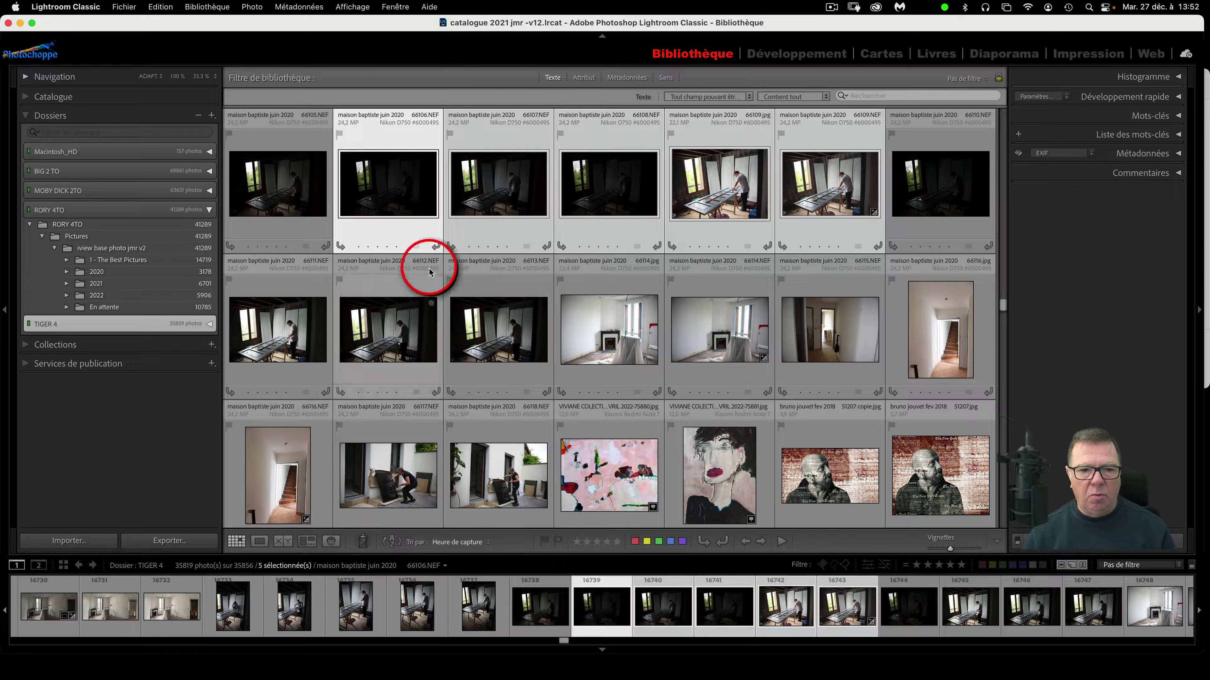
- Review the grid's sort criteria, keeping Heure de capture, and advance the selection from 66114.jpg to the next photo
click(609, 329)
scroll(609, 381, up, 2)
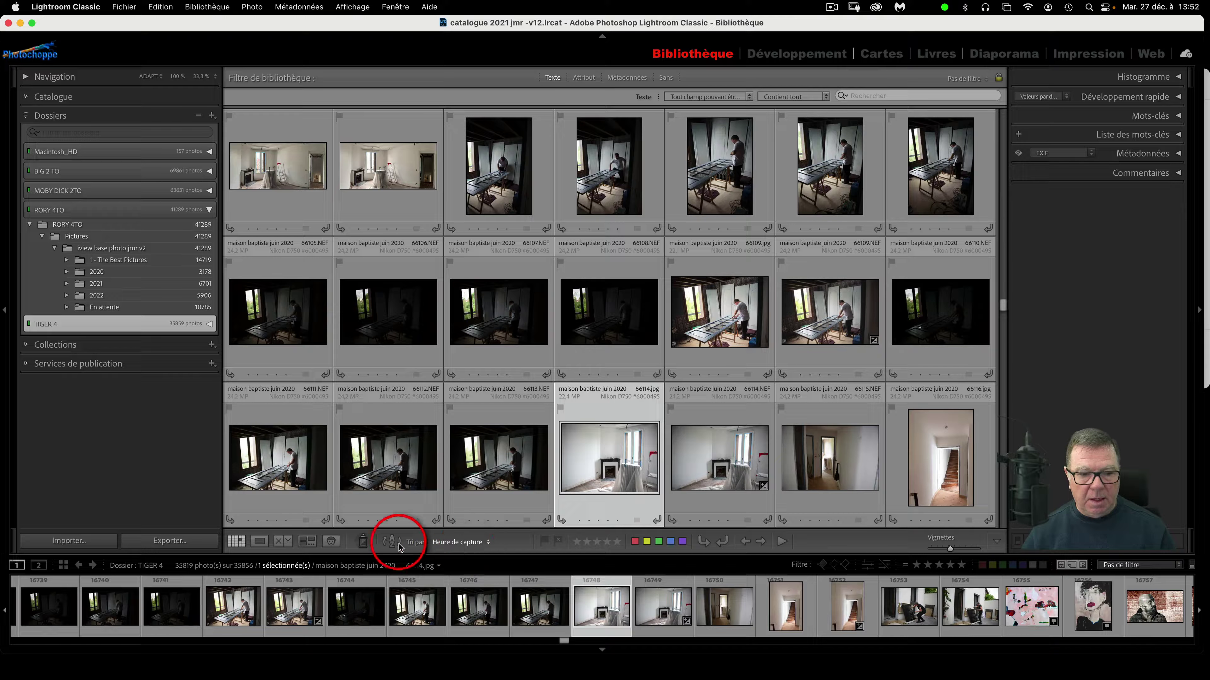
click(460, 543)
mouse_move(472, 671)
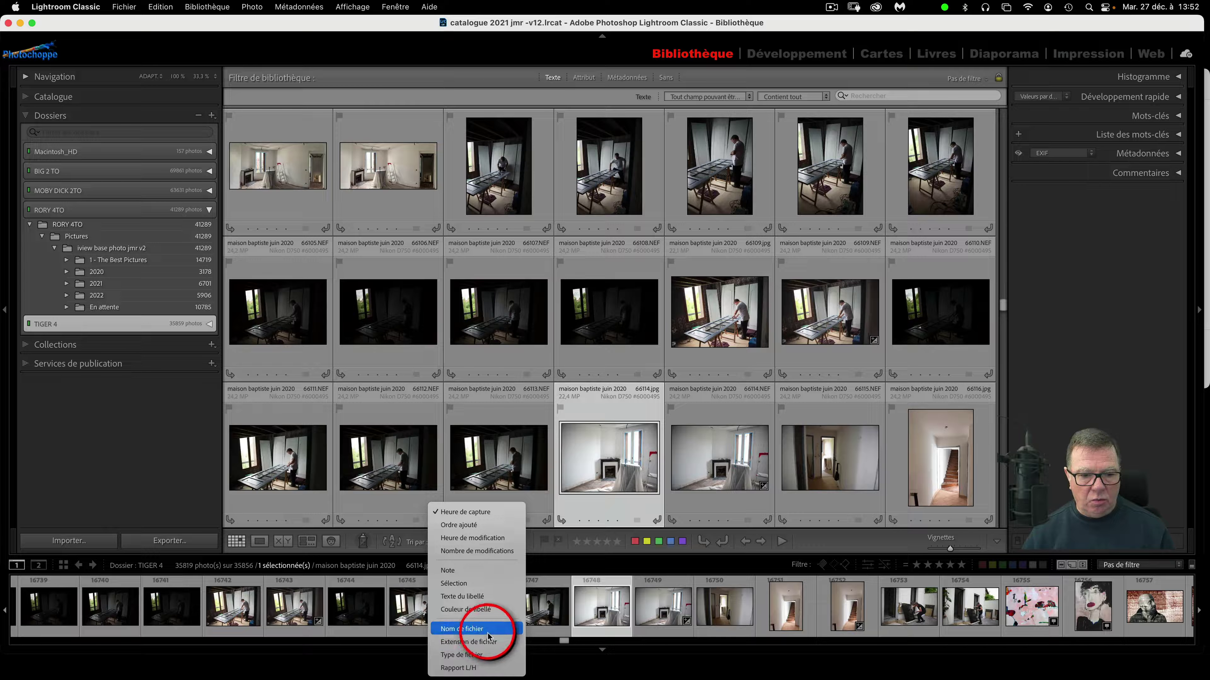
click(496, 515)
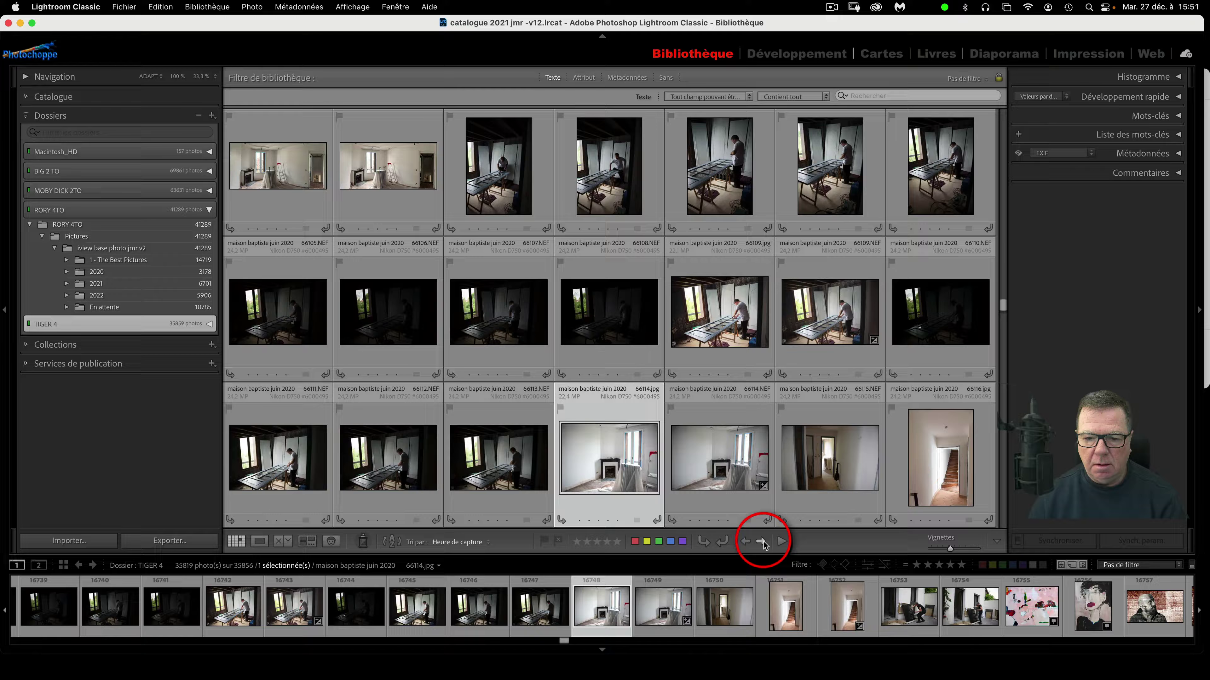
click(762, 543)
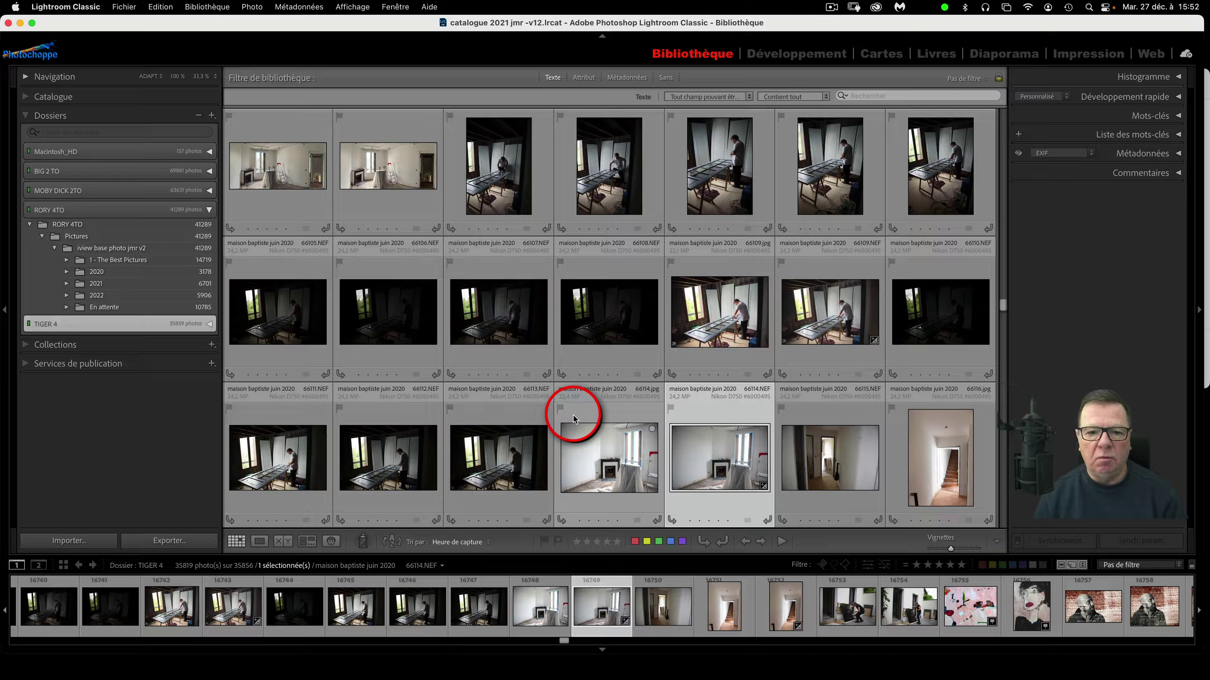
- Select the three consecutive photos from 66113.NEF through 66114.NEF in the grid
click(513, 419)
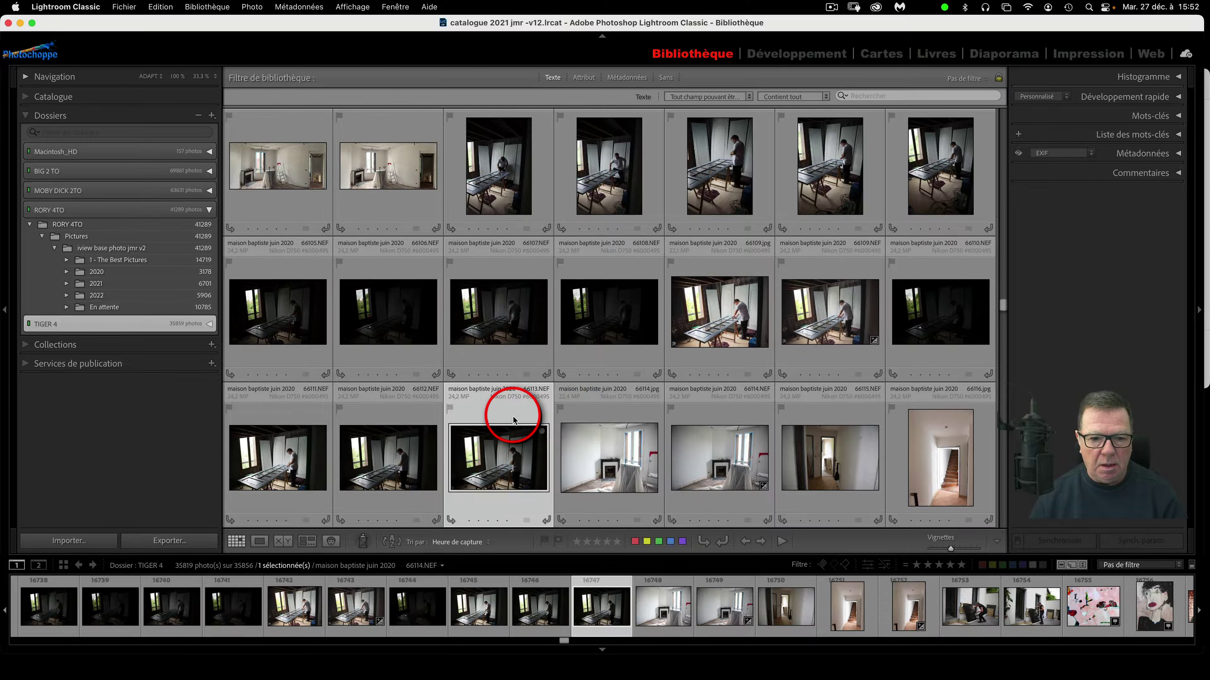
shift+click(719, 457)
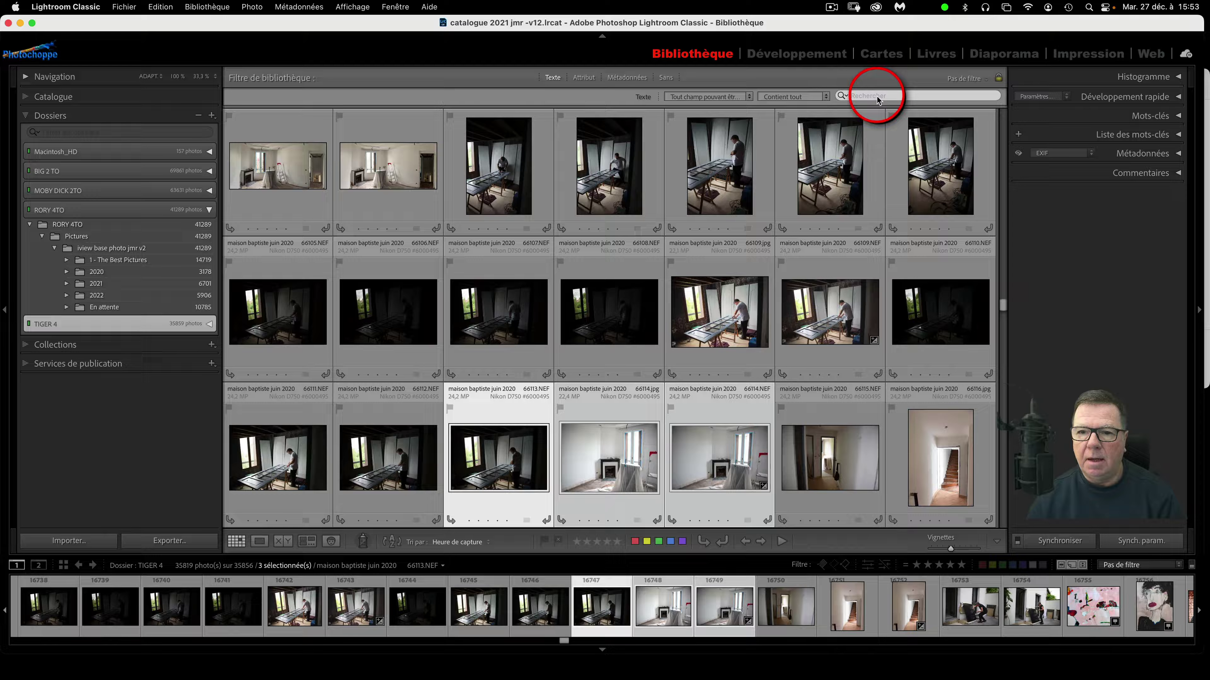
- Review the text filter's searchable fields and matching rules, keeping Tout champ pouvant être recherché and Contient tout
click(727, 98)
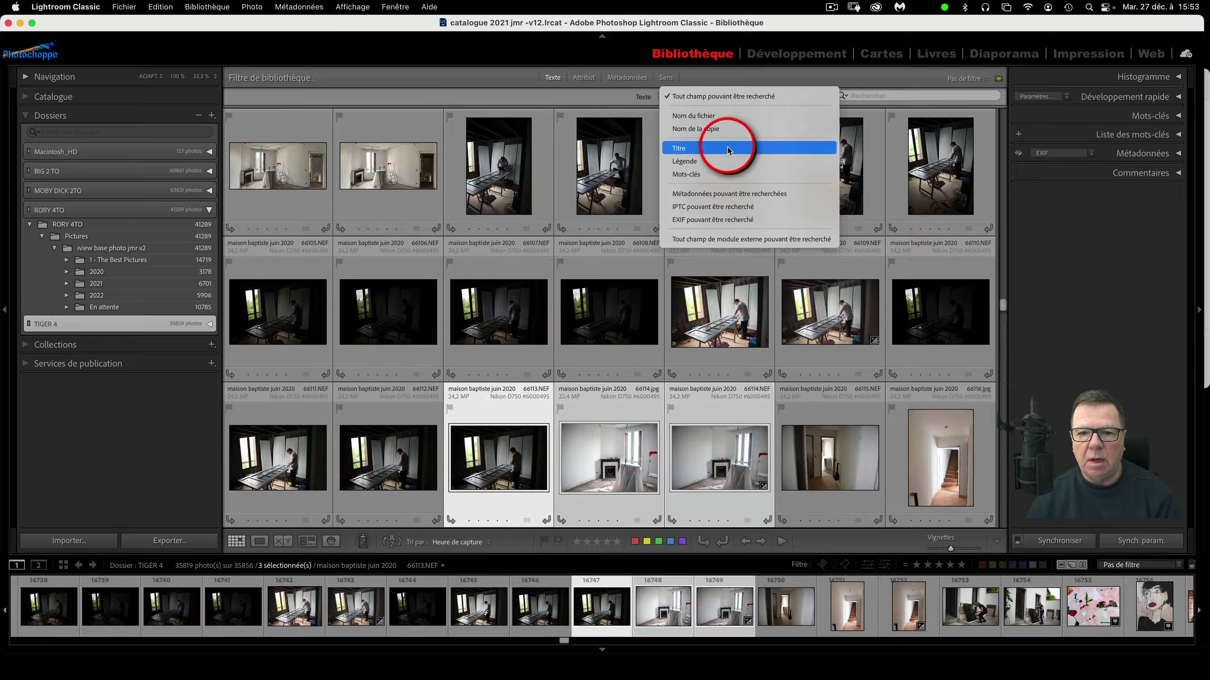
click(729, 96)
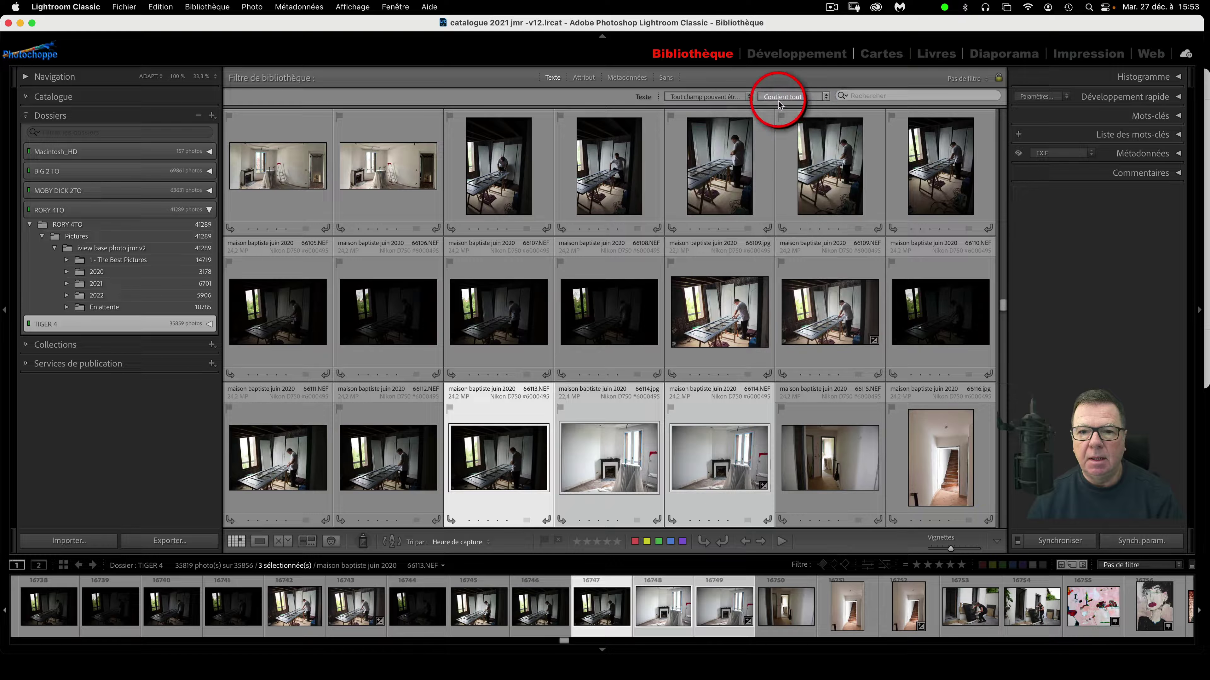
click(827, 98)
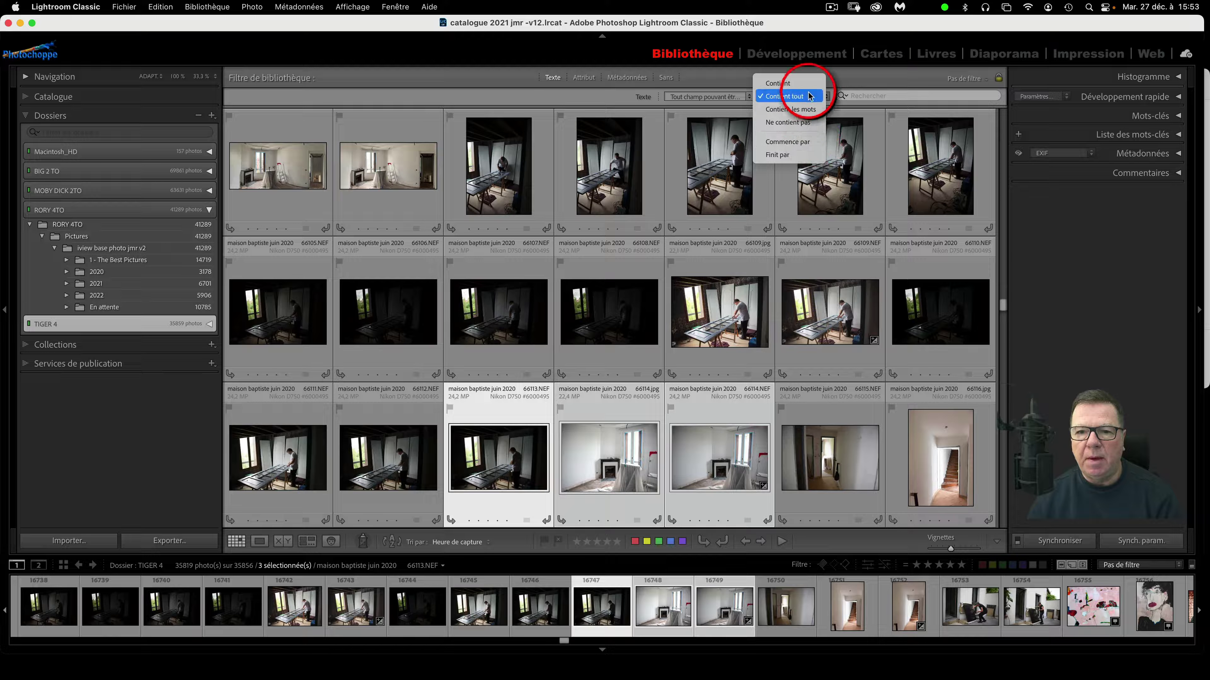
click(857, 98)
- Filter the library by the text "italie" and look through the matching photos
click(865, 95)
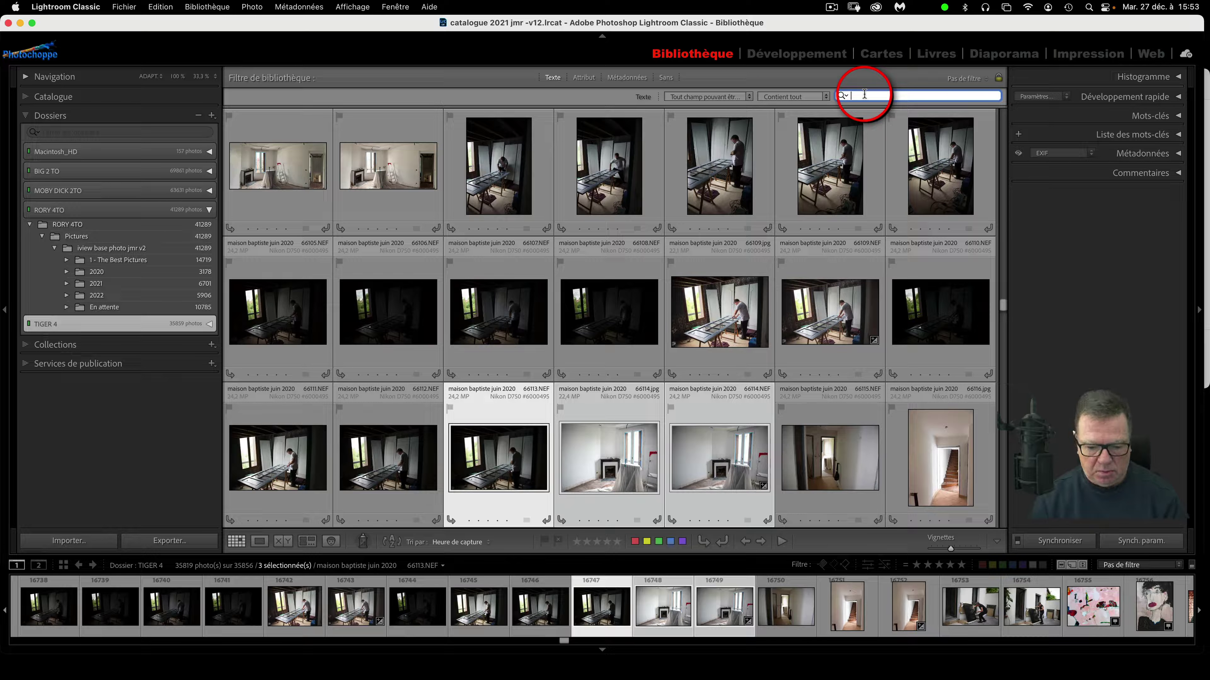
text(it)
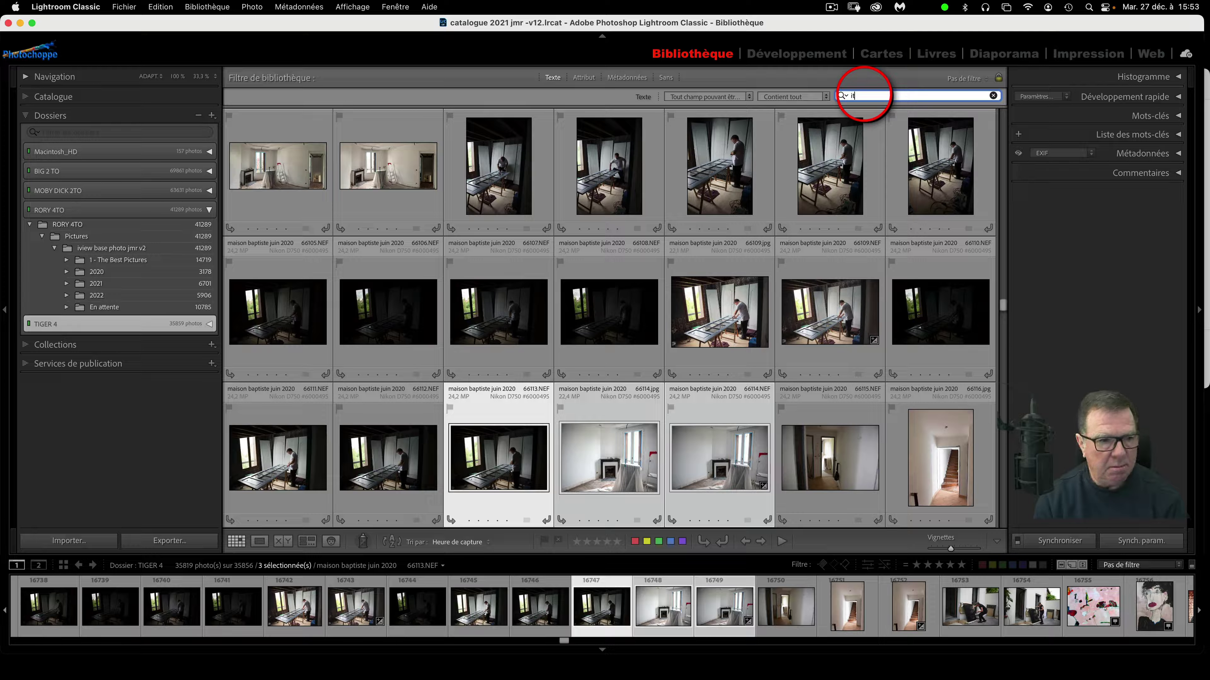
text(alie)
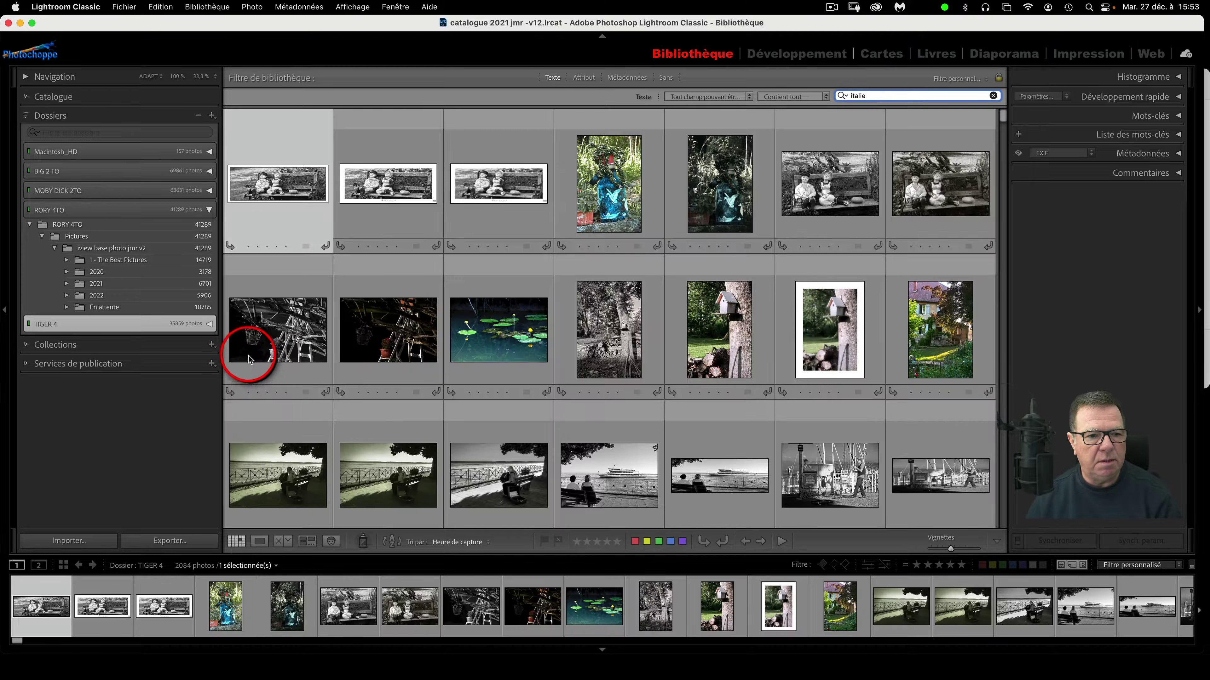
scroll(494, 387, down, 3)
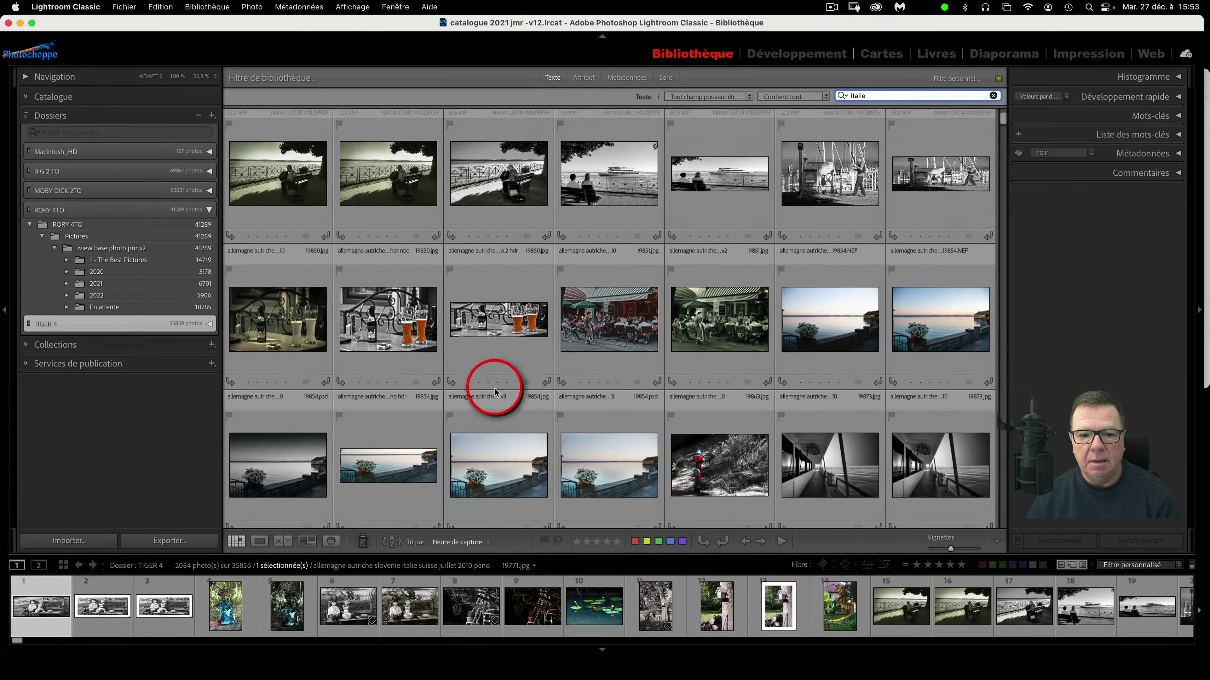
scroll(494, 392, up, 3)
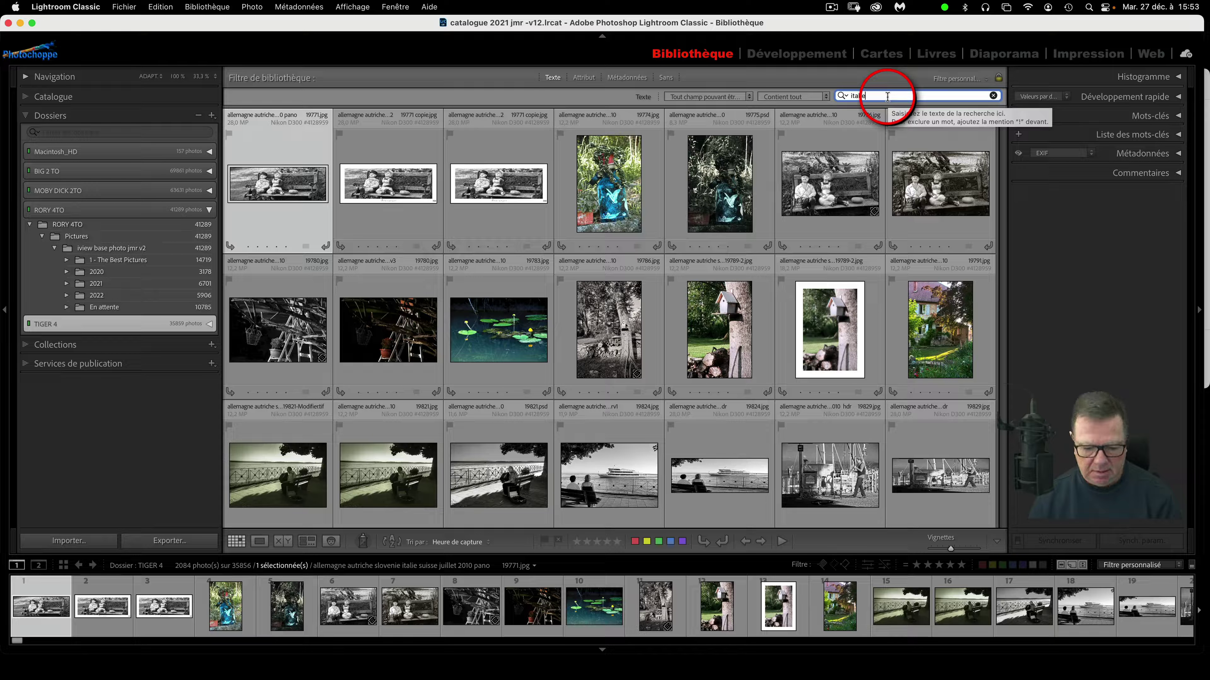
- Narrow the text filter to "italie calabre"
text(c)
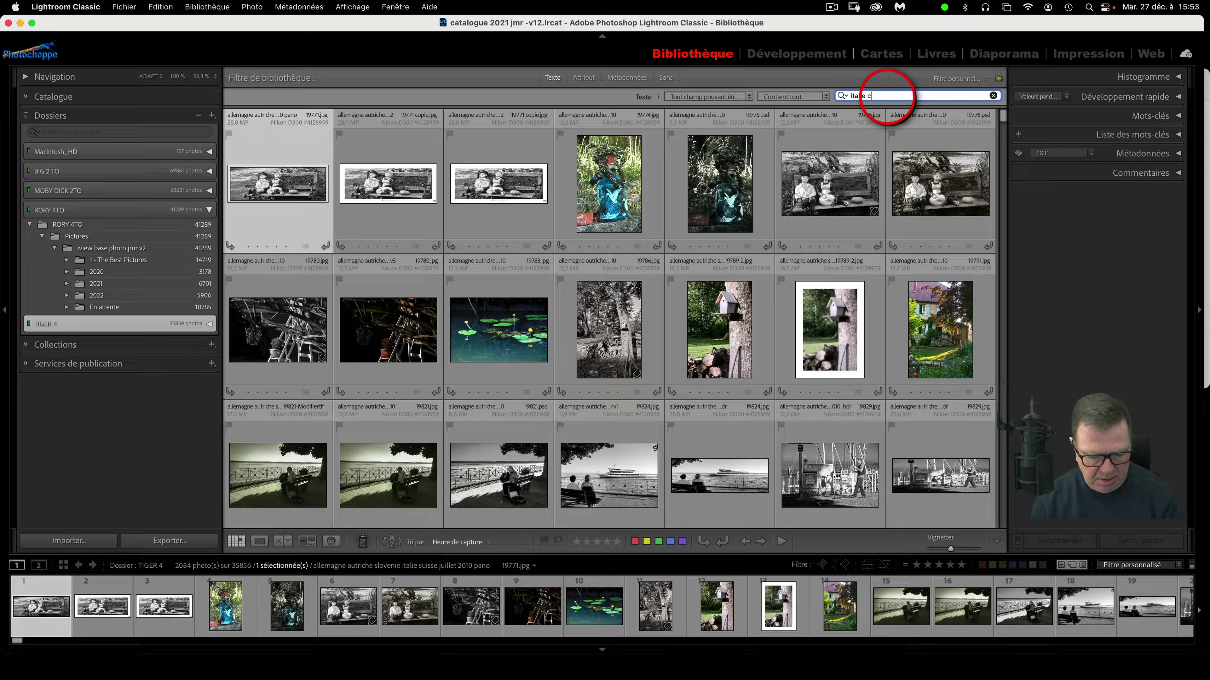
text(alab)
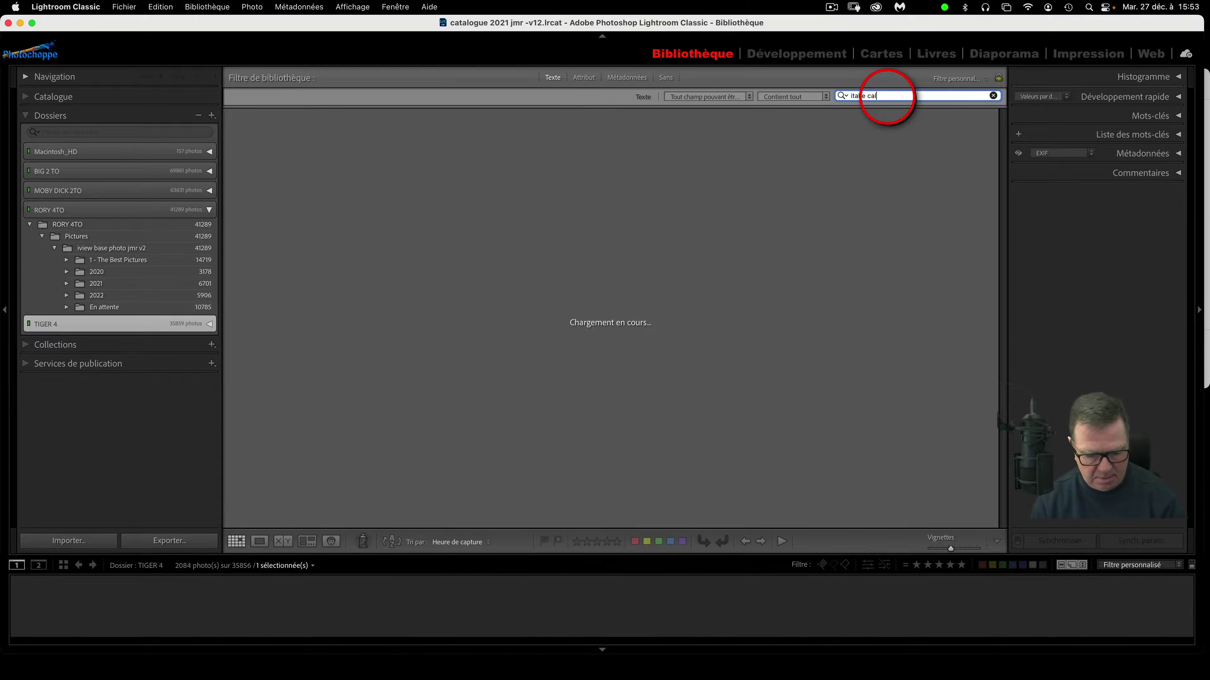
text(re)
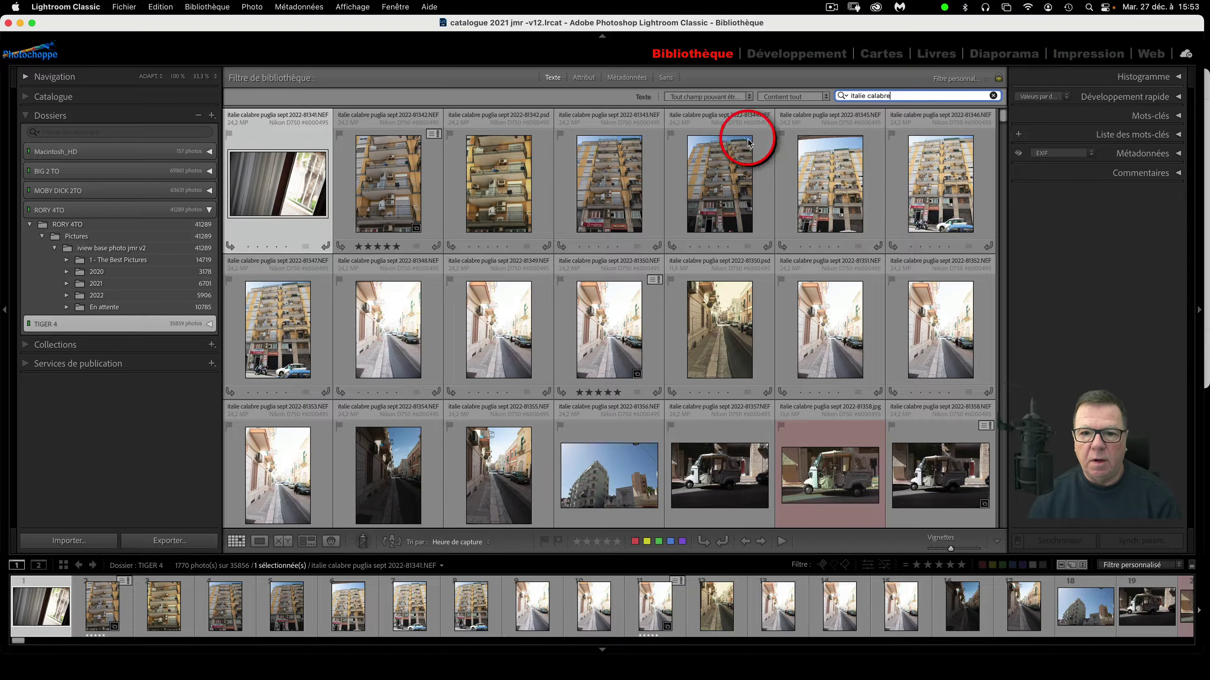
- Add the Attribut and Métadonnées filters to the text search and limit the photos to the red colour label
click(584, 78)
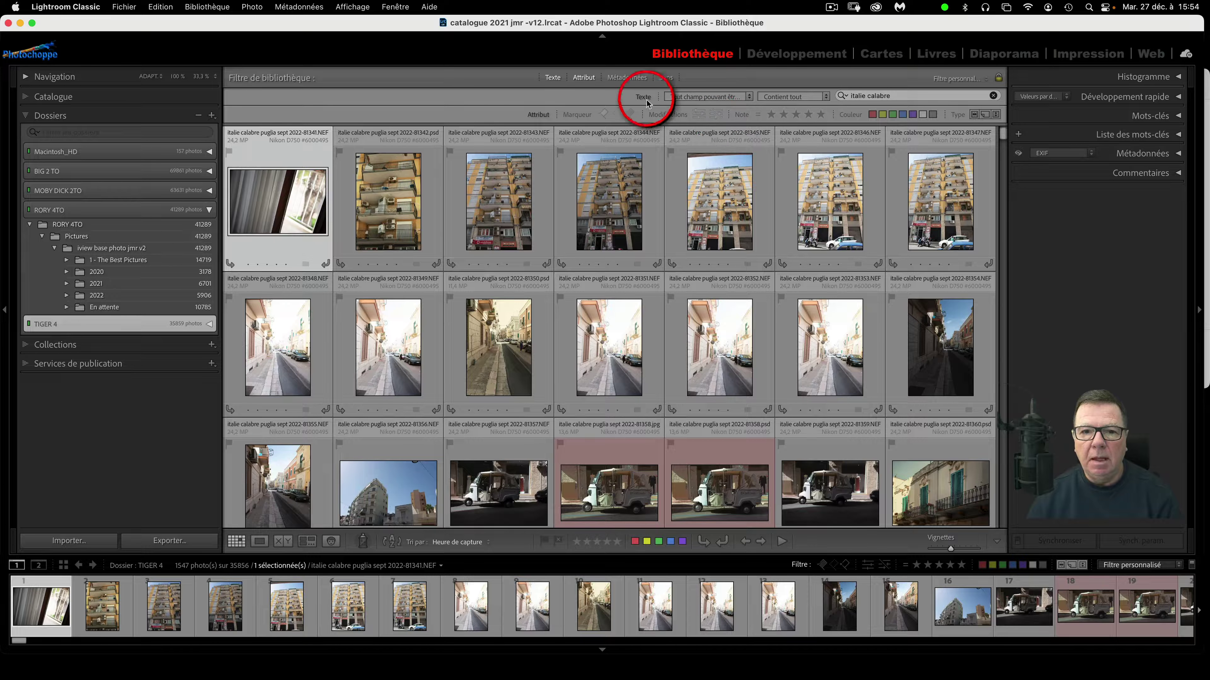
click(627, 78)
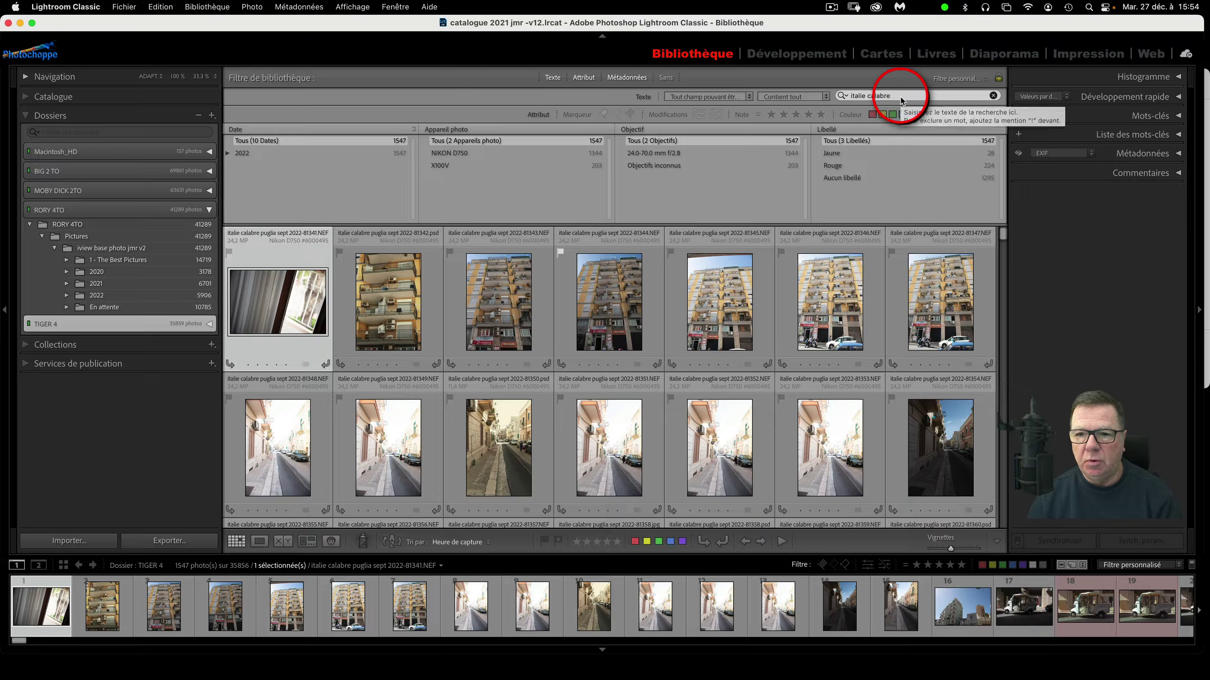
click(873, 115)
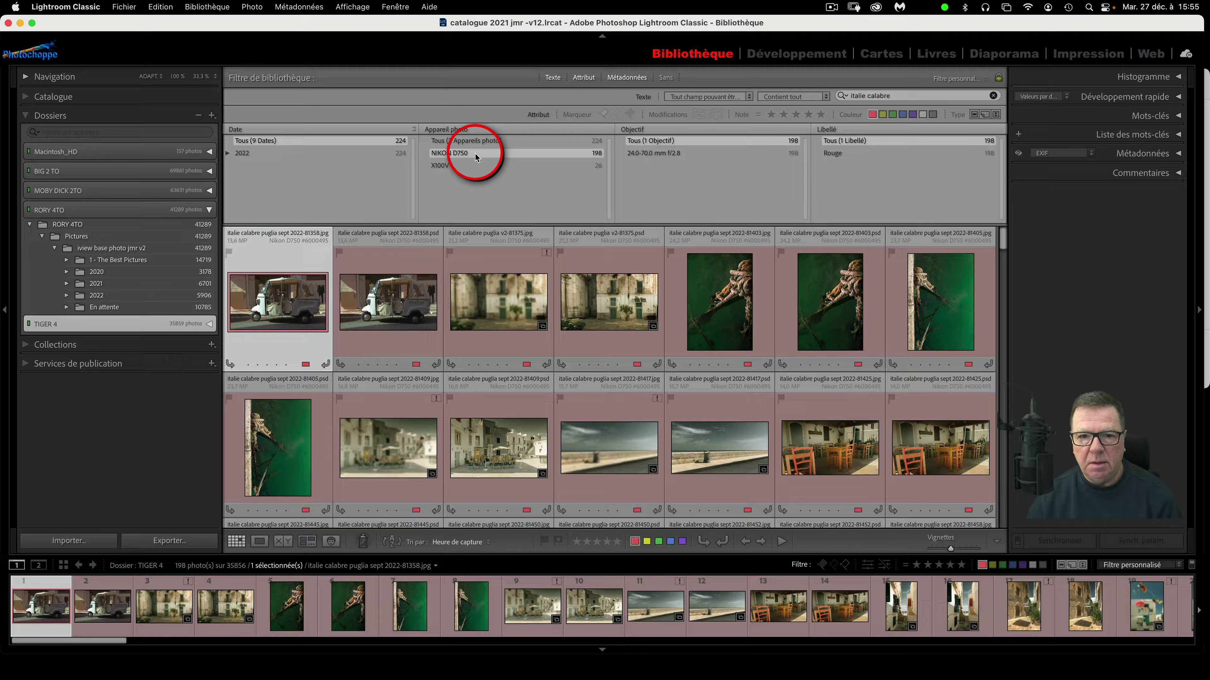
- Filter the red-labelled photos by the X100V camera, then restore all cameras
click(479, 167)
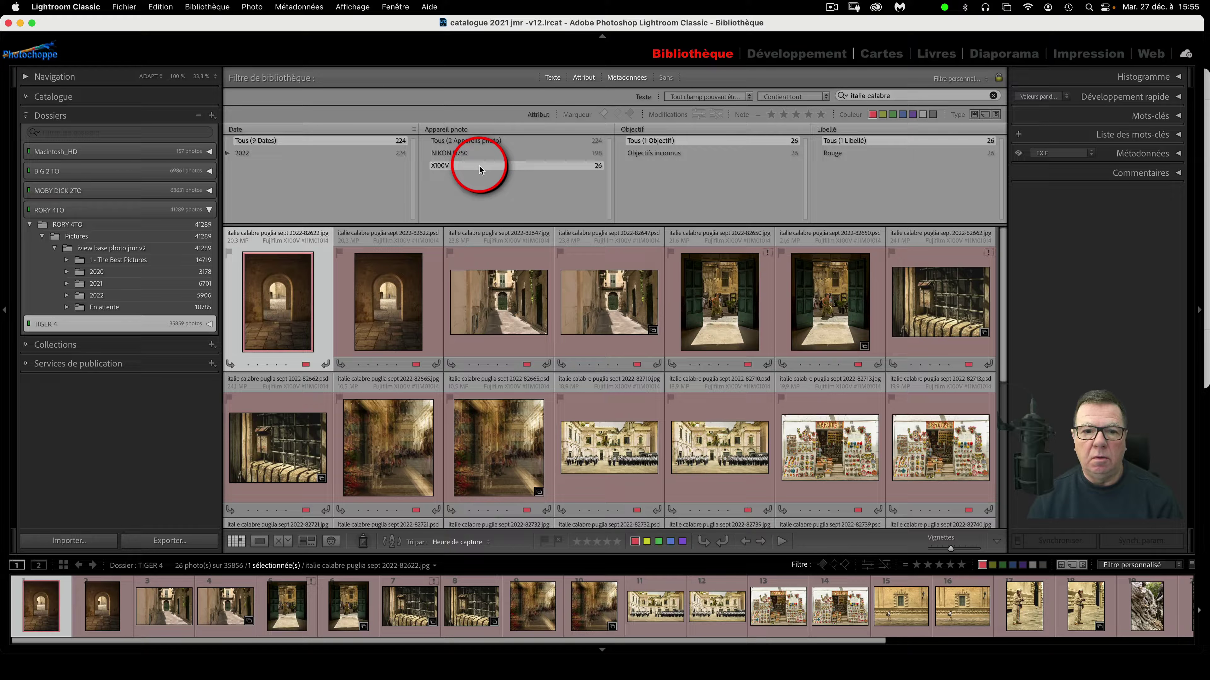
click(533, 140)
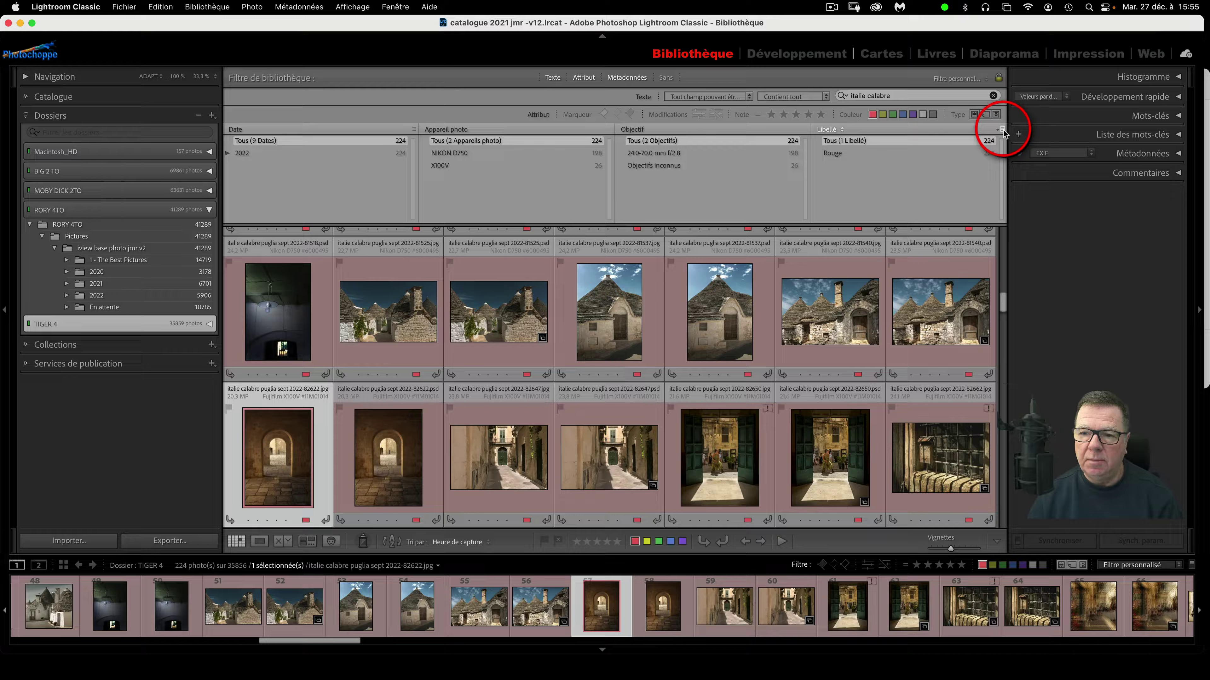
- Review the add and remove options of the Libellé metadata column and change its criterion to Ouverture
click(1003, 130)
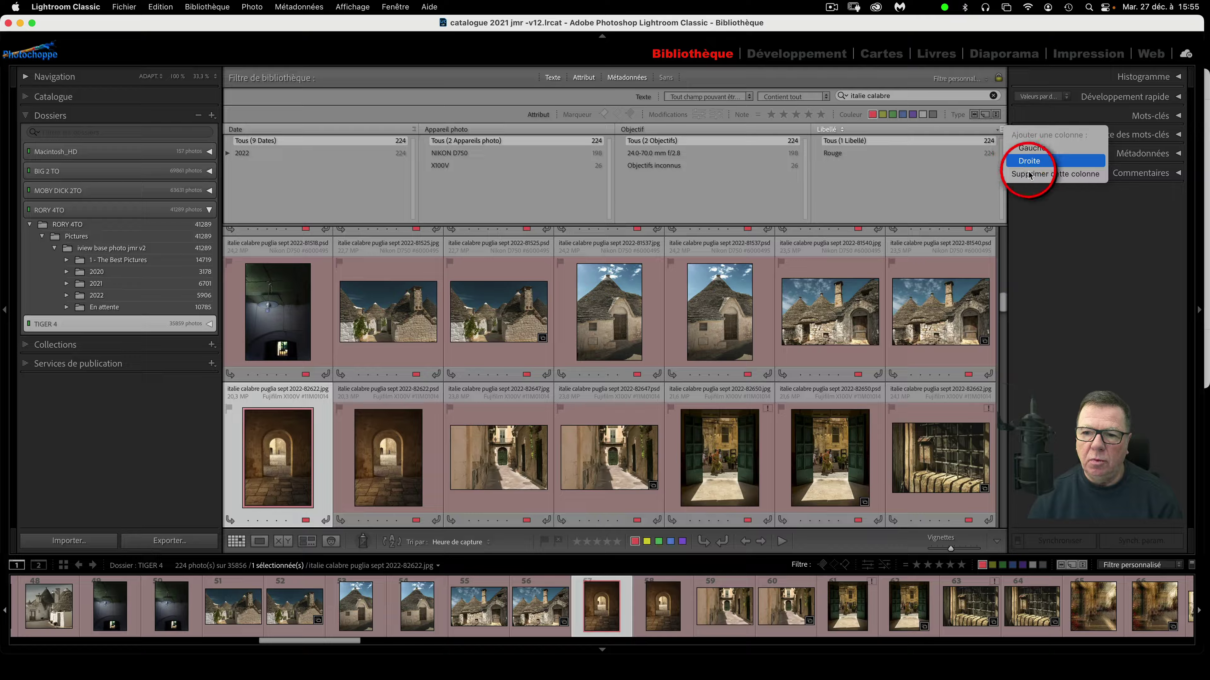
click(1037, 177)
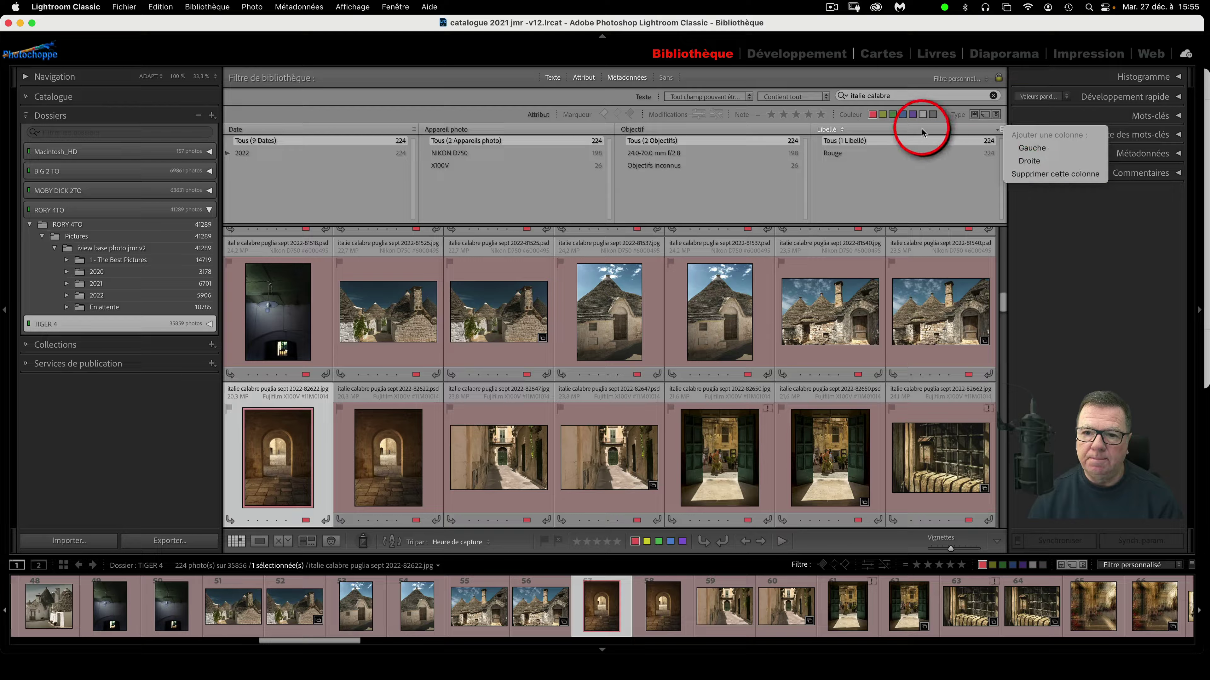
click(843, 130)
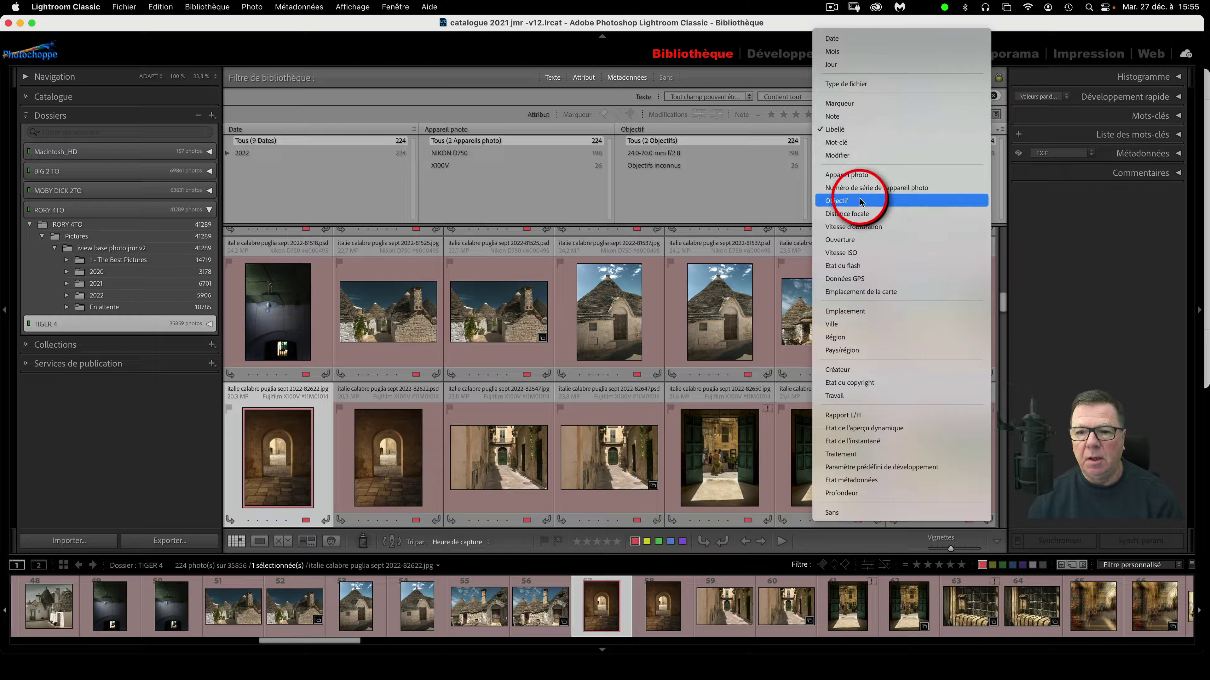
click(873, 244)
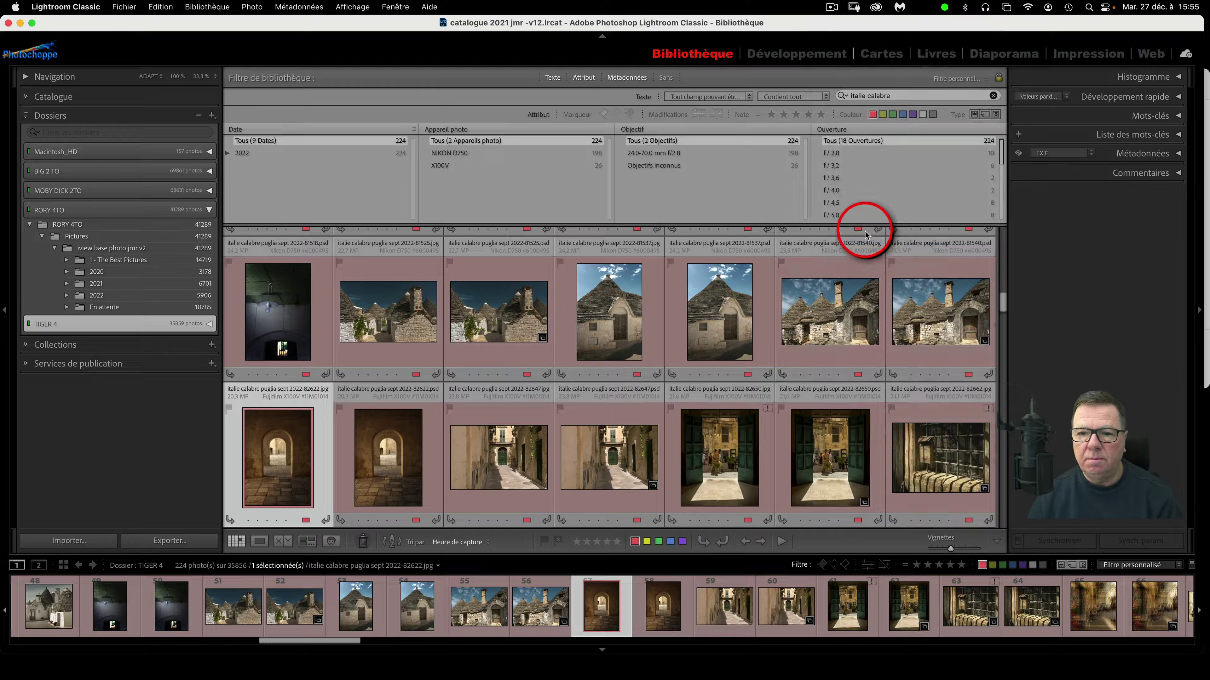
- Filter the photos by the f / 2,8 aperture, then restore all apertures
click(849, 154)
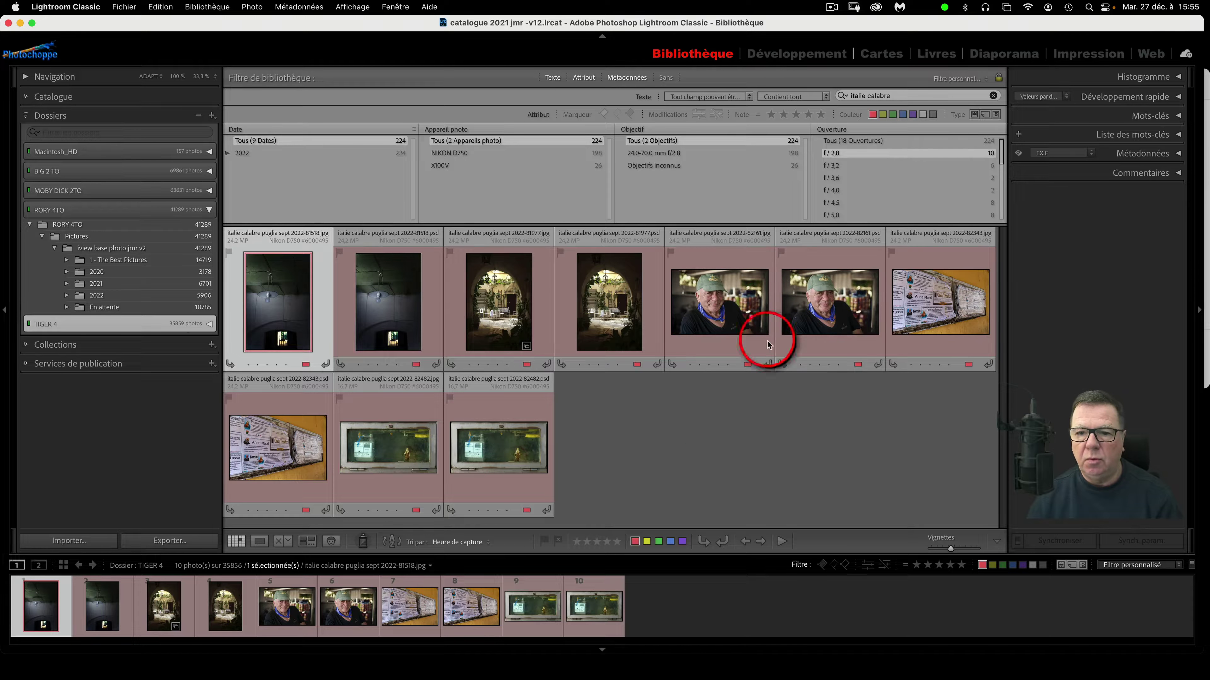
click(853, 142)
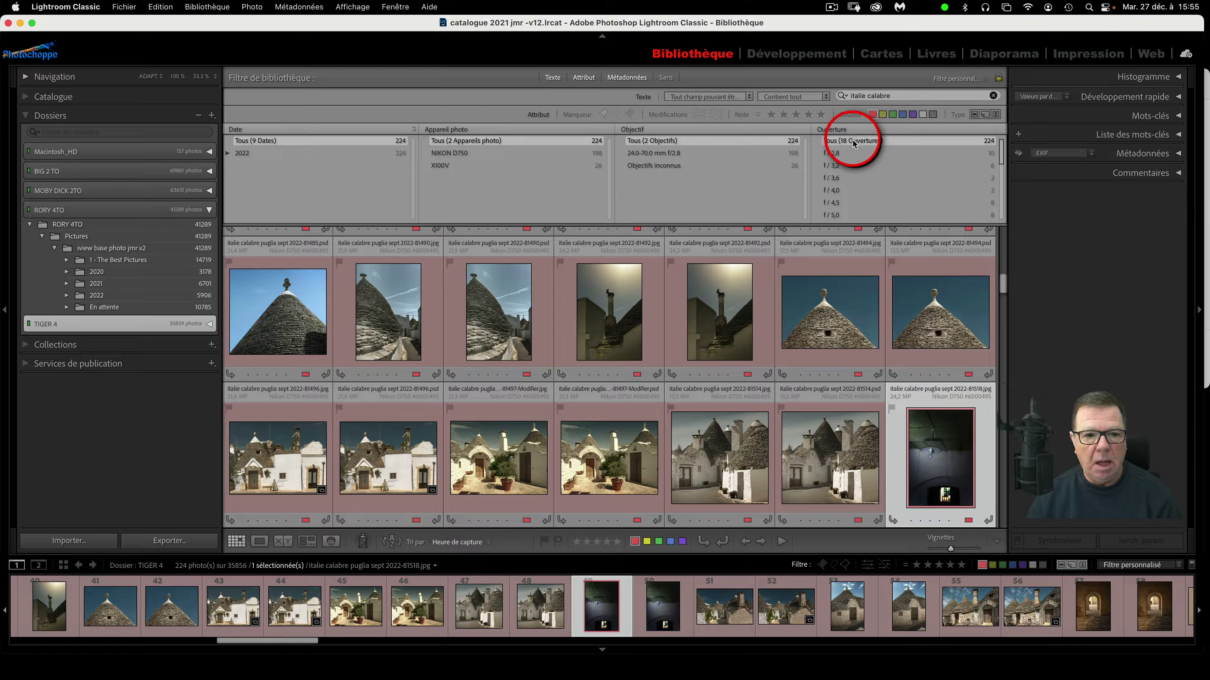
- Turn off all library filters and apply the Colonnes par défaut filter preset
click(666, 78)
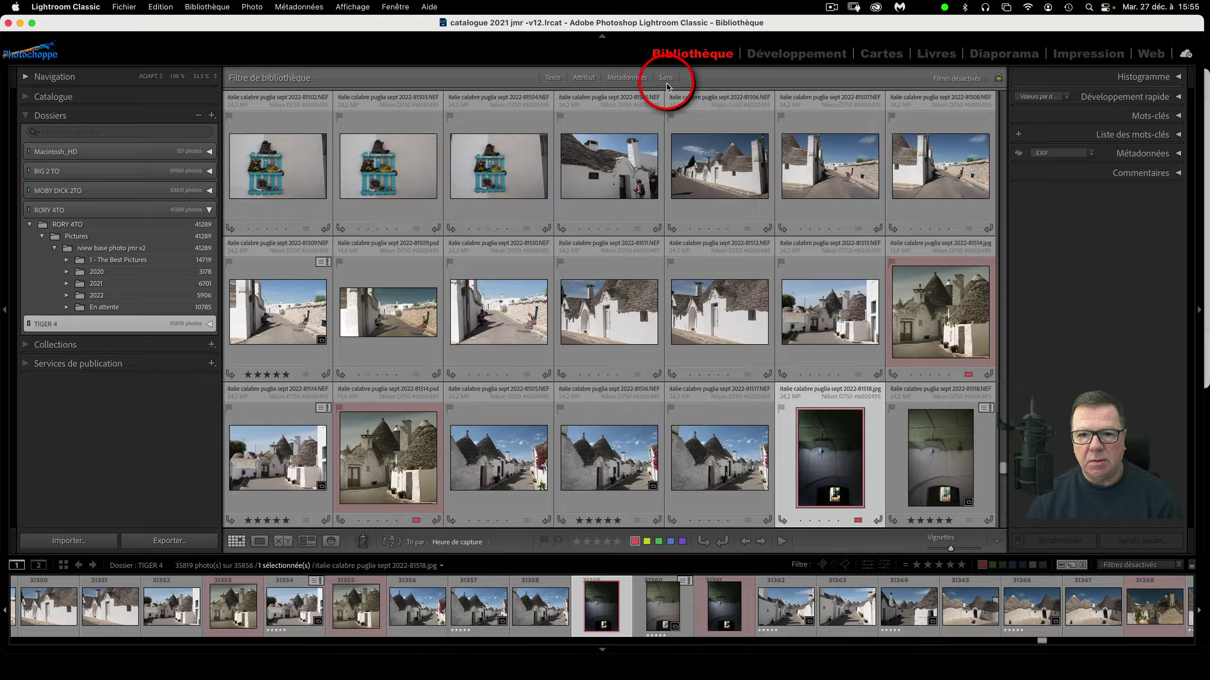
click(959, 82)
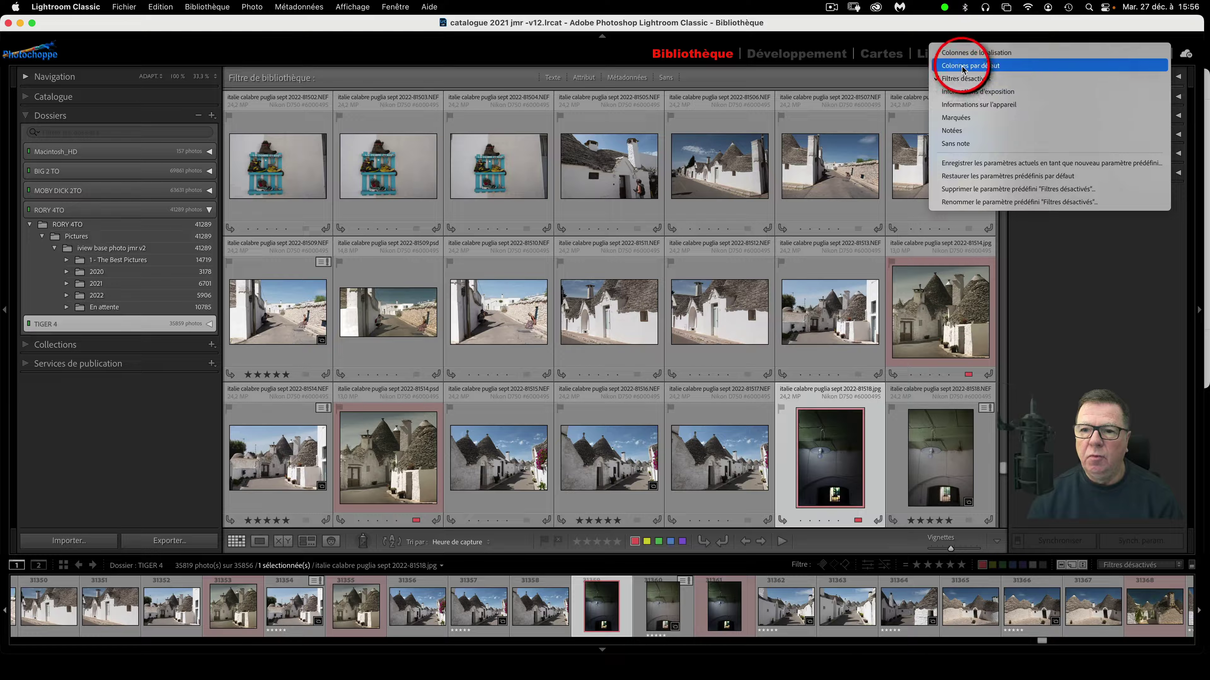
click(962, 66)
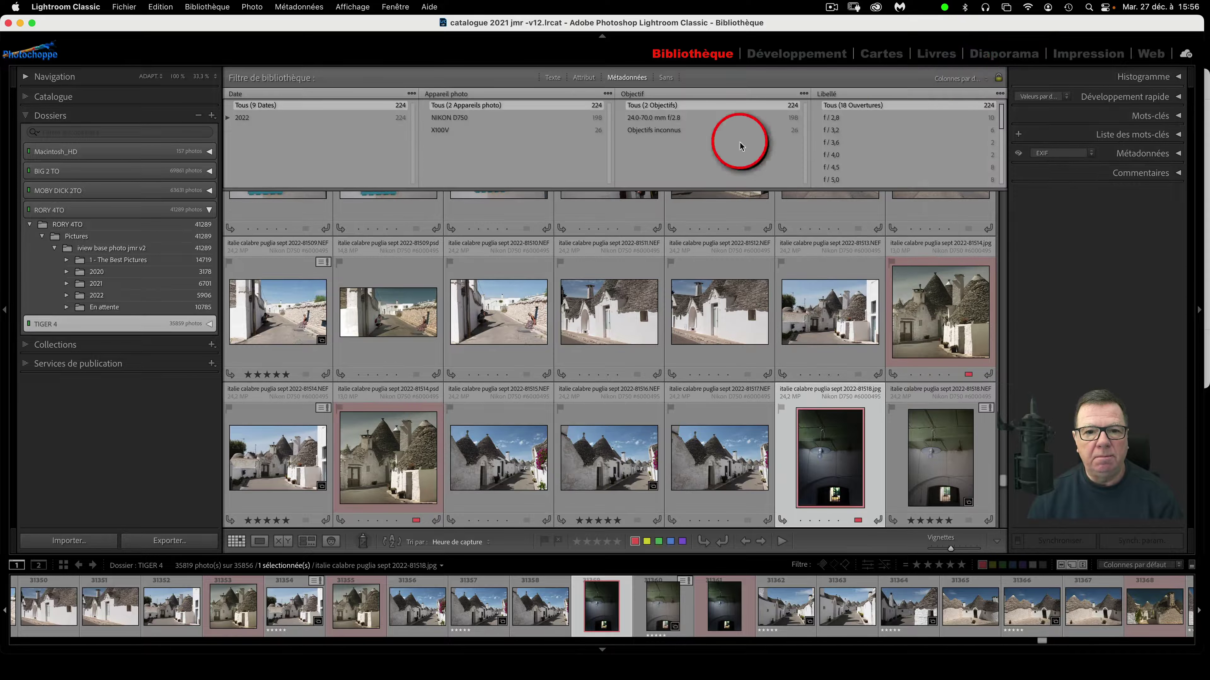
- Review the Libellé column's options and the list of filter presets, keeping Colonnes par défaut
click(1001, 94)
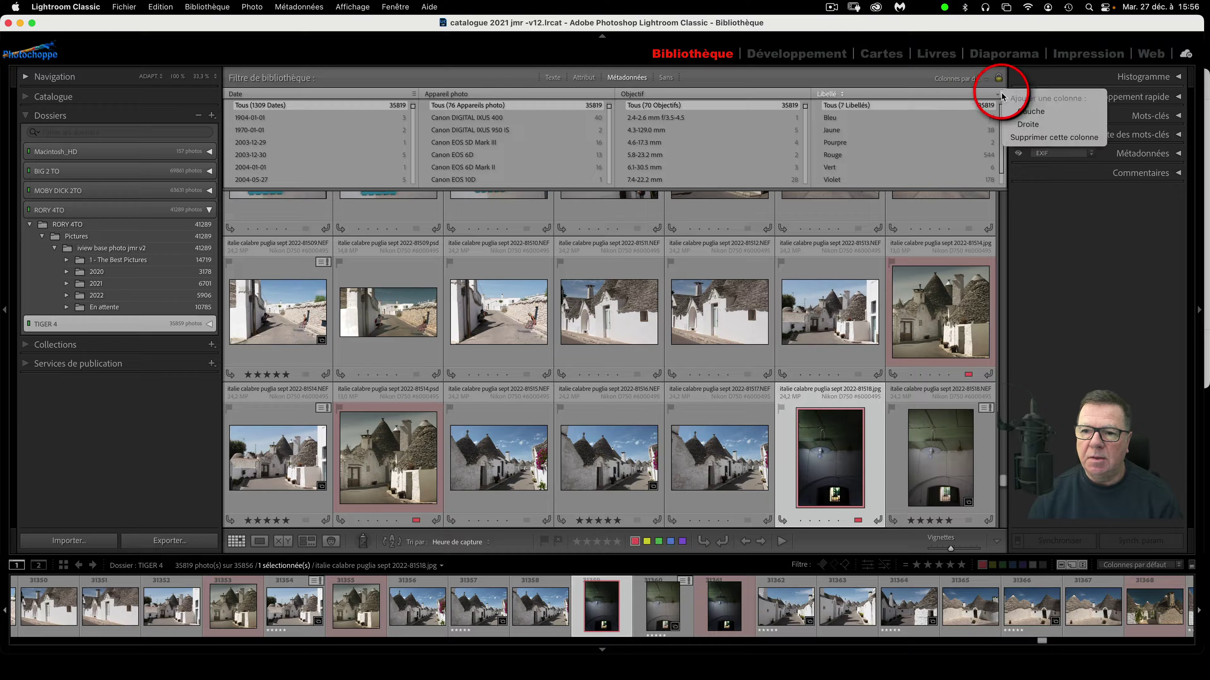
click(979, 82)
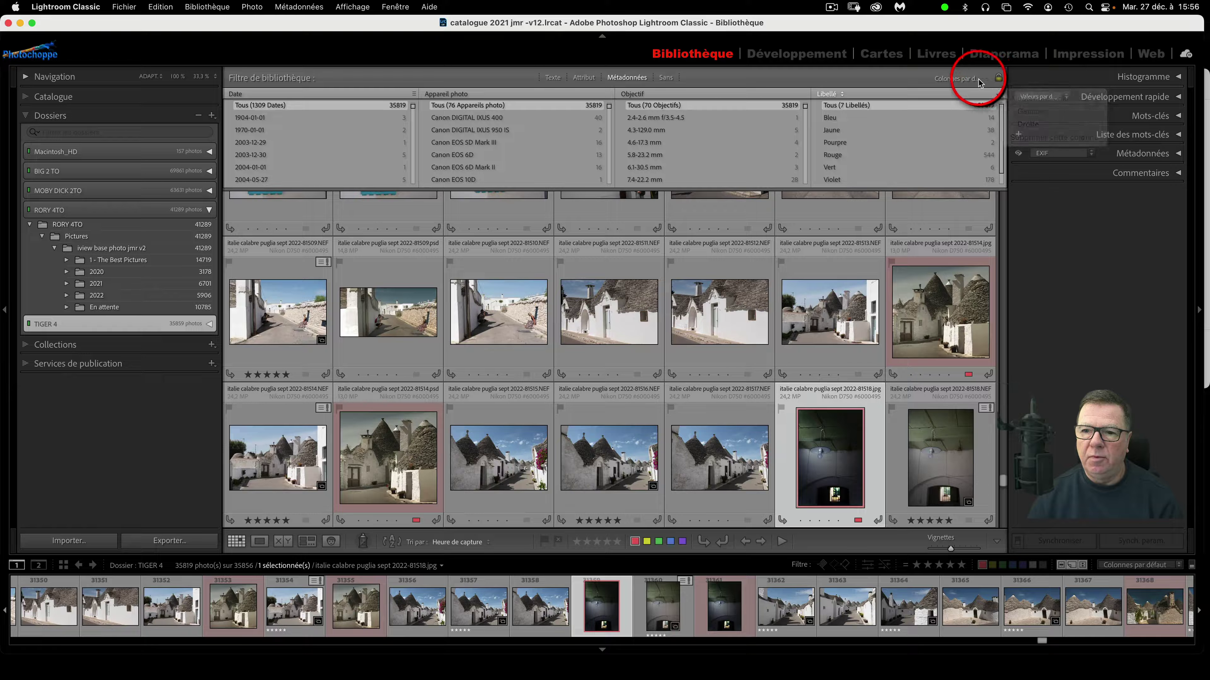
click(979, 82)
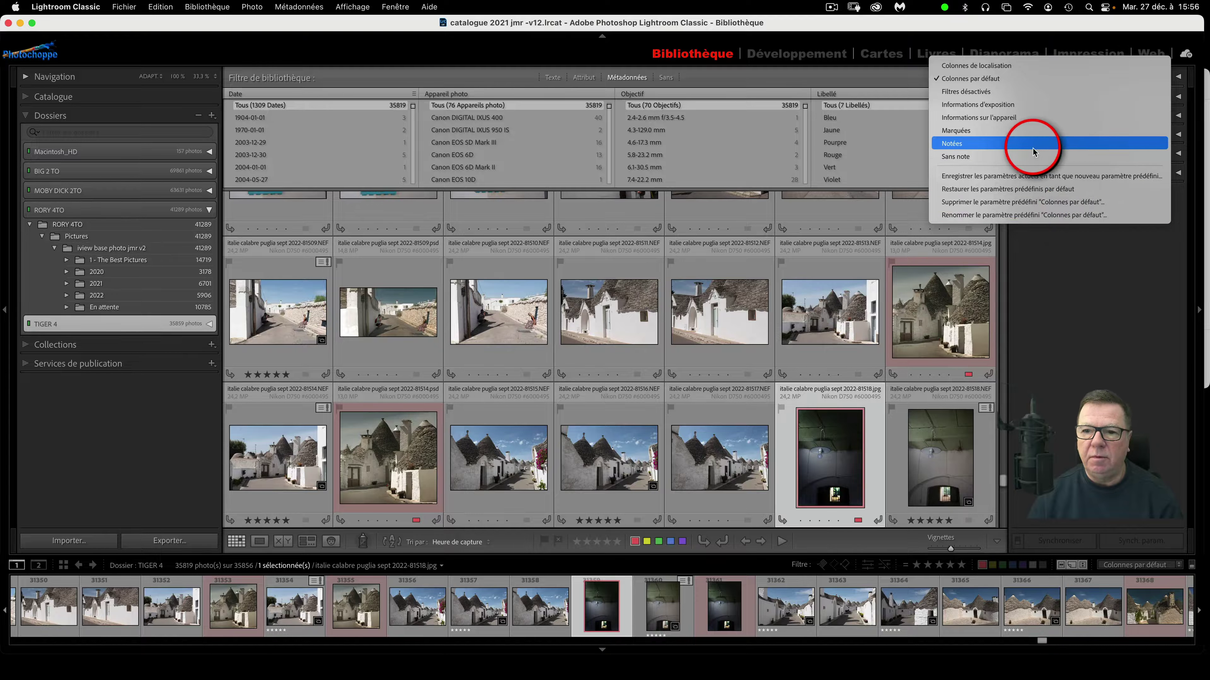
click(858, 94)
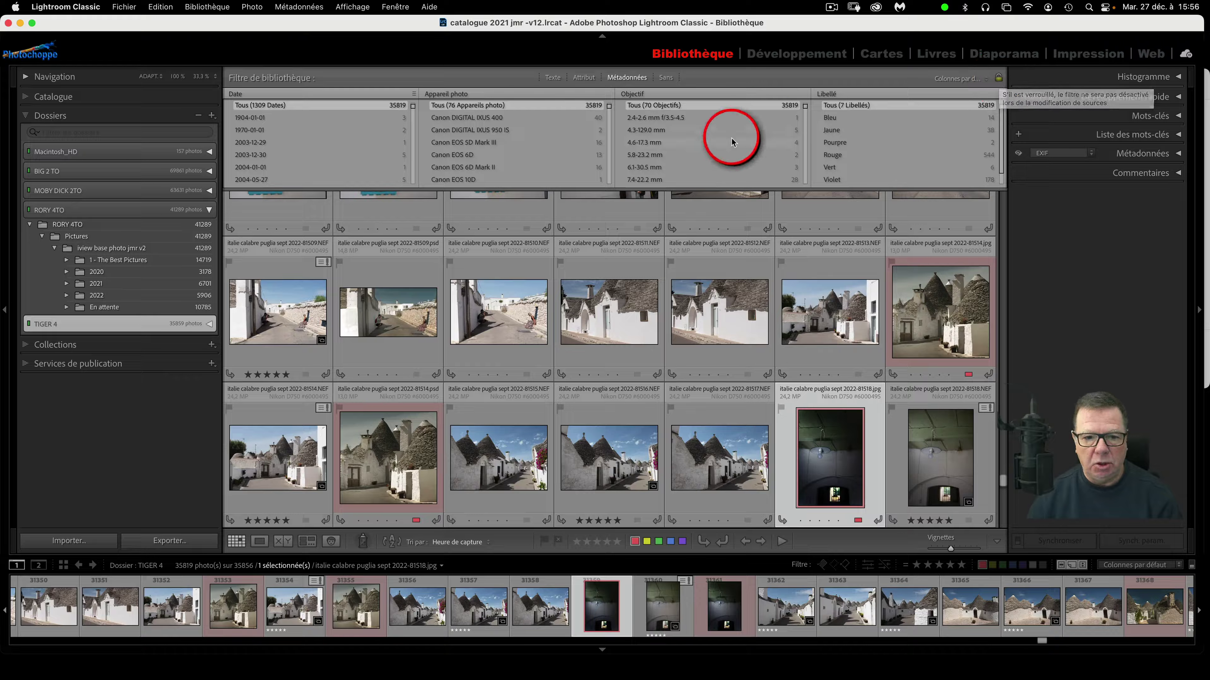
- Turn off the filters and flag the three photos from 81511.NEF through 81513.NEF as picks
click(629, 316)
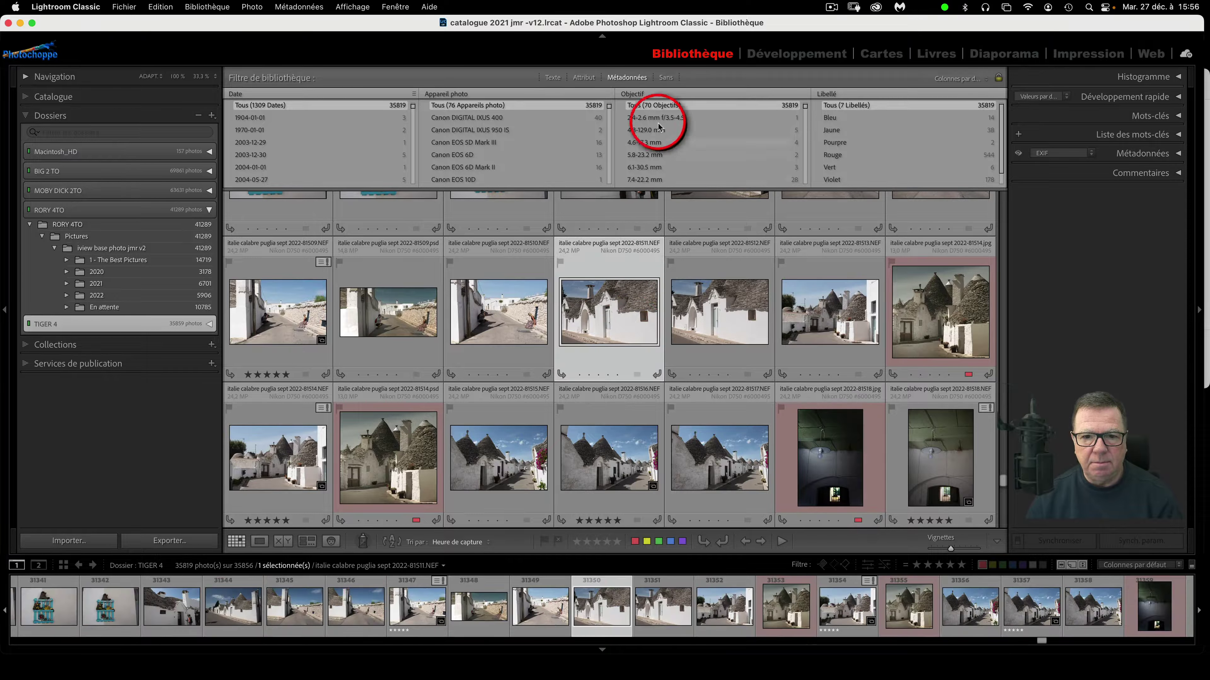
click(665, 78)
shift+click(830, 237)
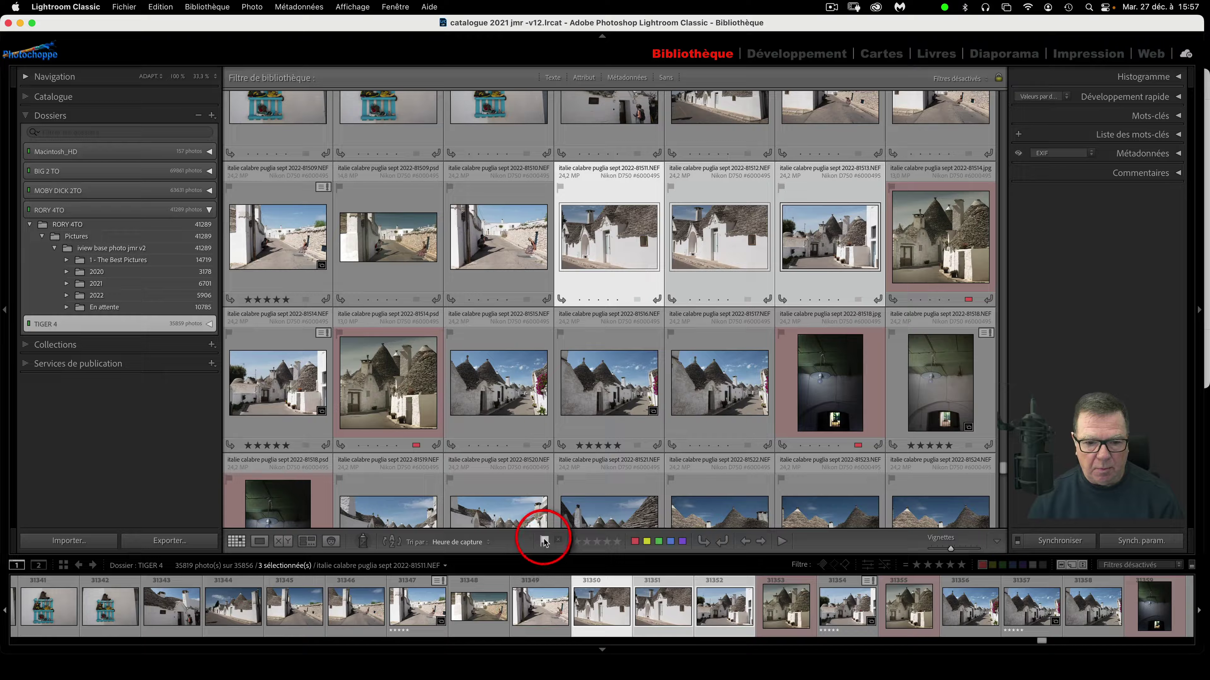
click(544, 541)
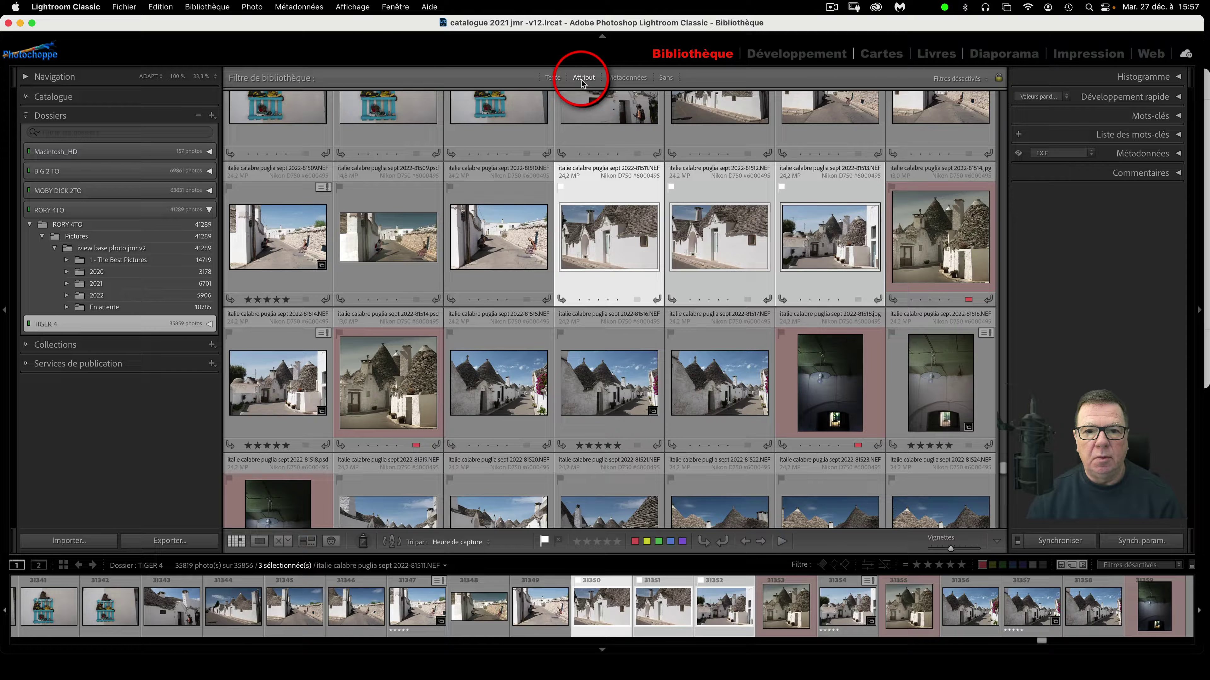
- Enable the Attribut filter and restrict the library to photos flagged as picks
click(584, 78)
click(603, 96)
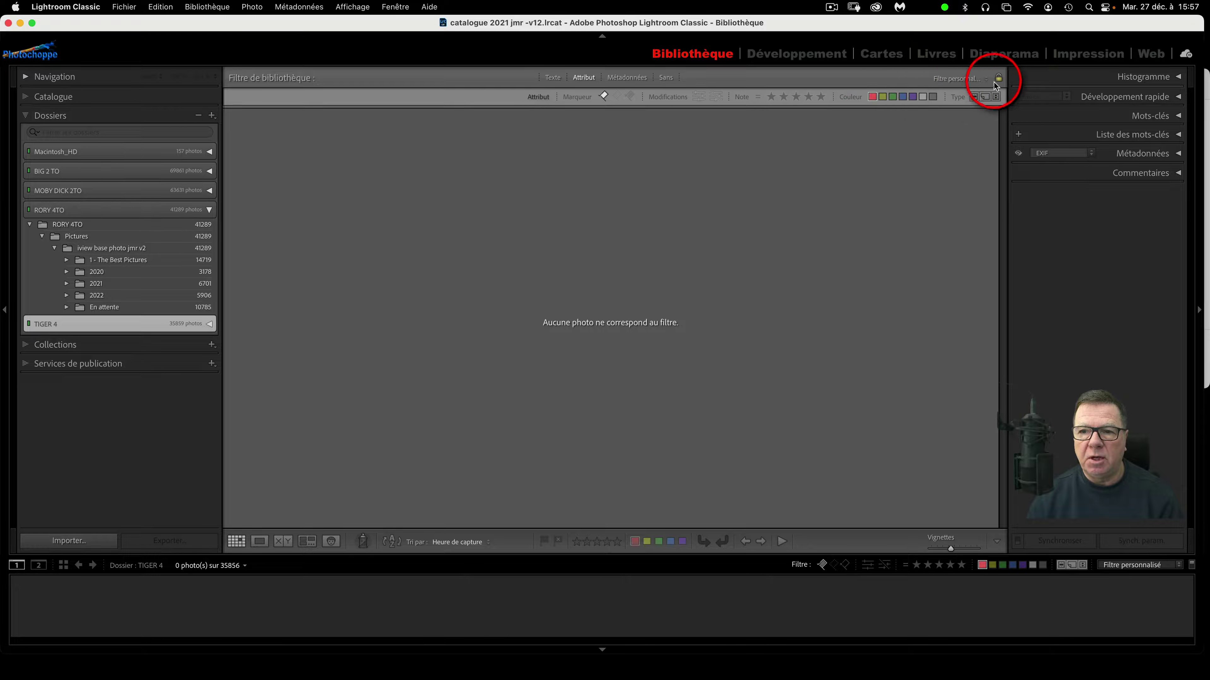
- Remove the red colour criterion and add a Texte filter for "italie calabre", keeping the restriction to picked photos
click(872, 99)
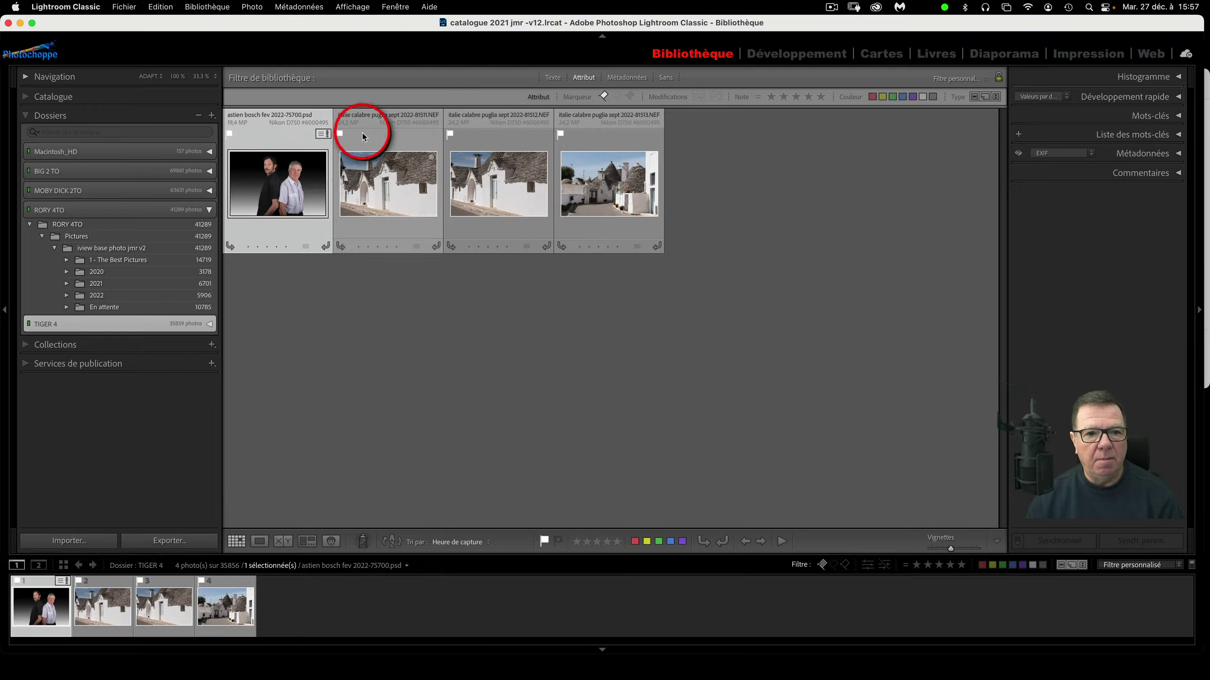
click(551, 78)
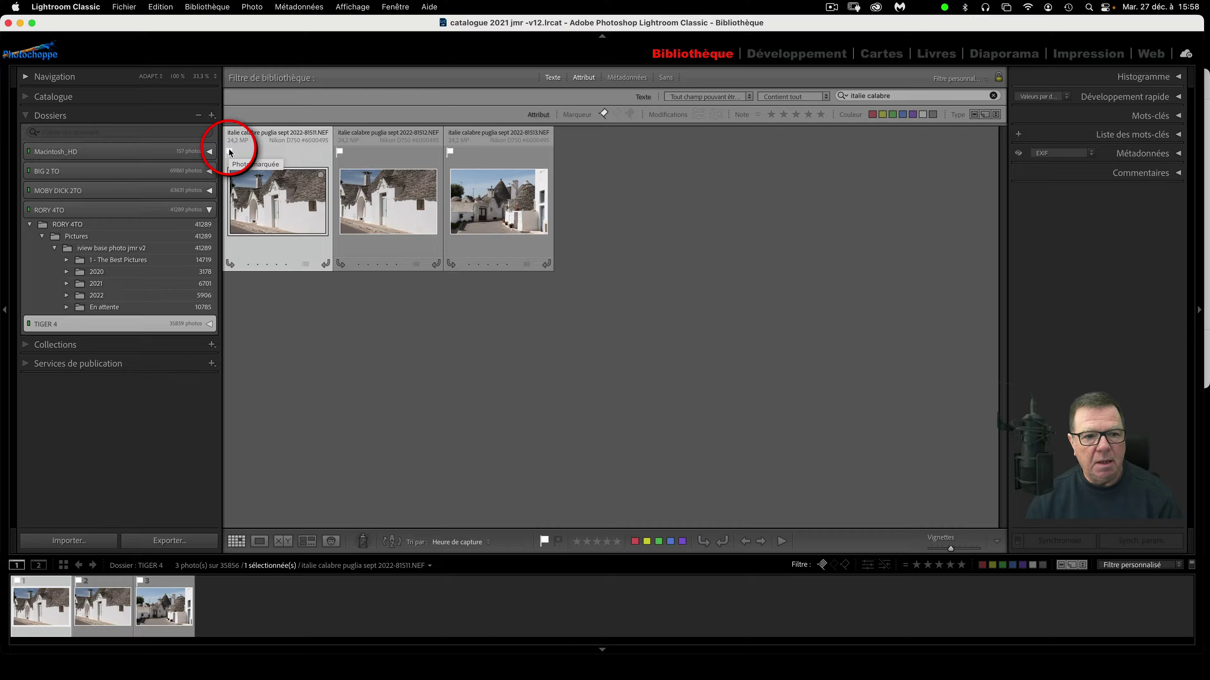
- Remove the pick flags from the three Italian photos 81511.NEF through 81513.NEF and turn off all library filters
shift+click(496, 158)
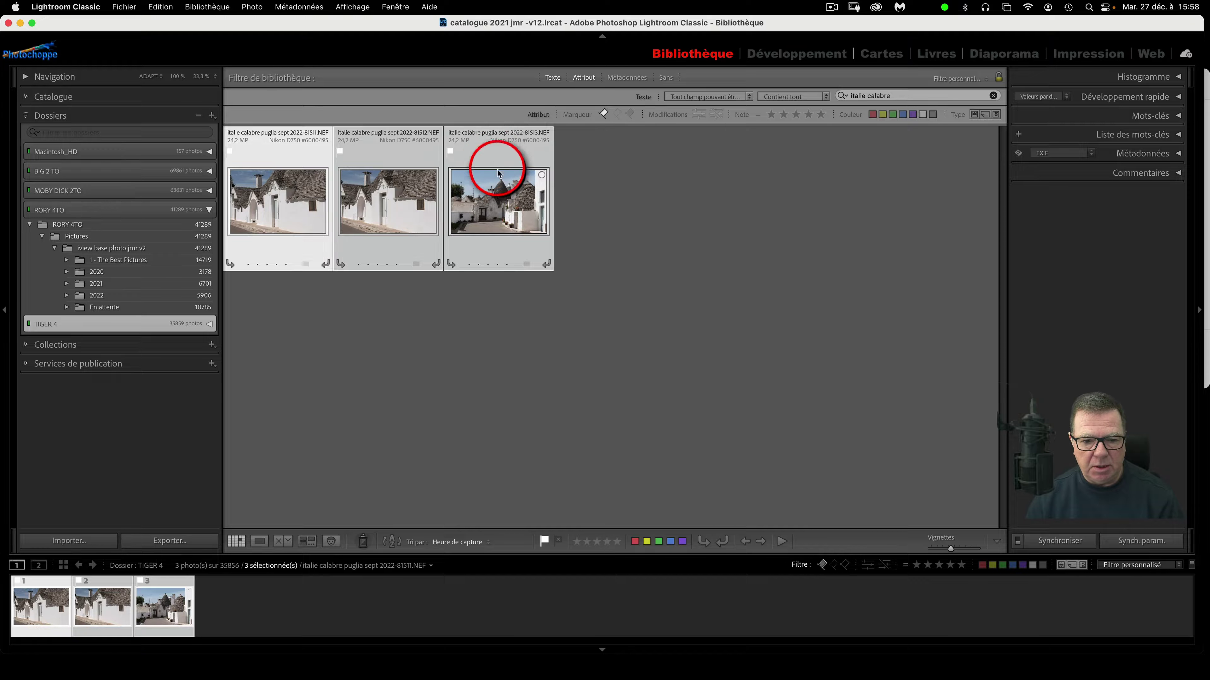
click(545, 542)
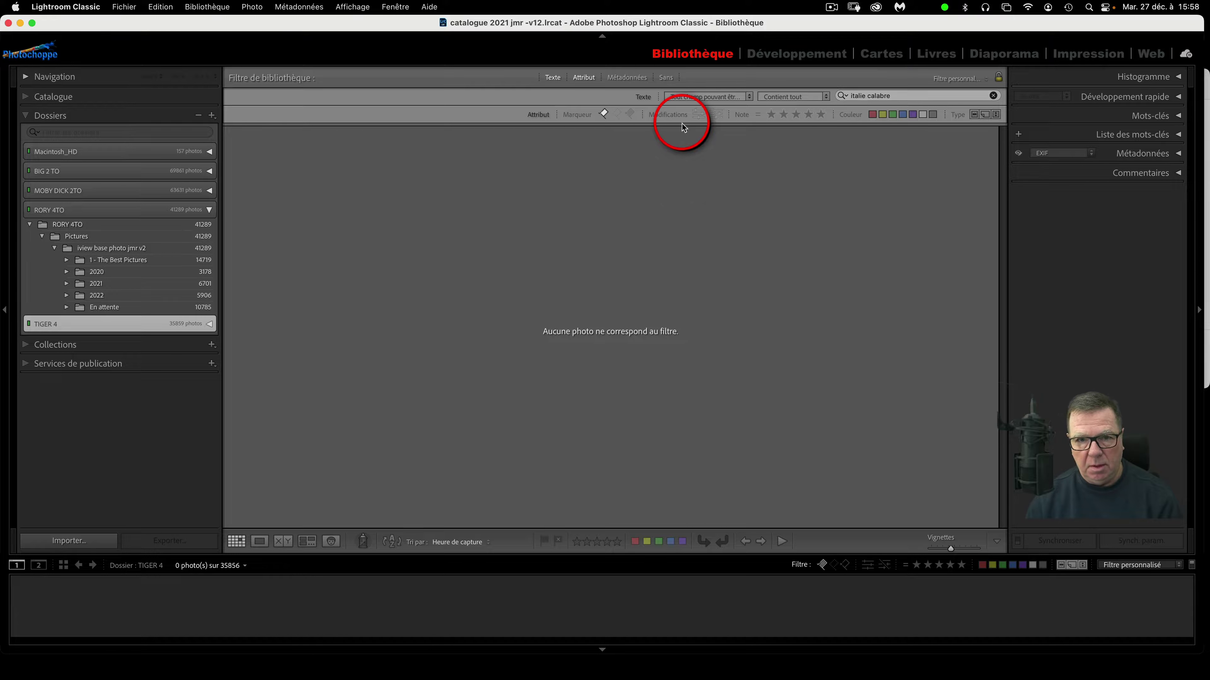
click(667, 78)
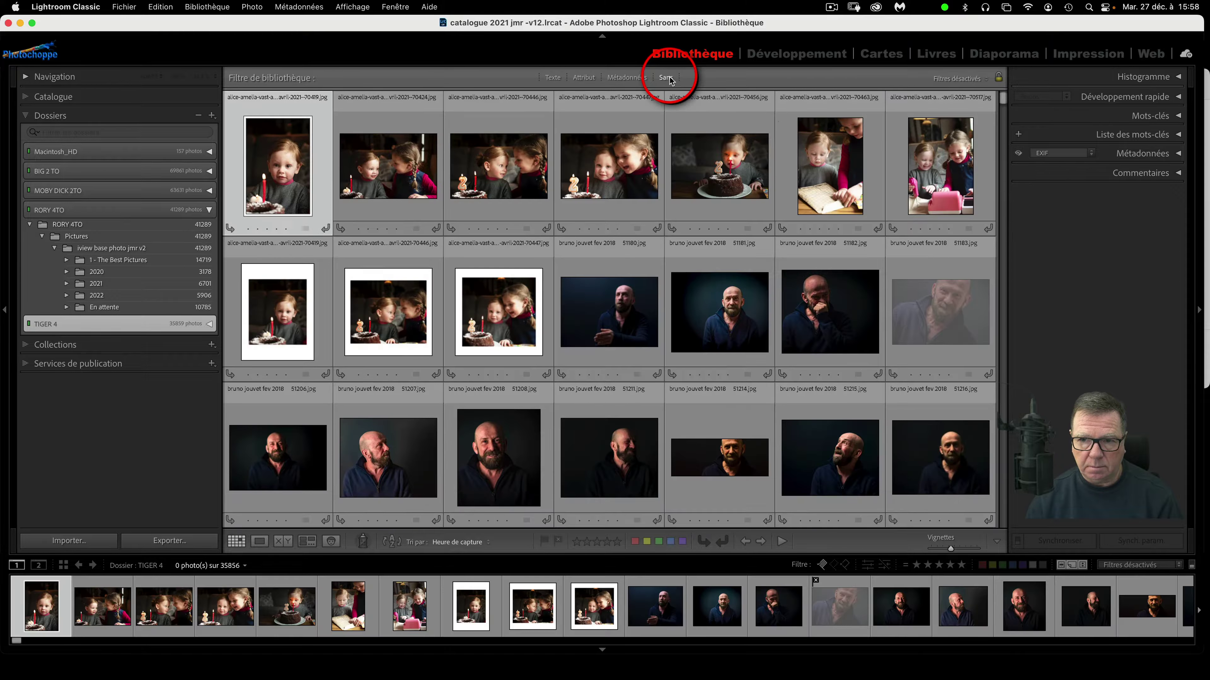
- Rate the five portraits from 51207.jpg through 51215.jpg five stars
scroll(609, 305, down, 3)
click(388, 306)
shift+click(609, 306)
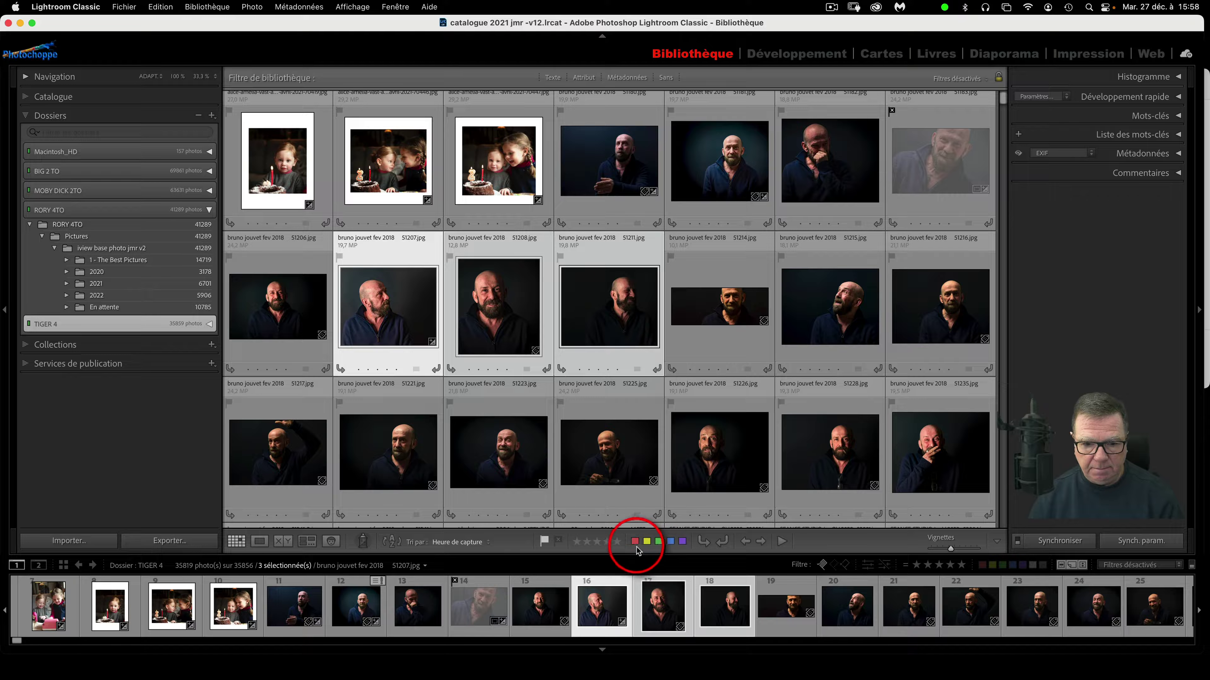
click(617, 542)
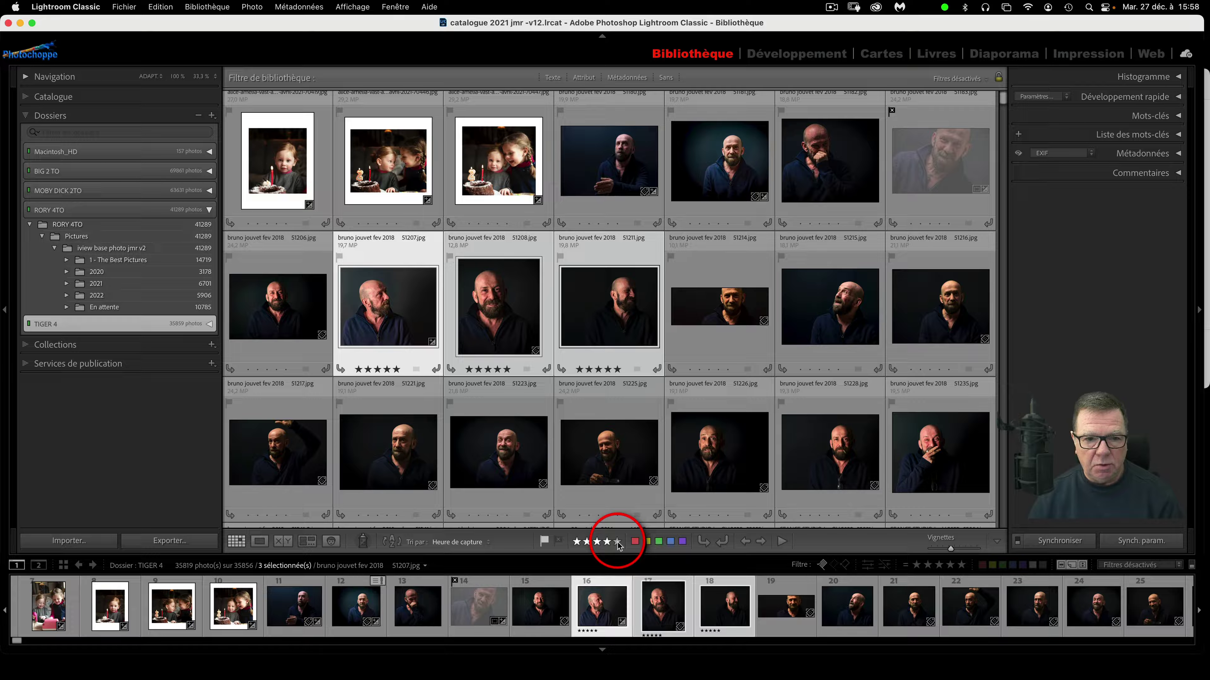
click(727, 369)
click(839, 369)
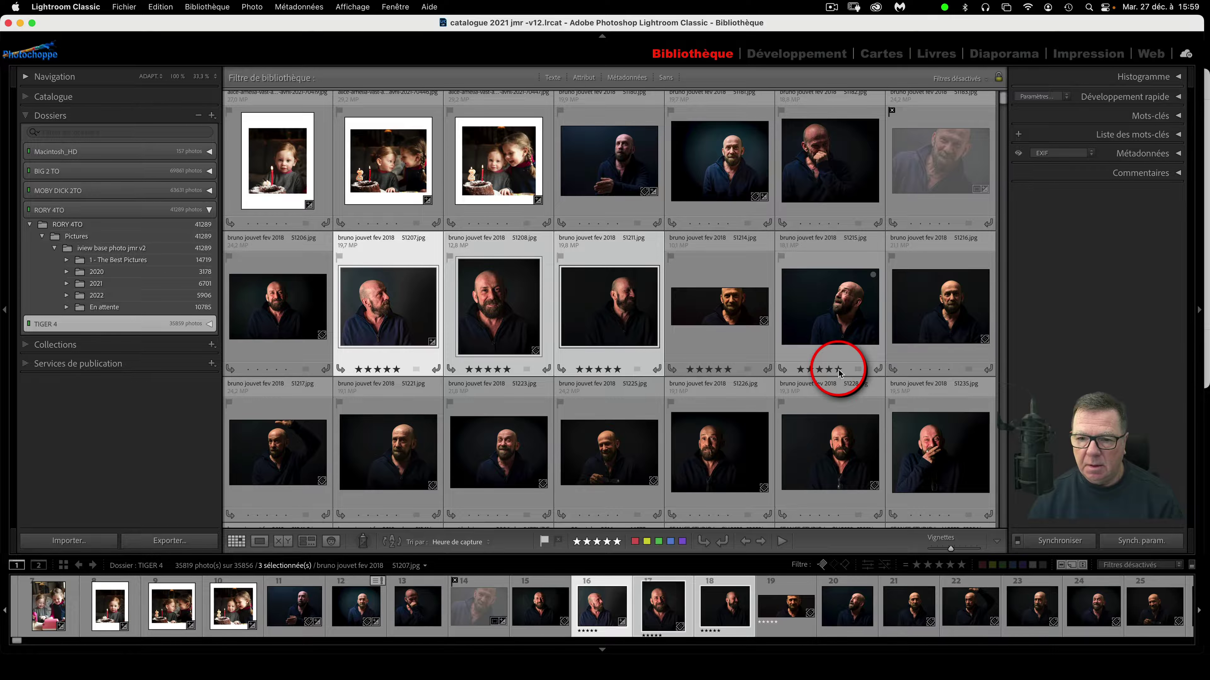
- Clear the star ratings from the five portraits 51207.jpg through 51215.jpg
click(838, 370)
click(728, 369)
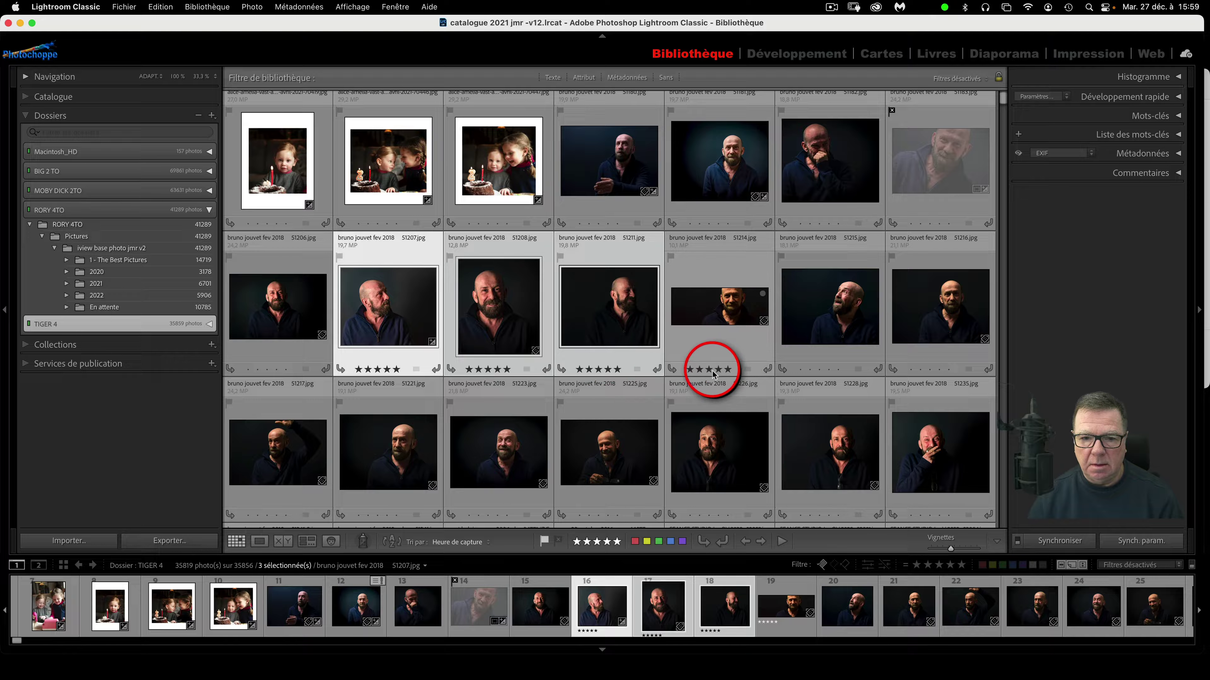
click(616, 370)
click(506, 370)
click(395, 370)
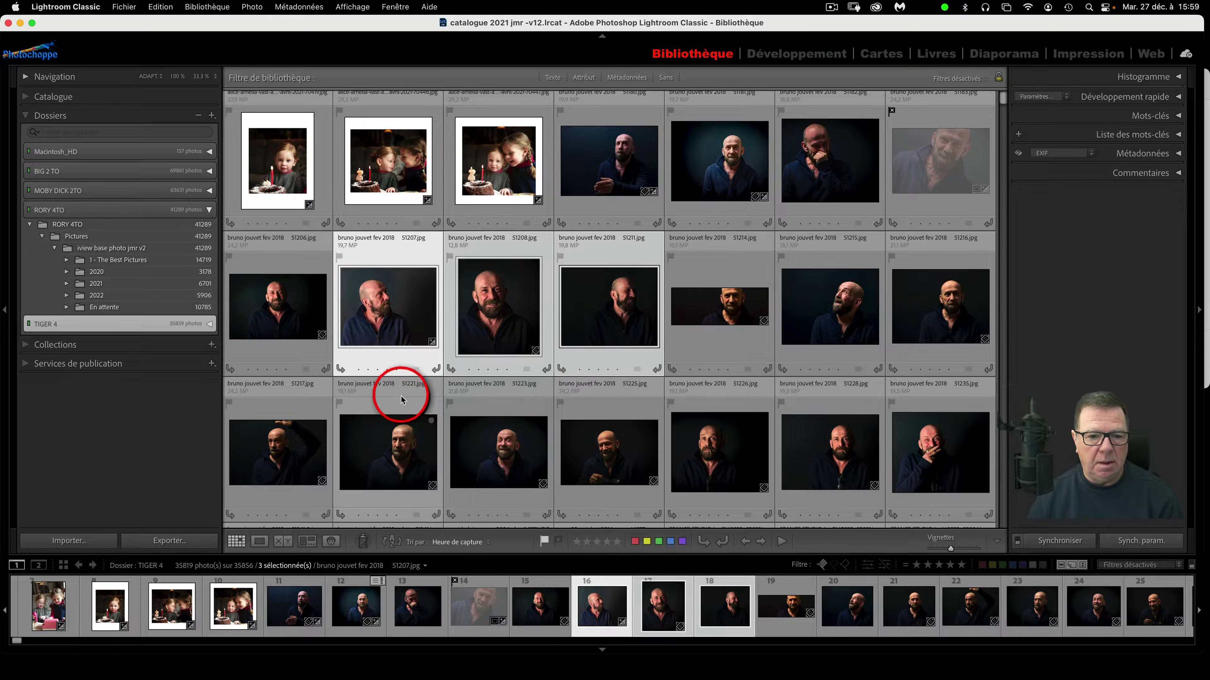
- Activate the Painter tool and set it to paint the Marqueur attribute with the Marquée value
click(697, 349)
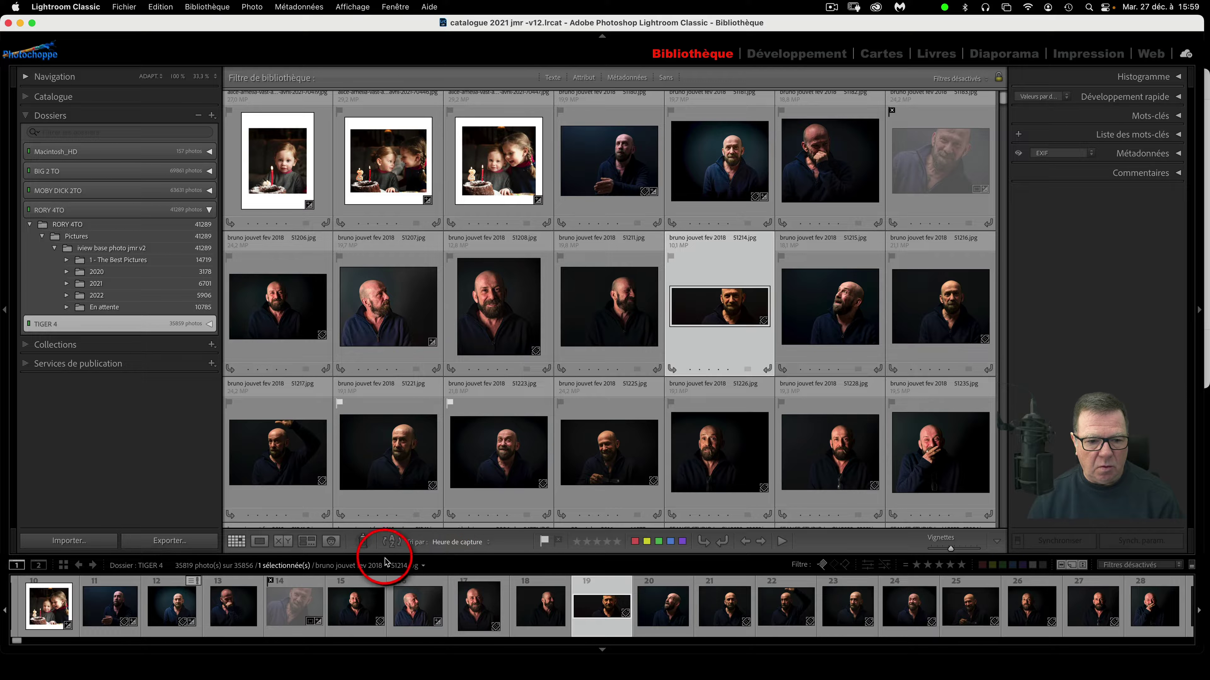
click(363, 542)
click(437, 542)
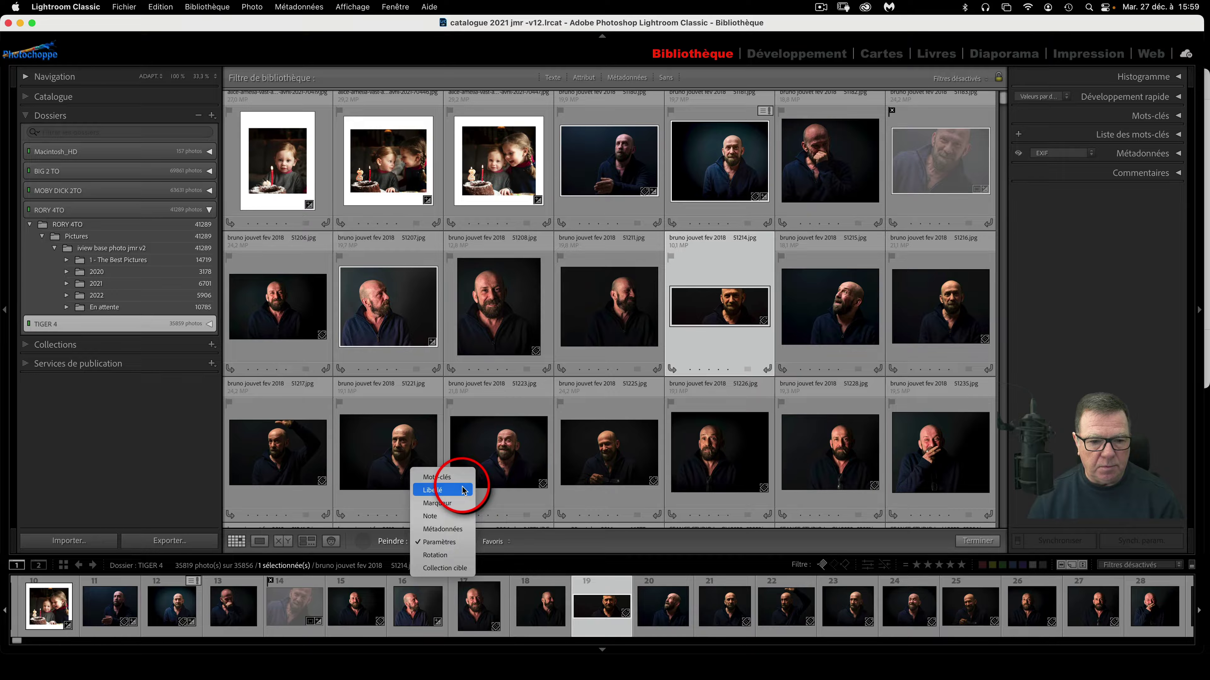
click(452, 503)
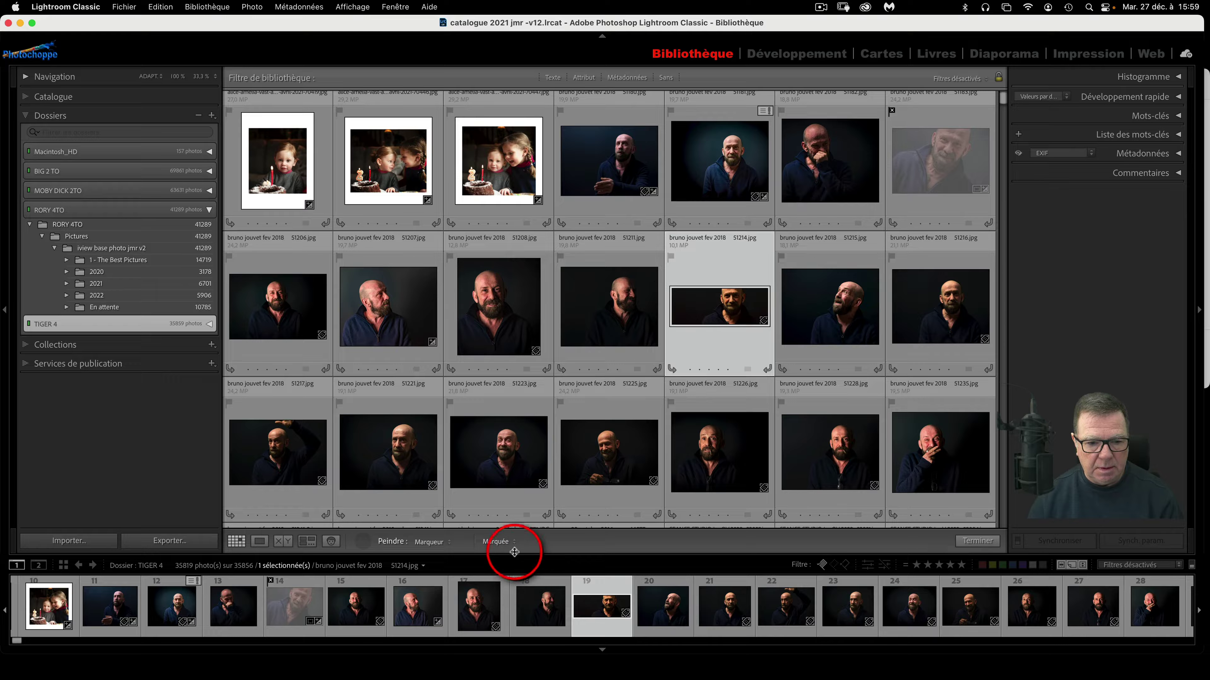
click(515, 542)
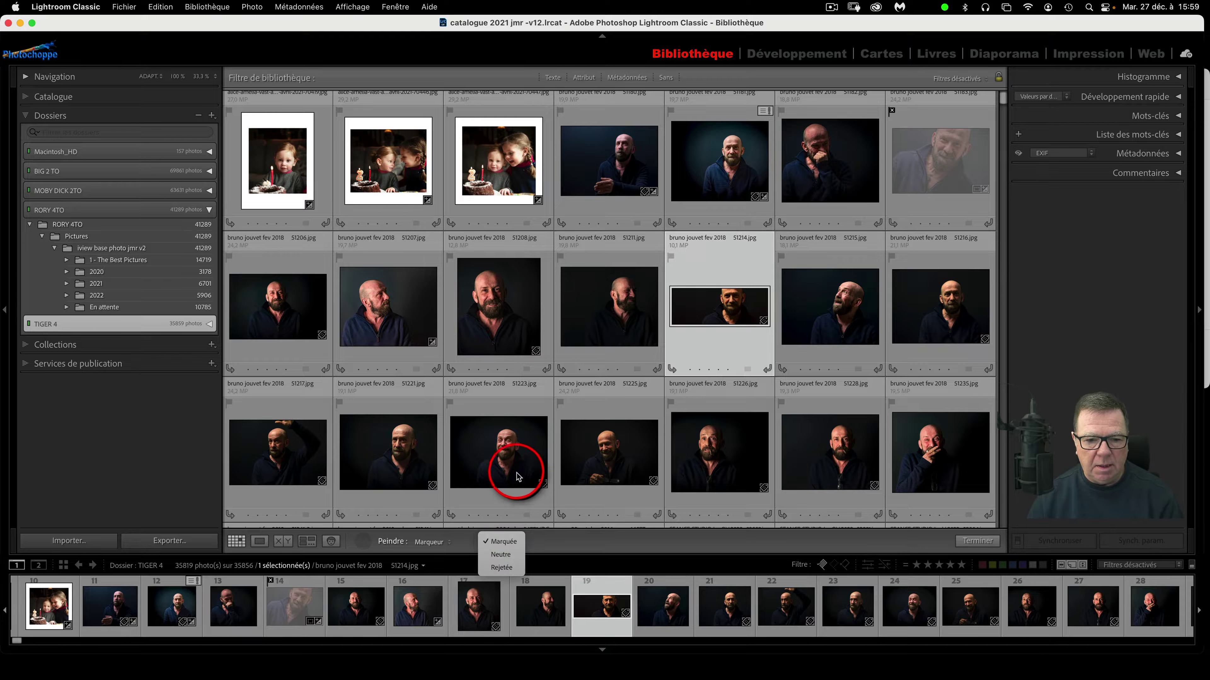
click(538, 532)
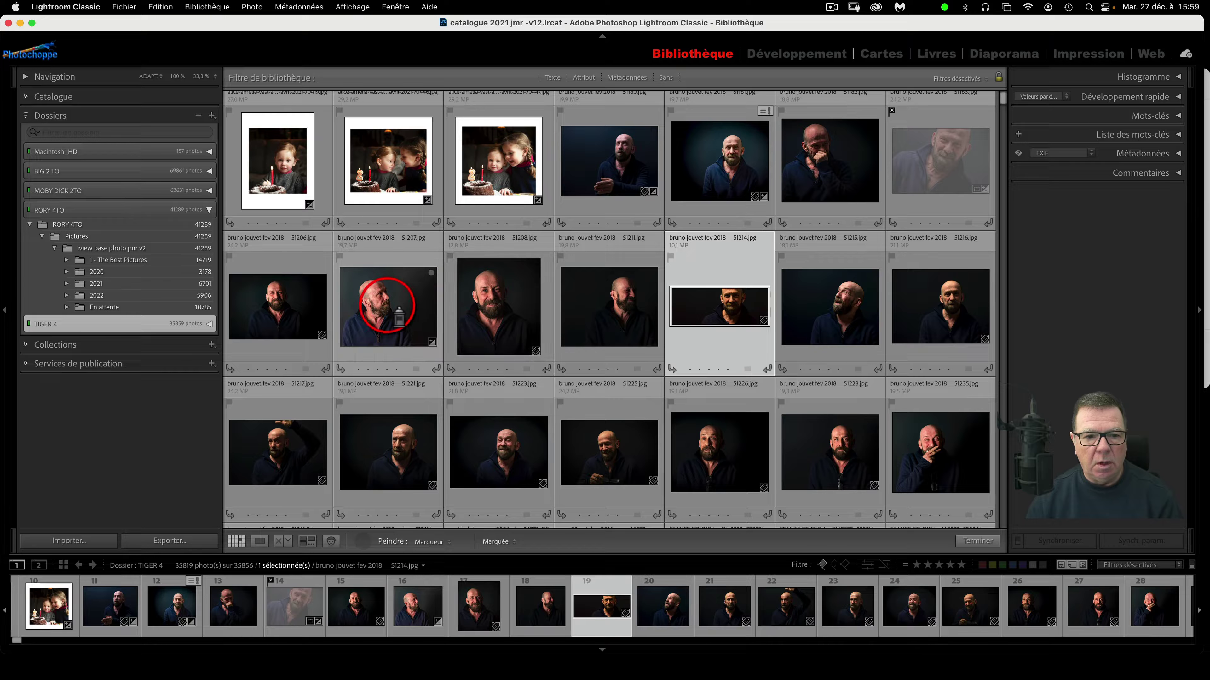
- Paint the Marquée flag onto the five portraits 51207.jpg through 51215.jpg
click(392, 291)
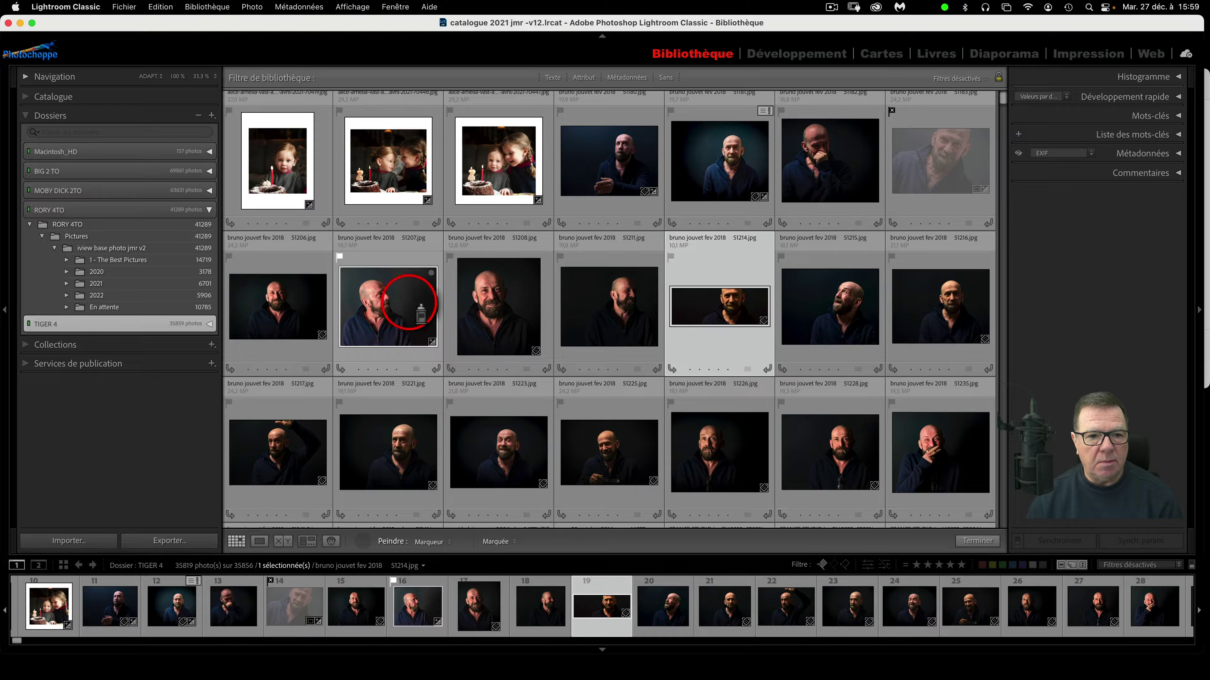
click(476, 303)
click(574, 300)
click(736, 300)
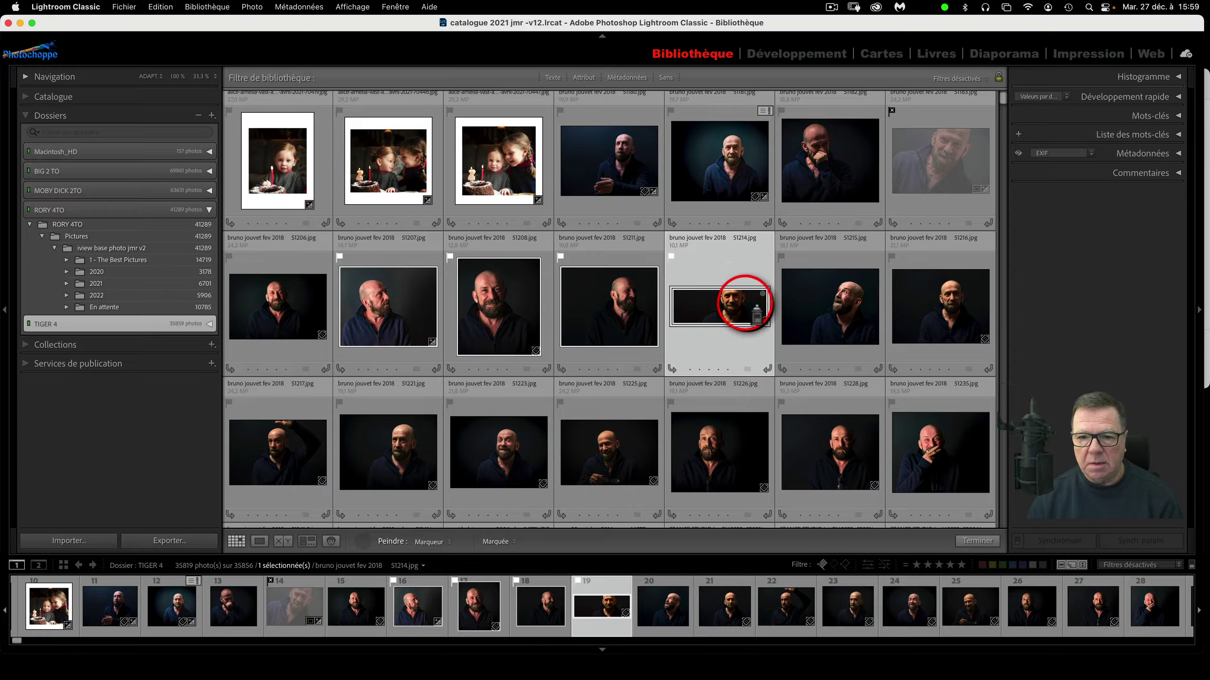
click(803, 316)
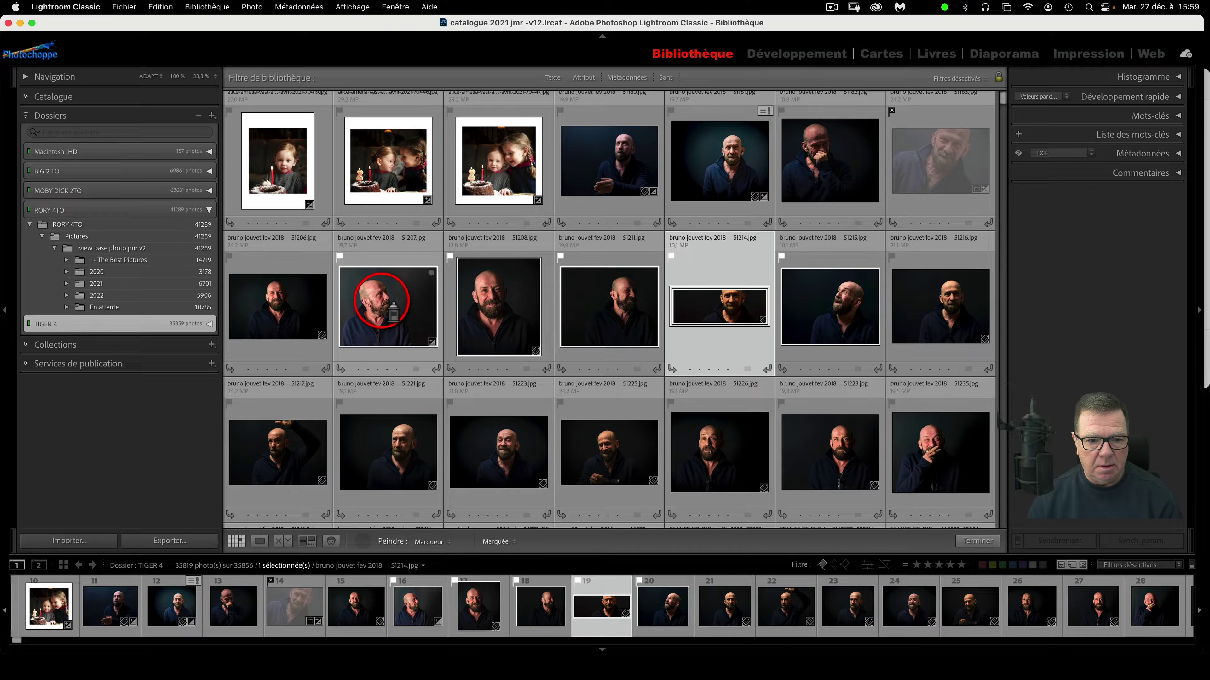
- Set the painted flag to Neutre and paint it over the five portraits from 51207.jpg through 51215.jpg
click(497, 541)
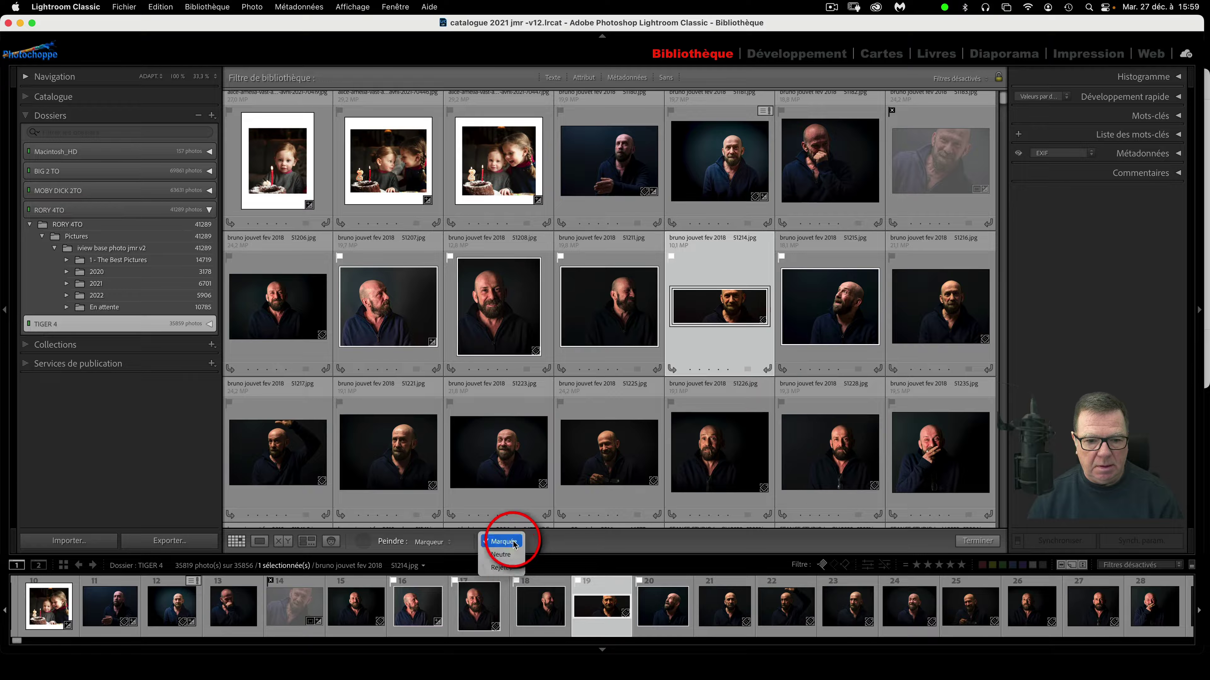
click(500, 567)
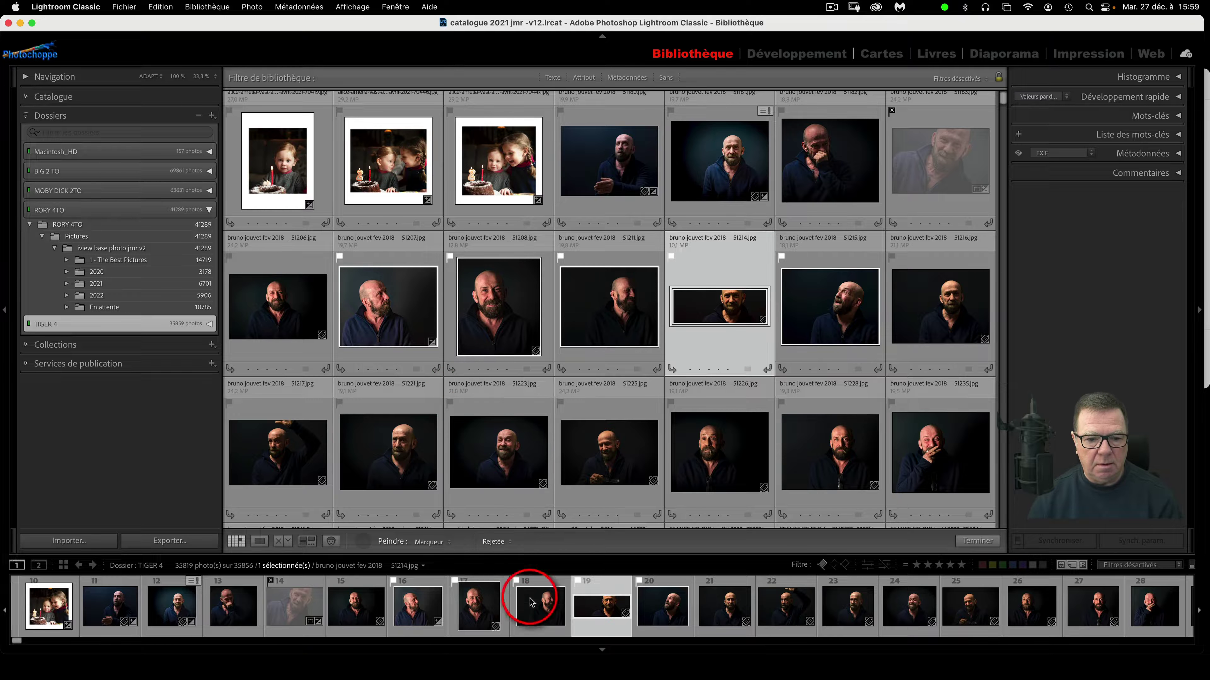
click(495, 541)
click(500, 528)
drag(388, 305, 830, 305)
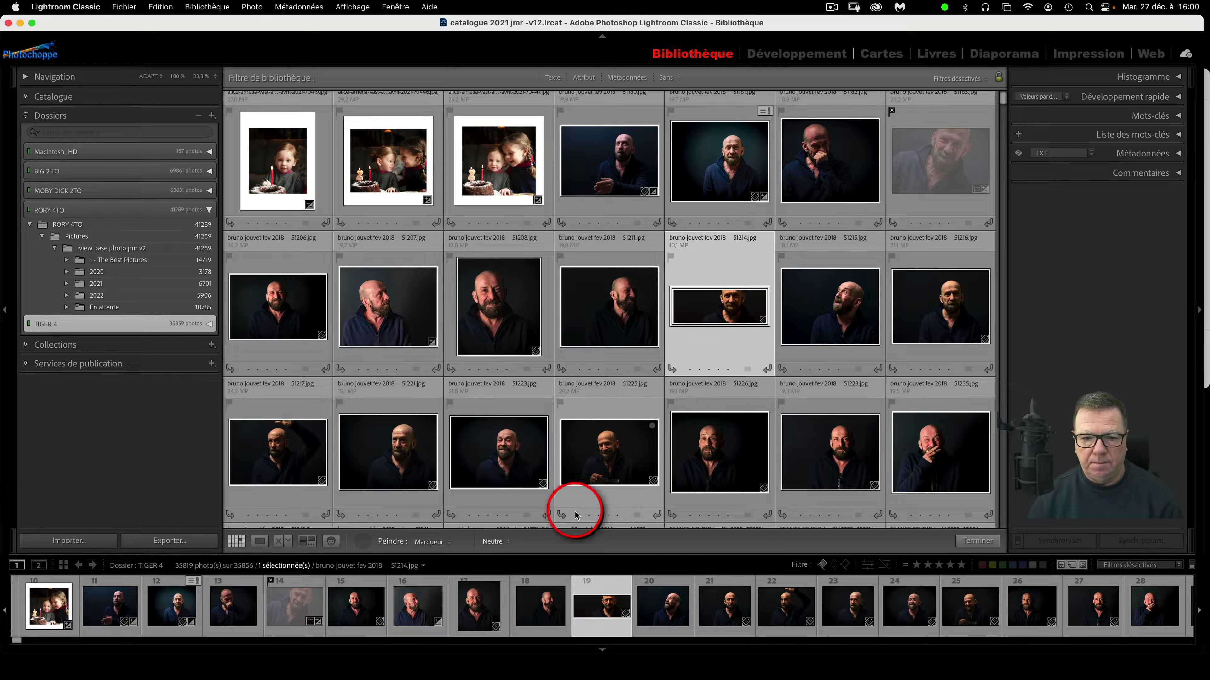
- Set the painted flag to Rejetée and apply it to the portraits 51207.jpg through 51215.jpg
click(498, 542)
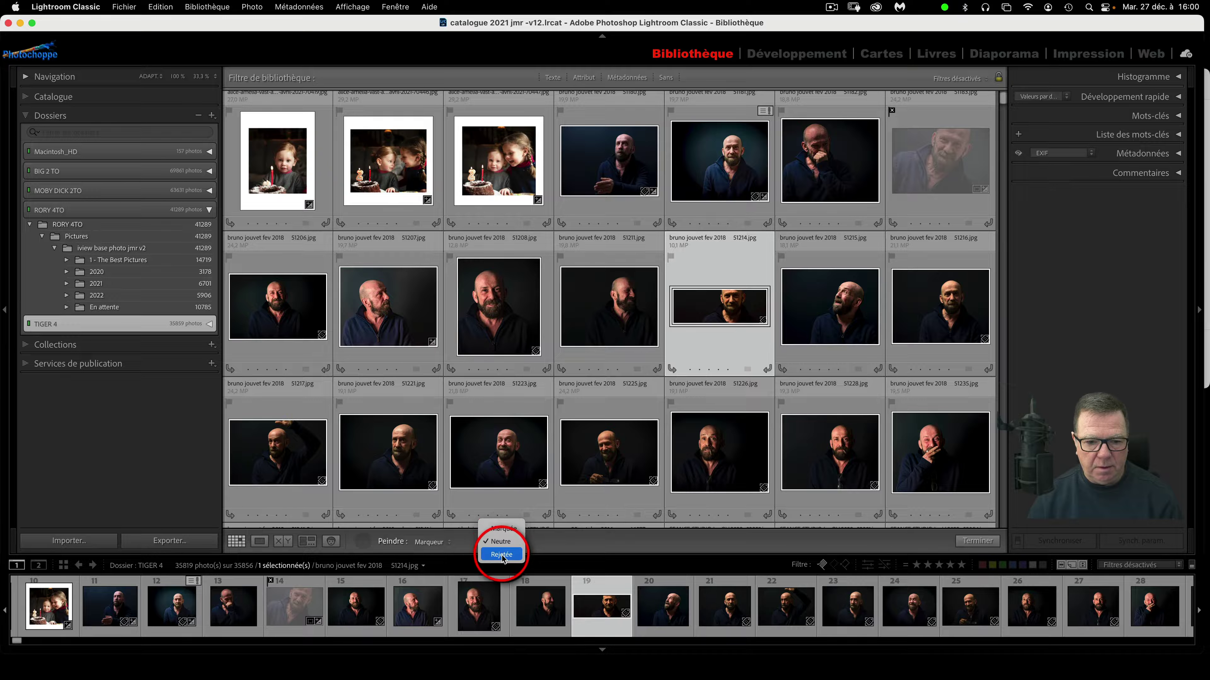
click(502, 555)
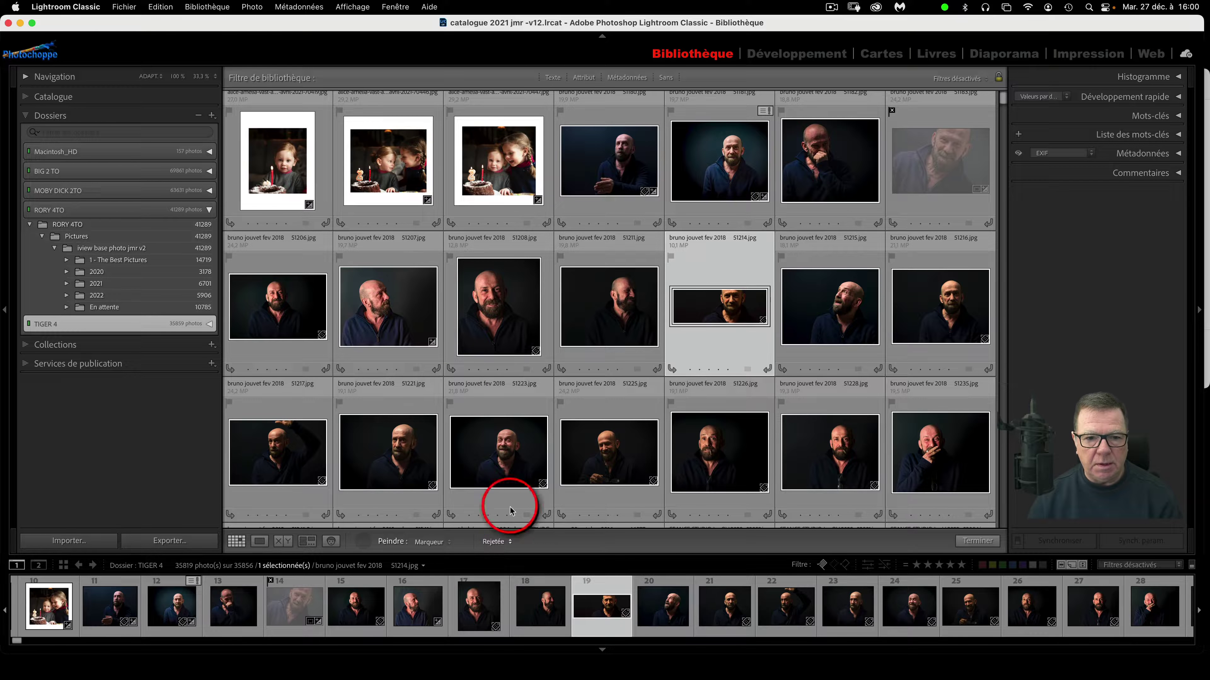
click(400, 309)
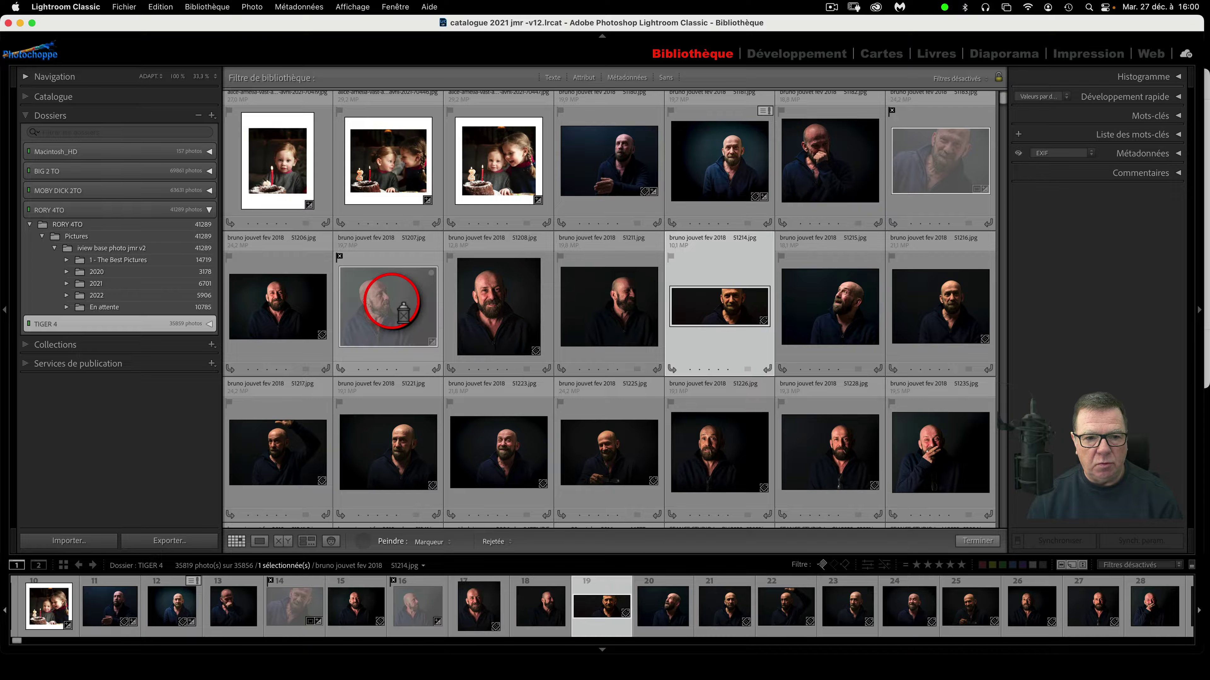
click(504, 312)
click(599, 317)
click(676, 329)
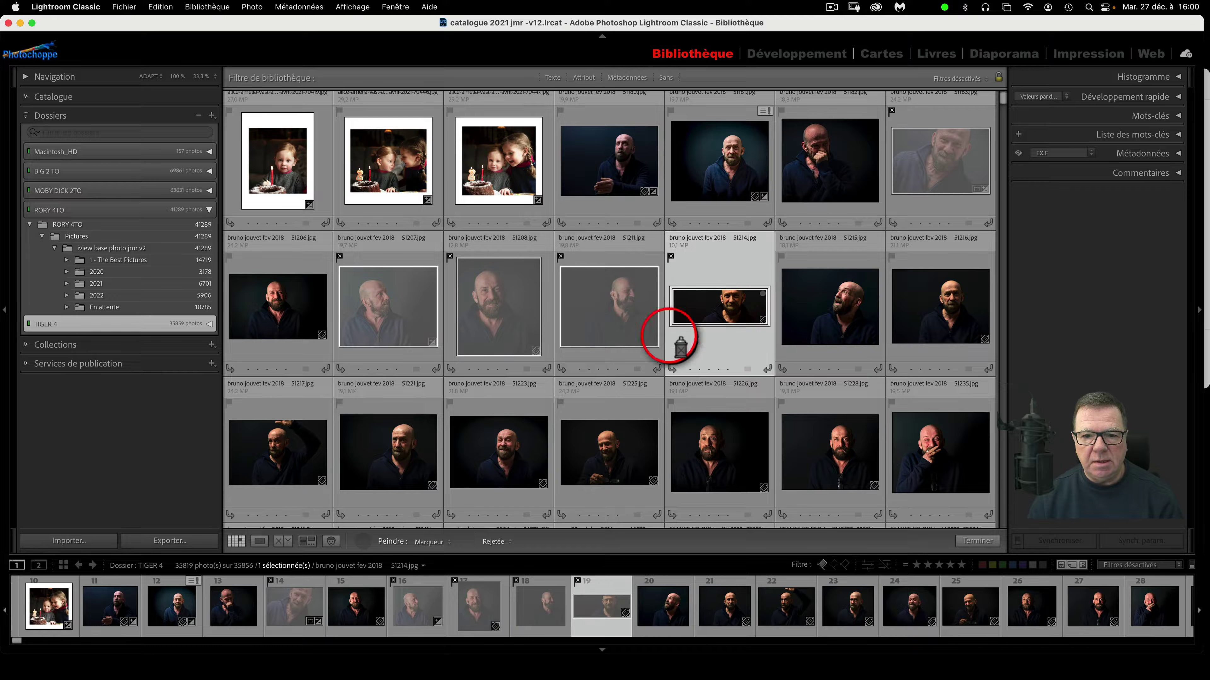
click(836, 325)
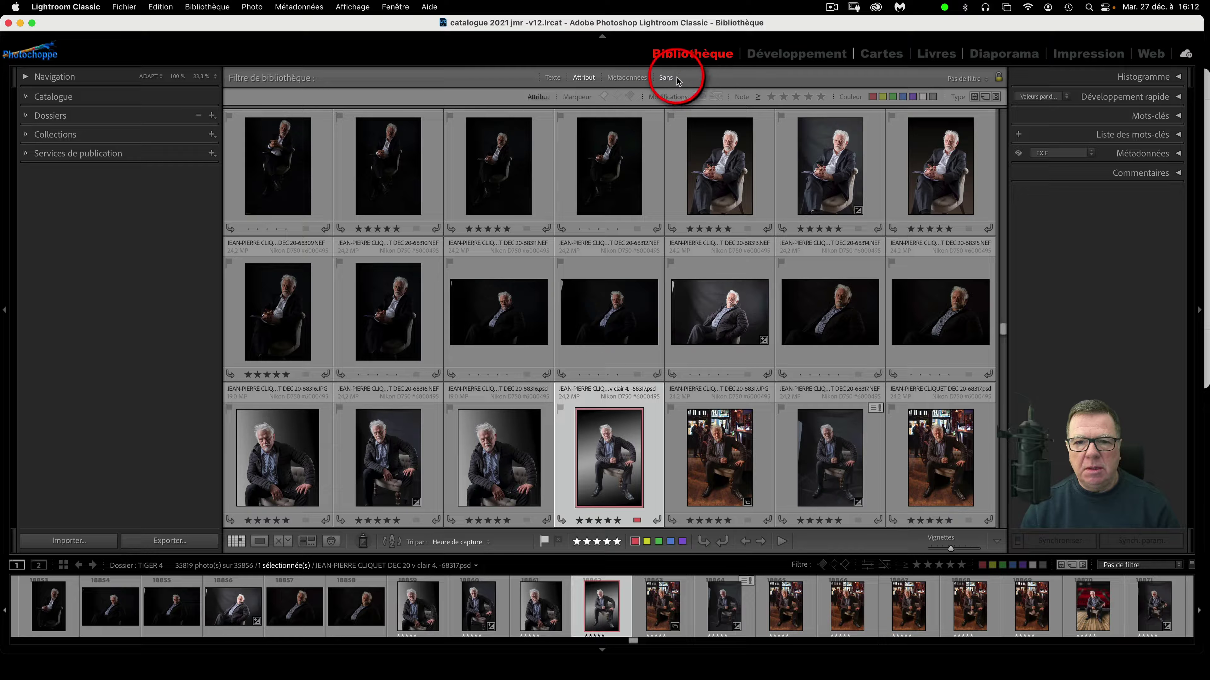
- Turn off all library filters and open the selected red-labelled portrait 68317.psd in the Développement module
click(666, 78)
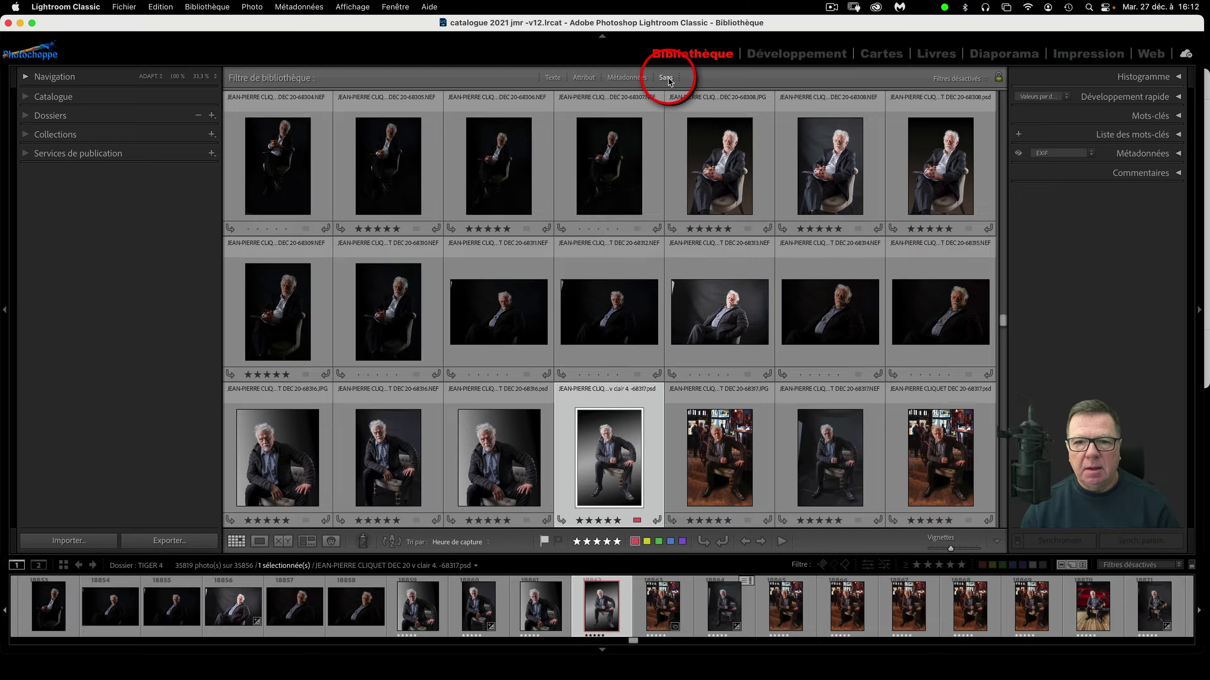
key(j)
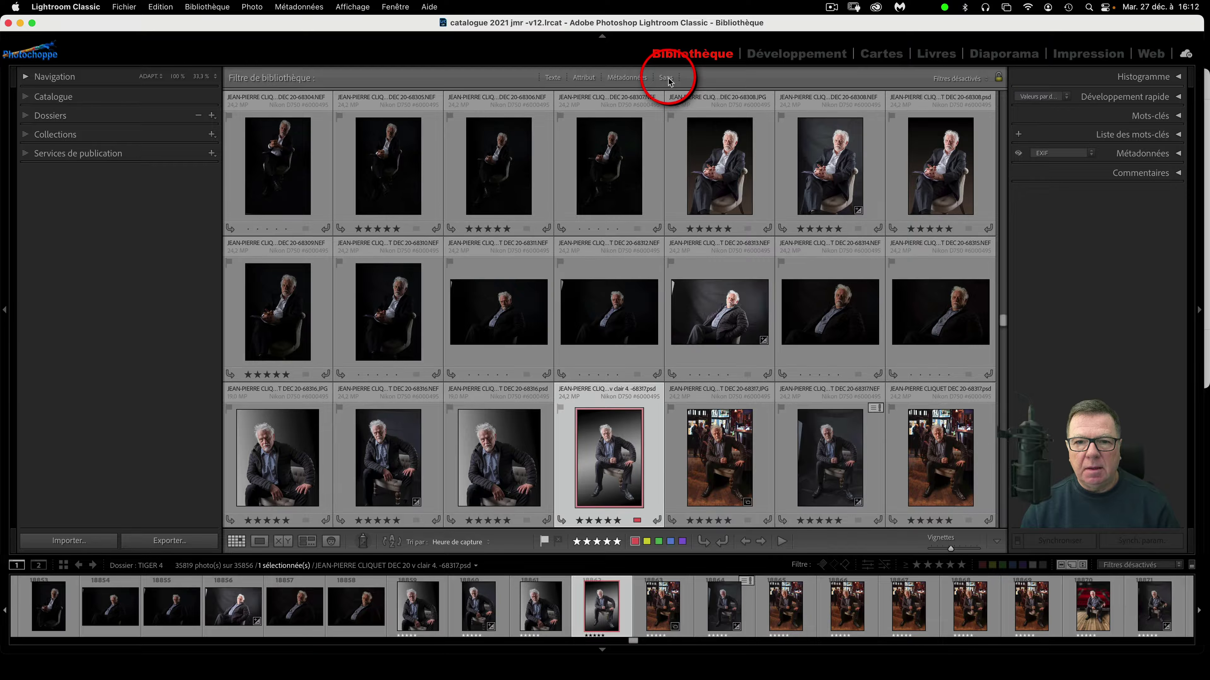
click(778, 57)
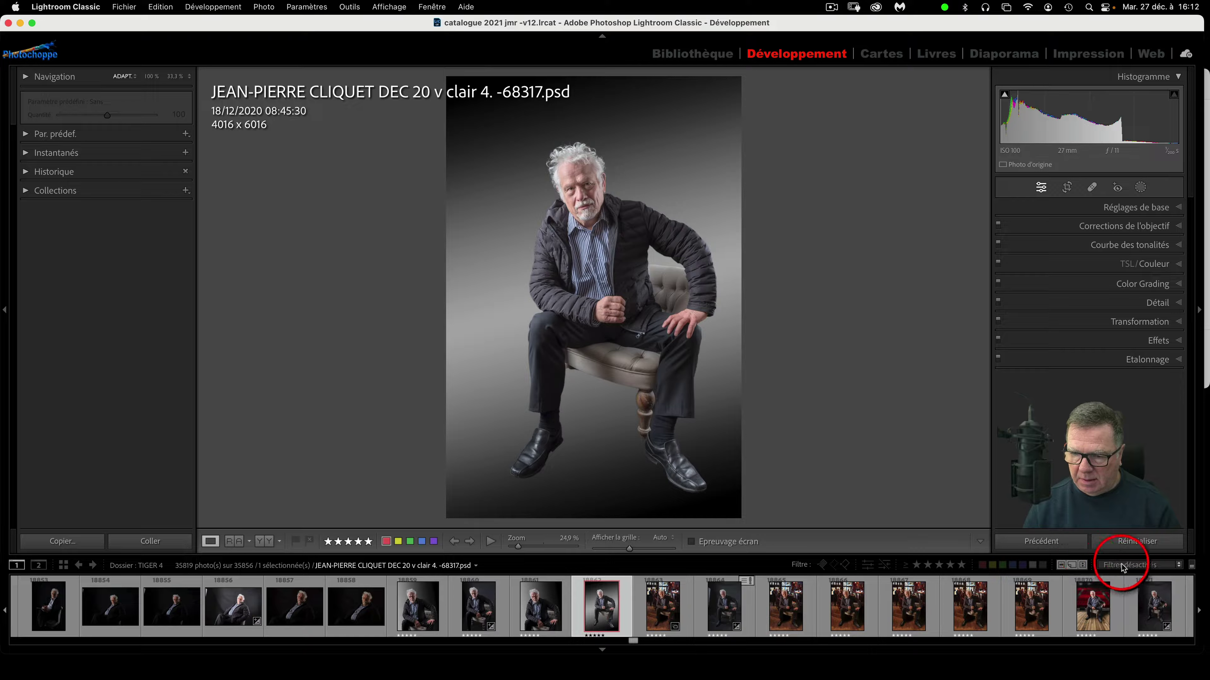
- Enable the filmstrip filters, review the preset list keeping Pas de filtre, and toggle filtering off and back on
click(982, 566)
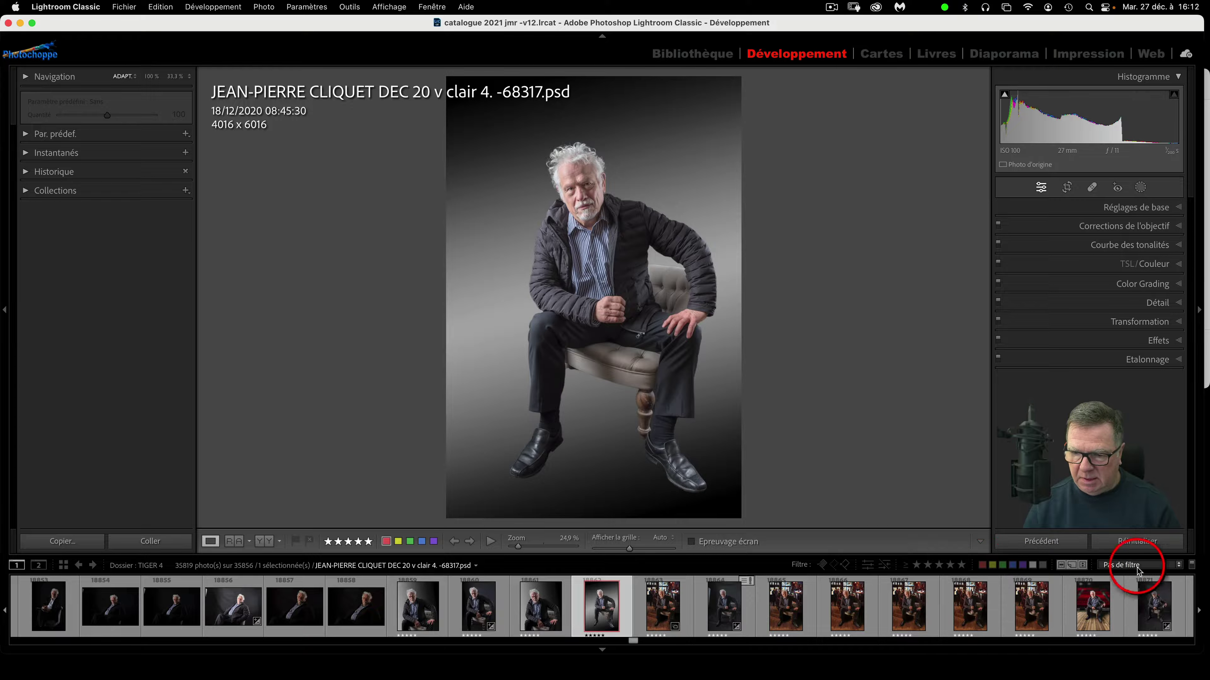
click(1178, 565)
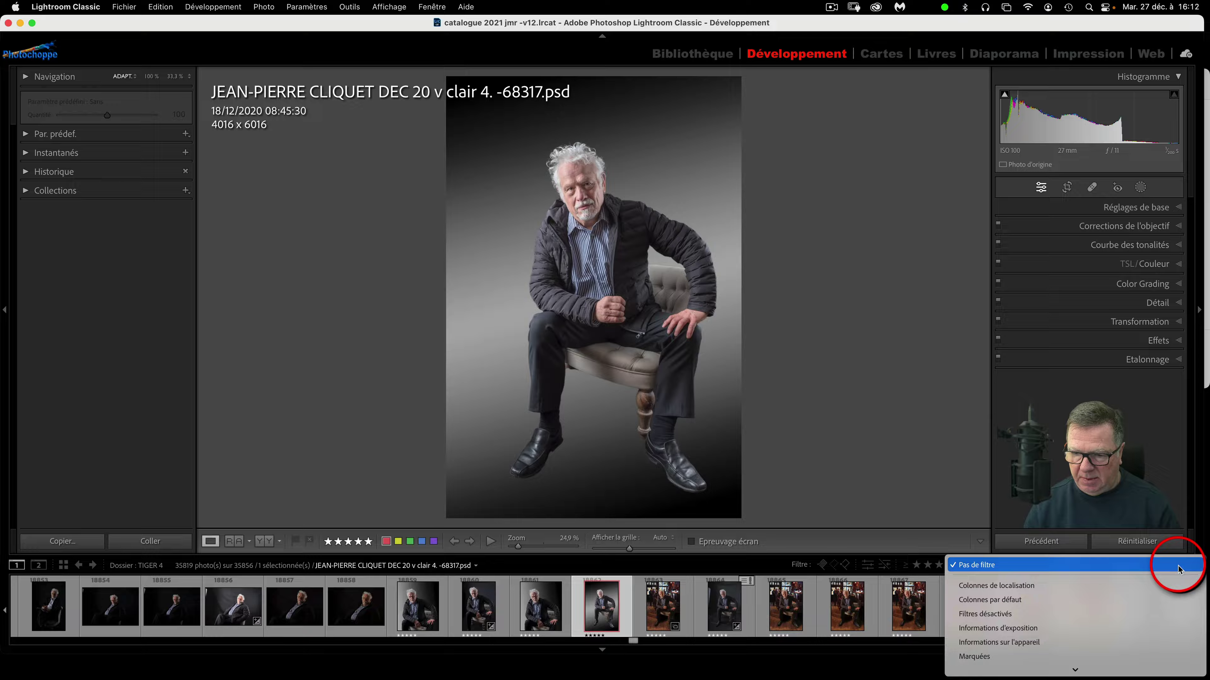
click(1179, 567)
click(1192, 566)
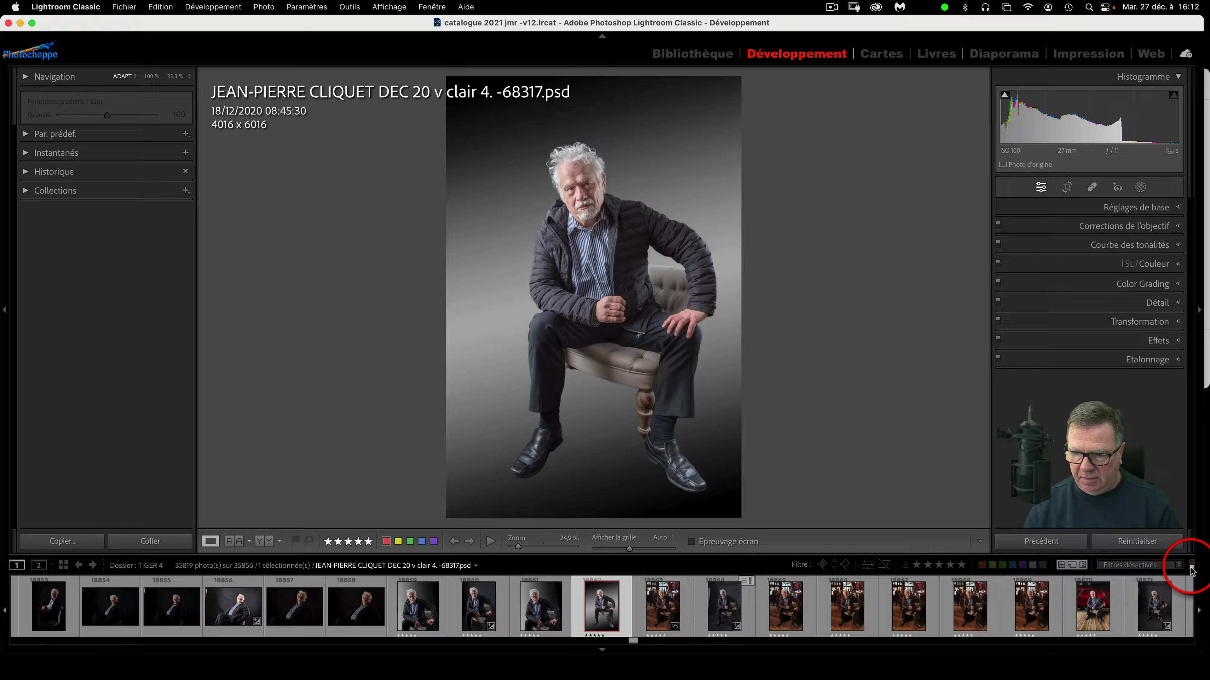
click(1191, 567)
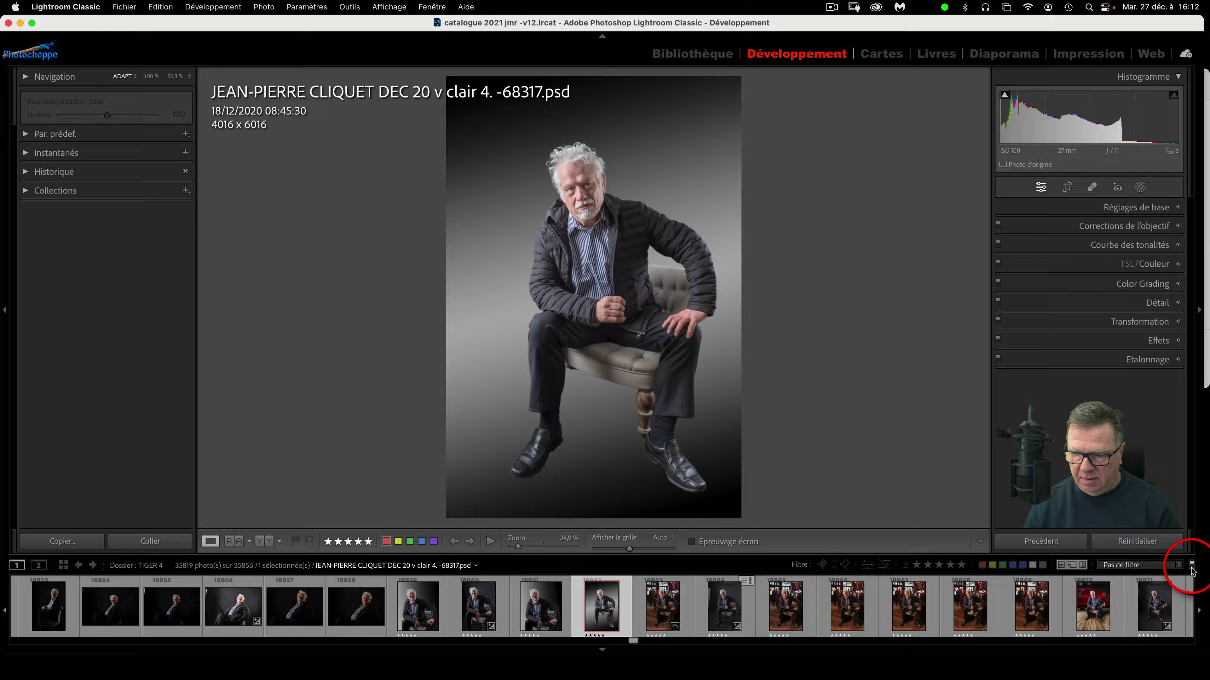
- Filter the filmstrip to photos with the red colour label and a five-star rating
click(982, 565)
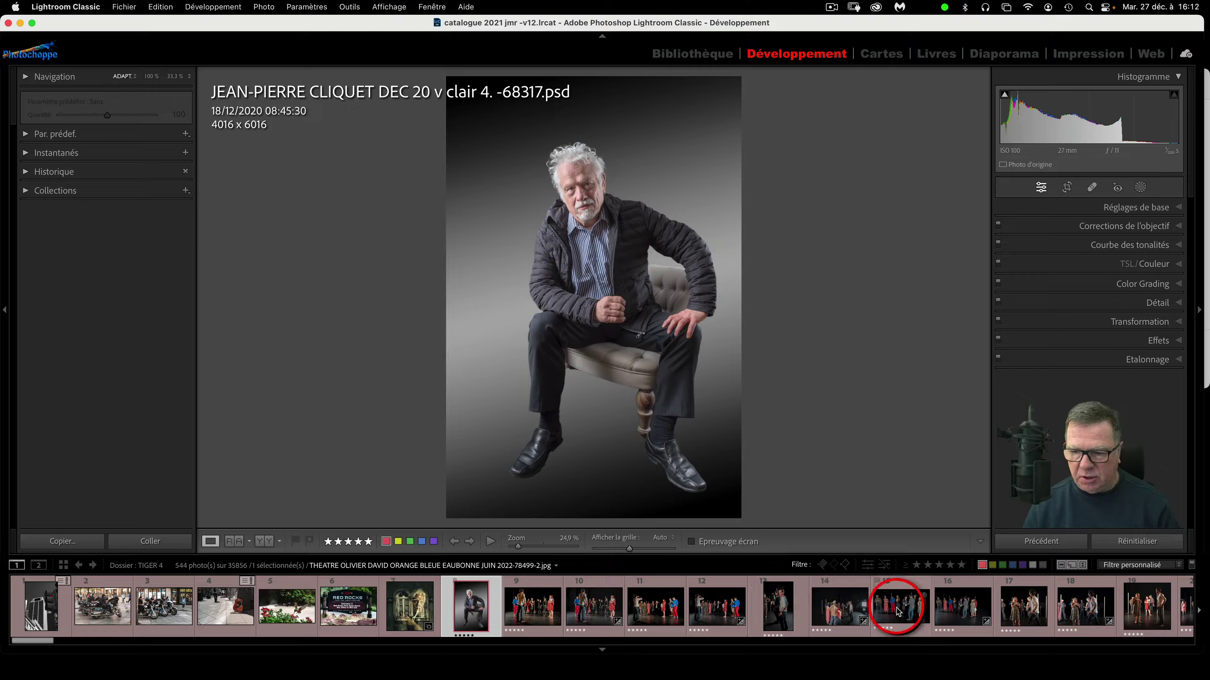
click(961, 566)
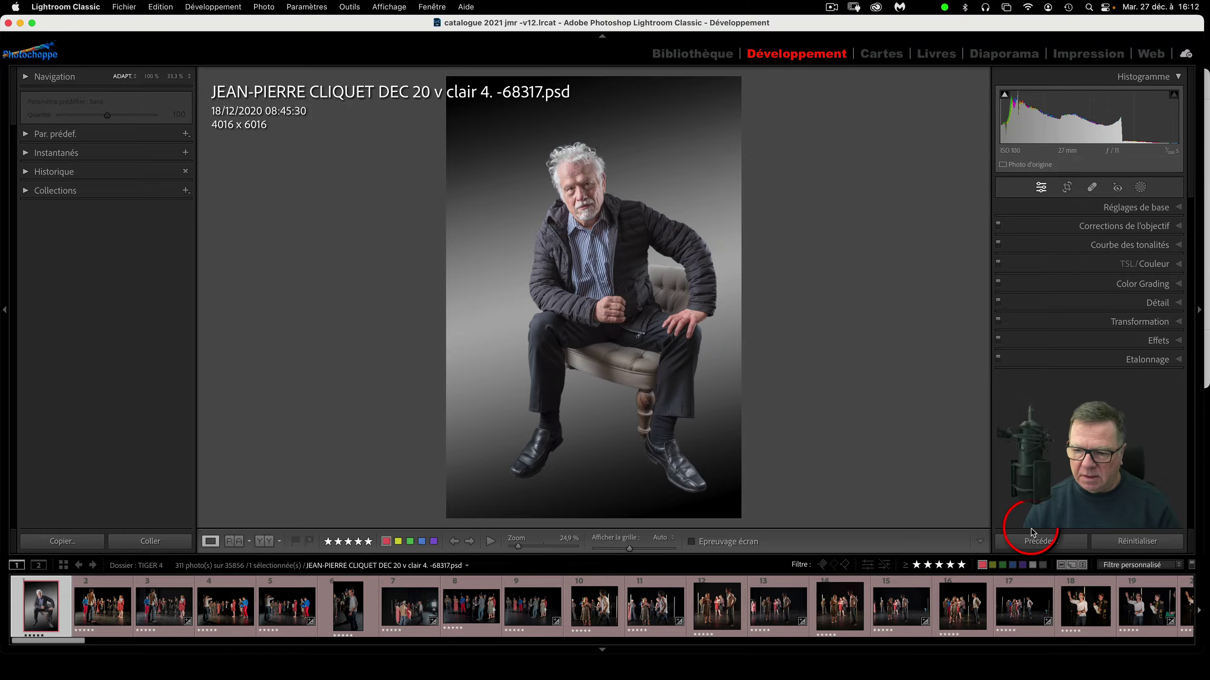
- Remove the five-star rating filter from the filmstrip, keeping the red label criterion, and disable all filmstrip filters
click(960, 566)
key(6)
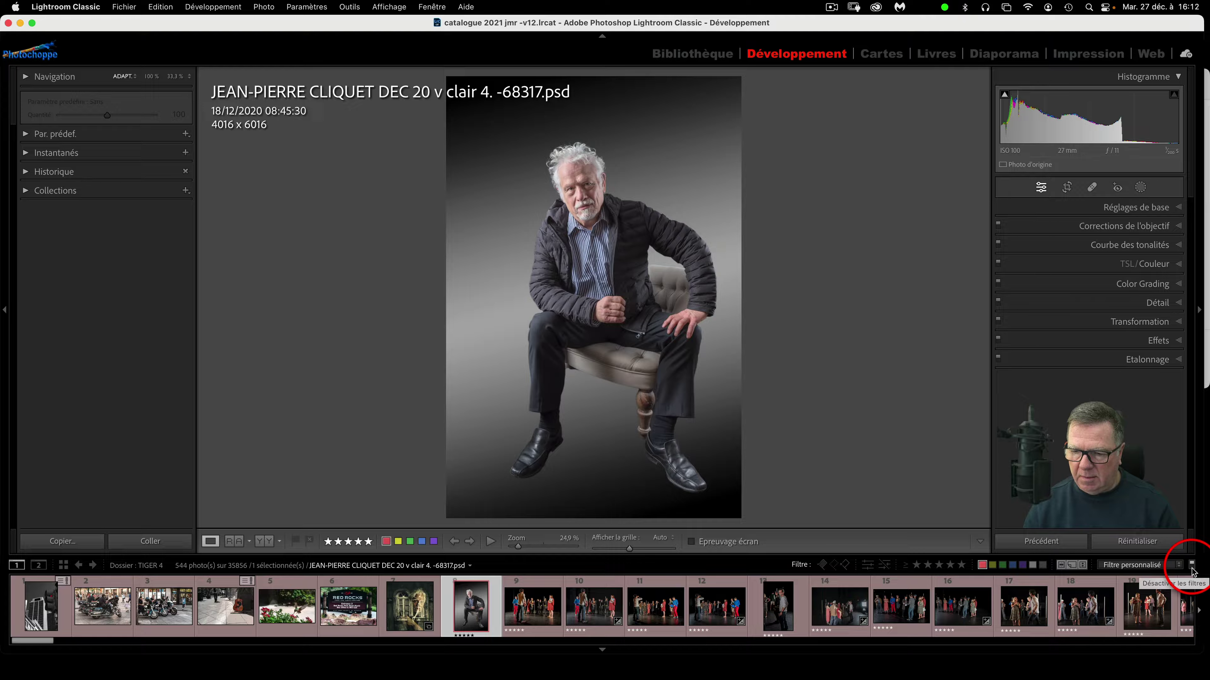
click(1192, 567)
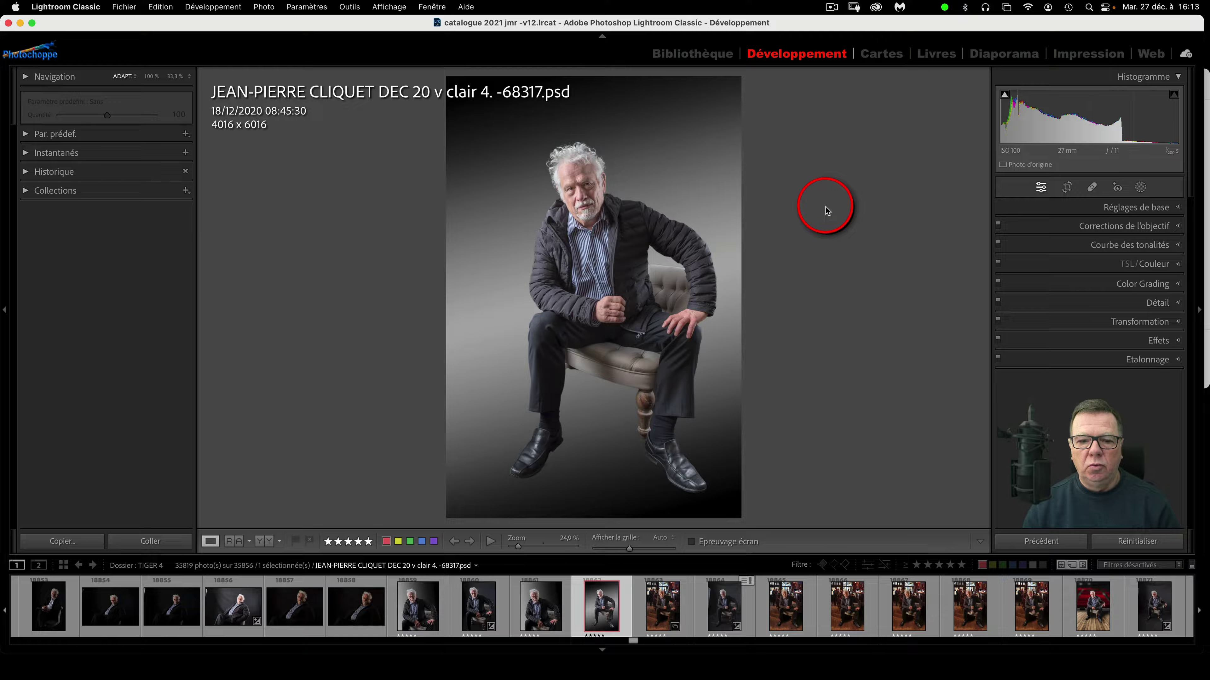
- Hide and redisplay the toolbar below the portrait several times, finishing with it shown
key(t)
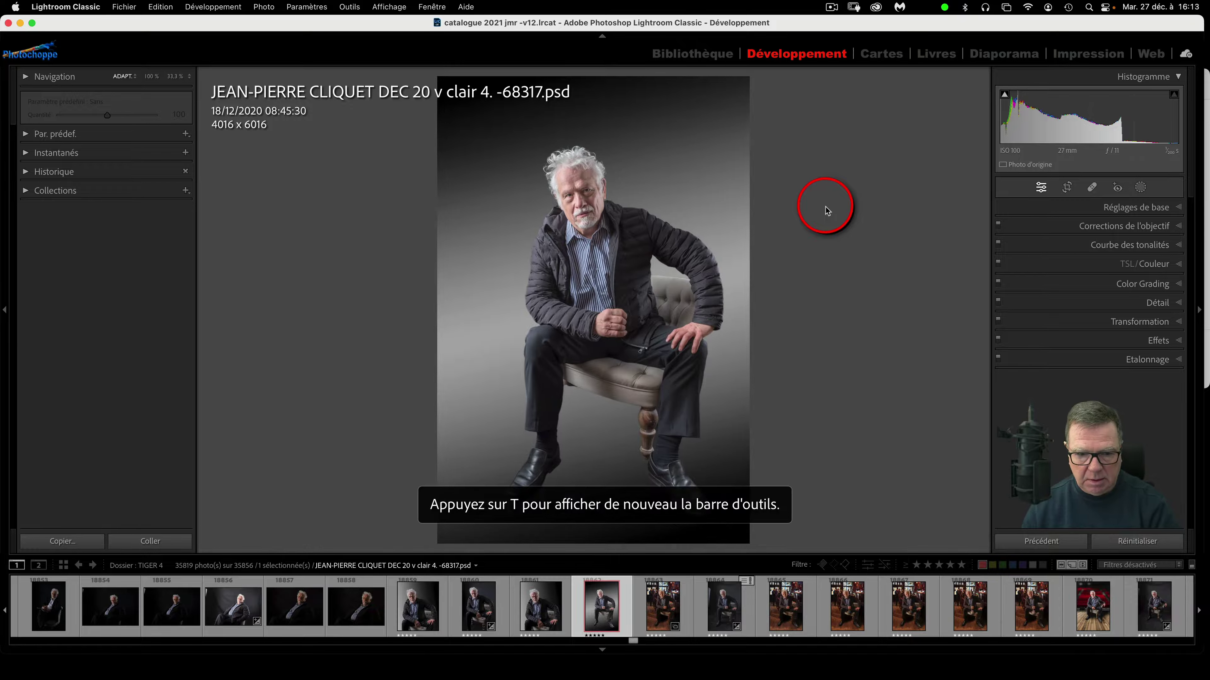
key(t)
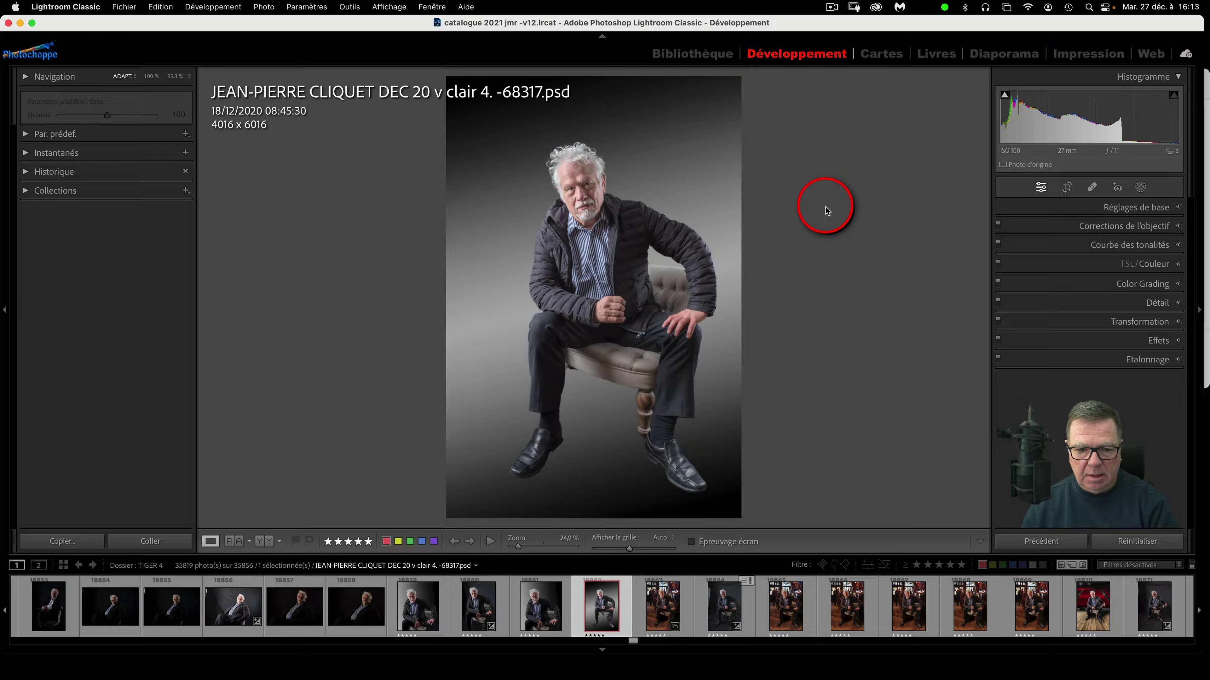
key(t)
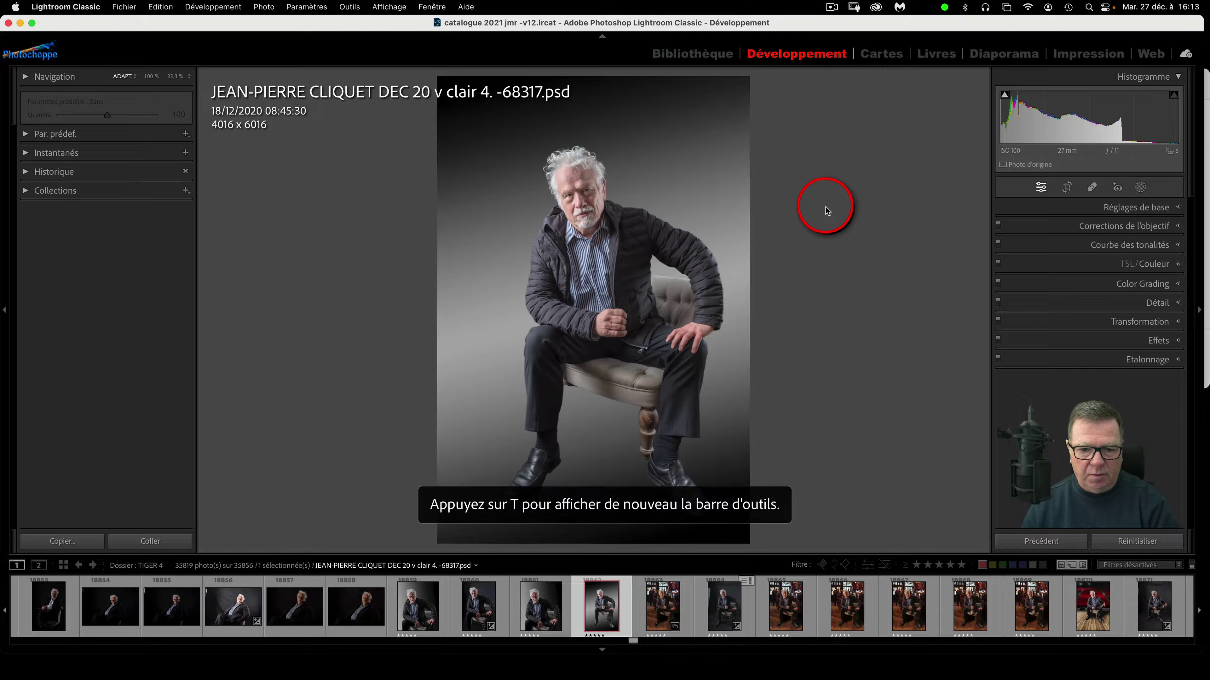
key(t)
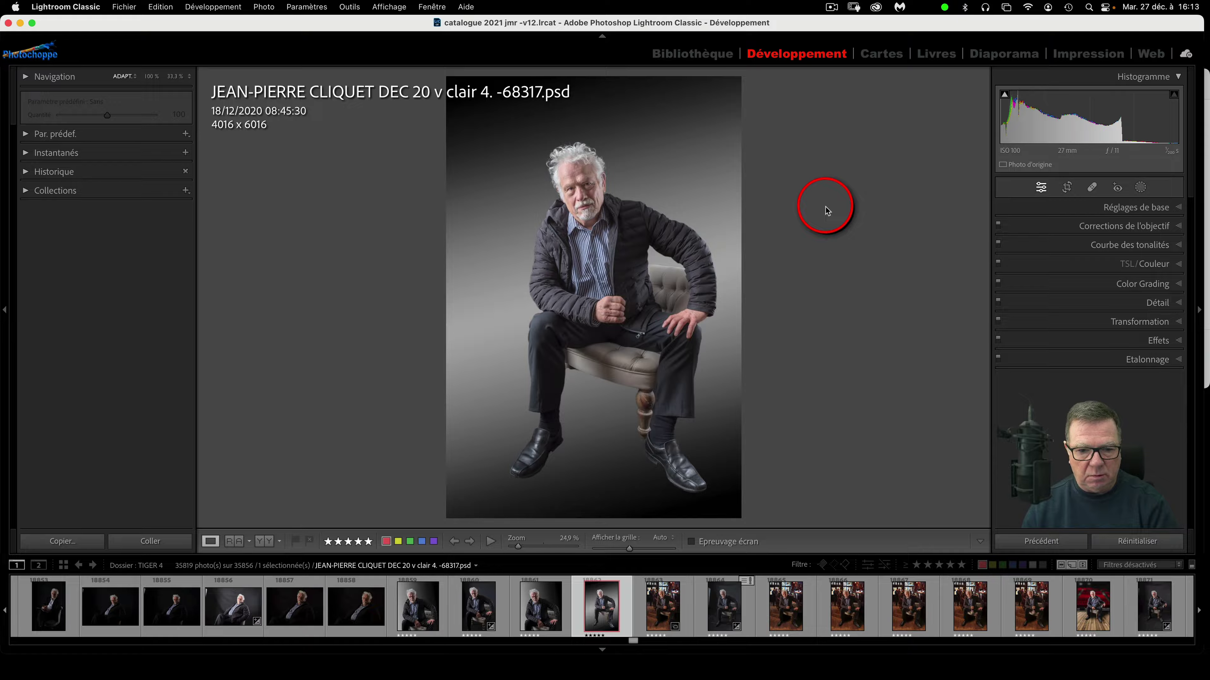
key(t)
key(t)
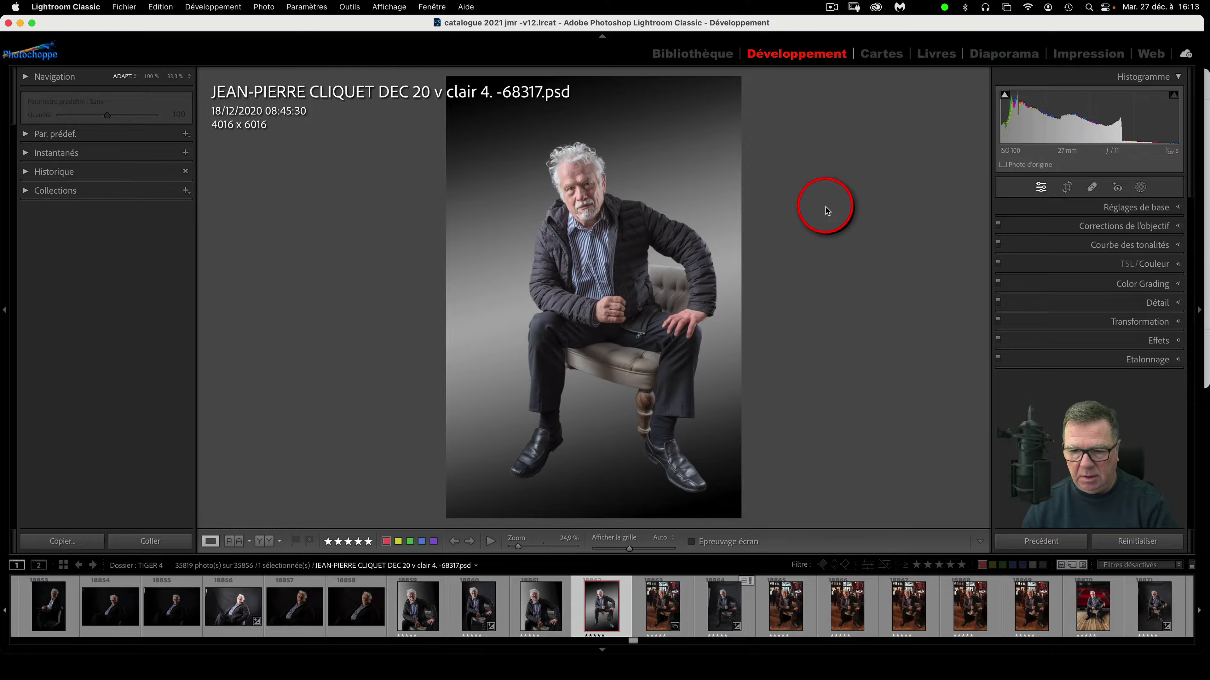
key(t)
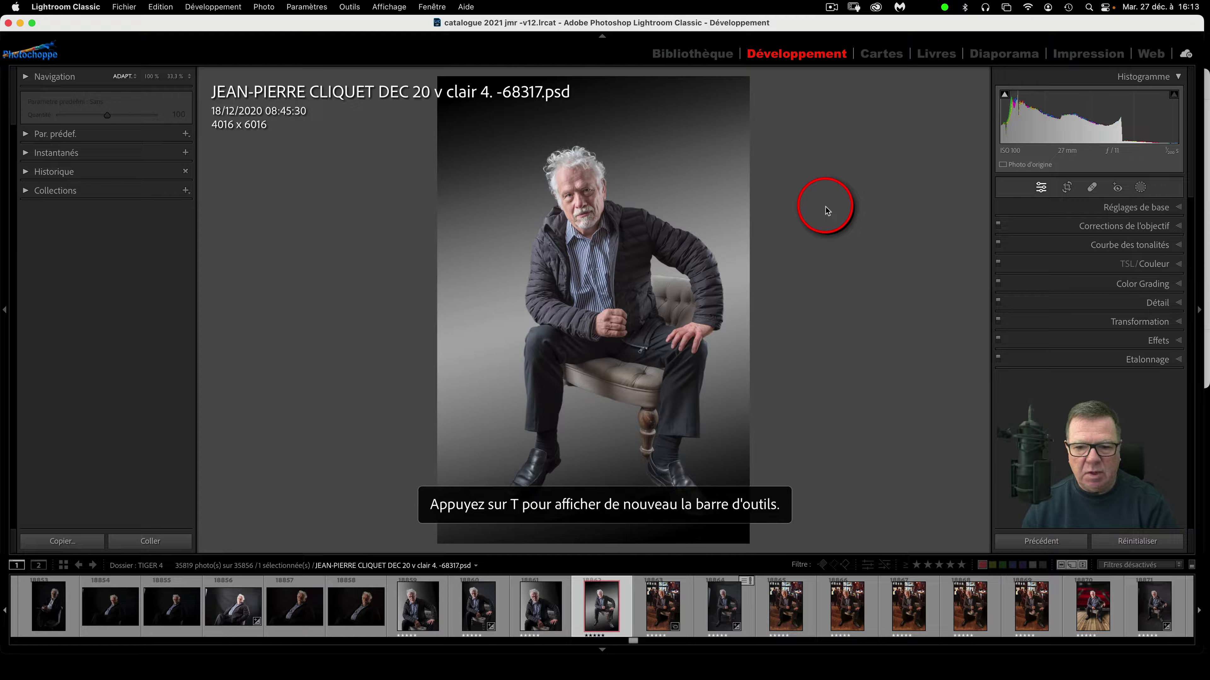
key(t)
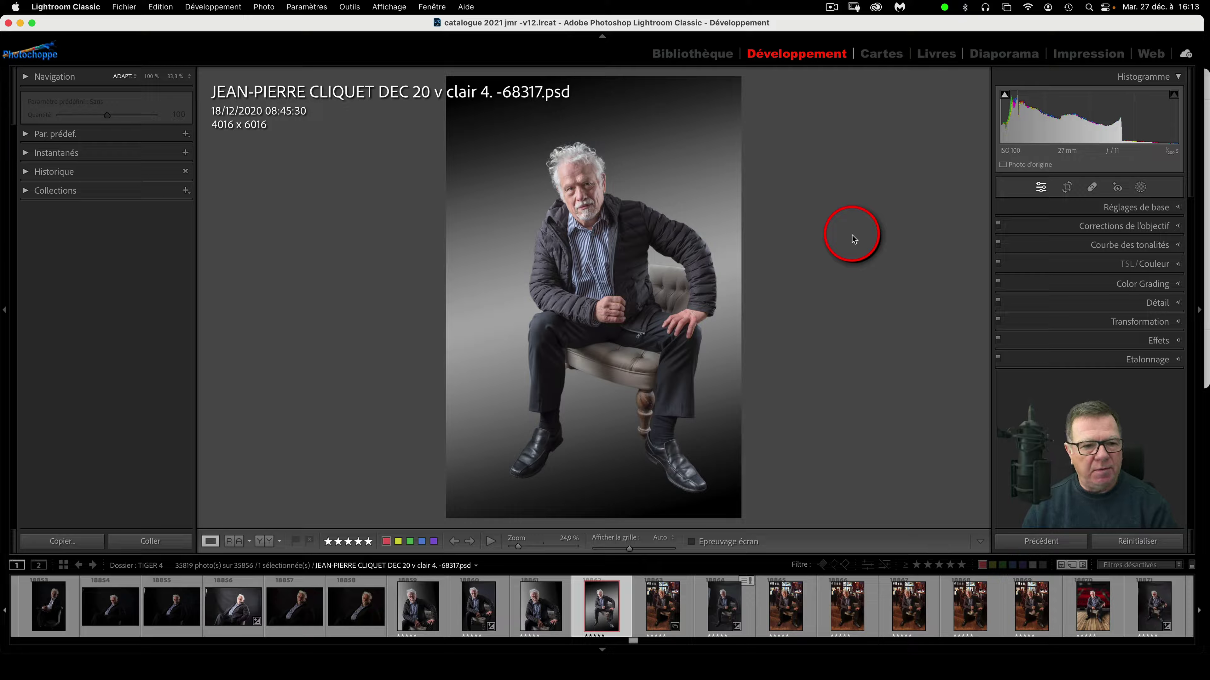
click(66, 6)
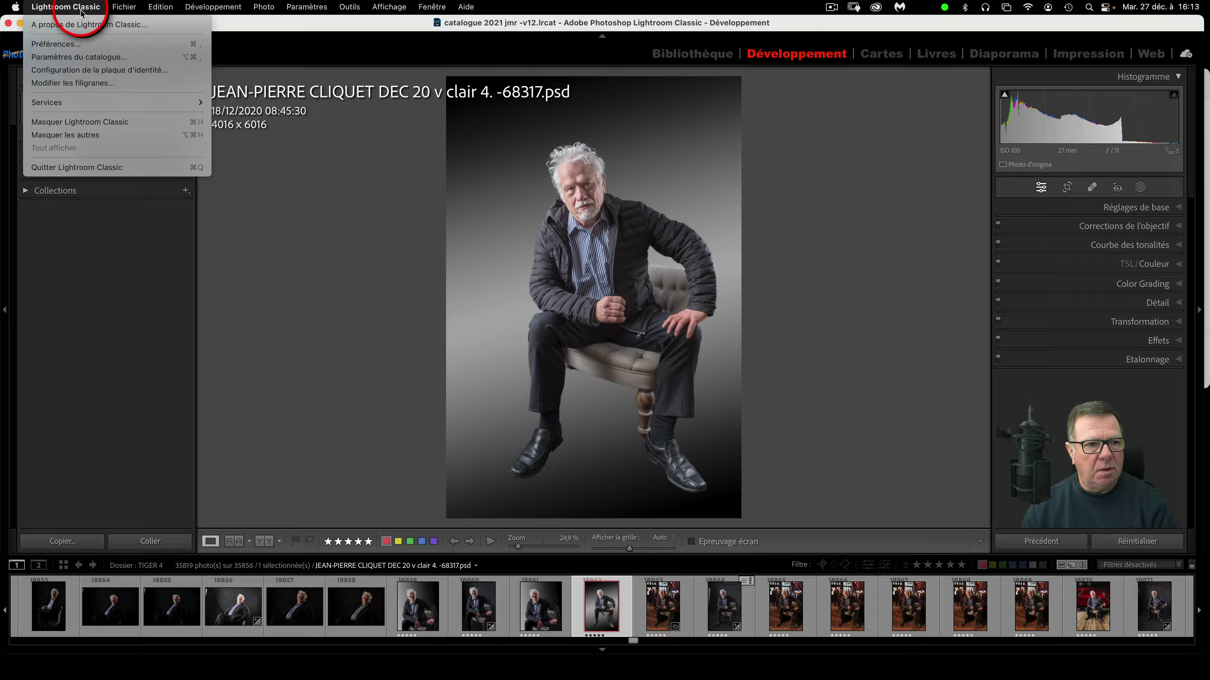
click(278, 176)
click(125, 7)
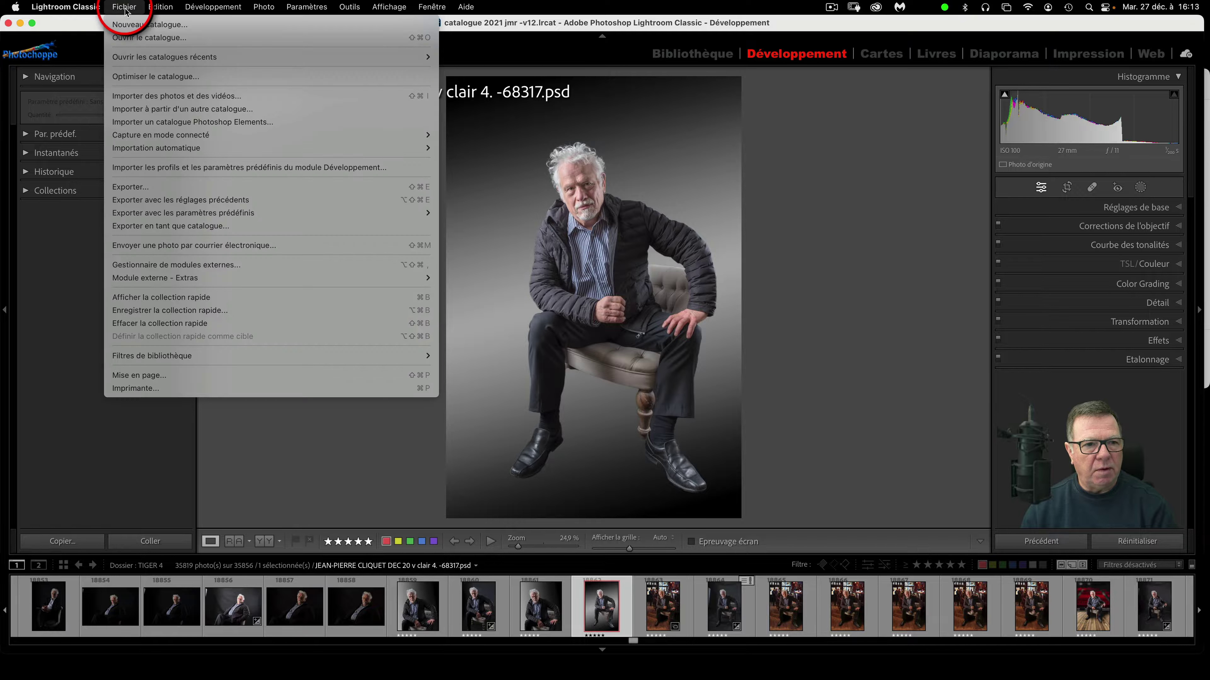
click(243, 451)
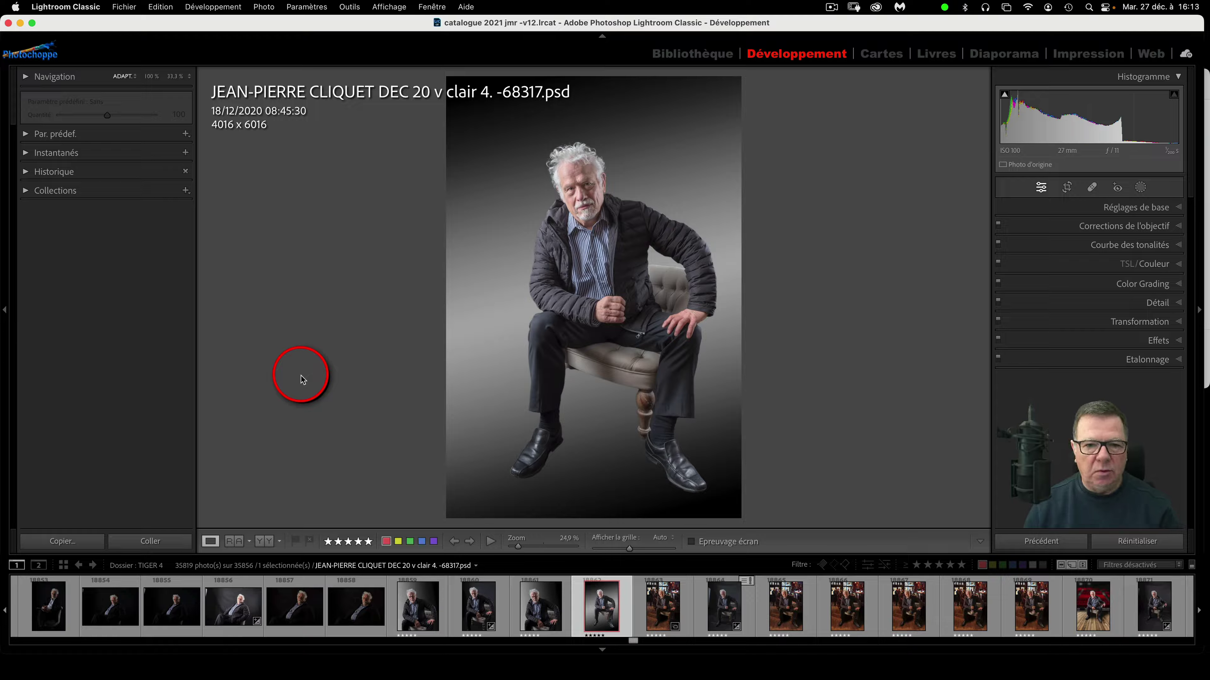
- Open the identity plate editor, review the personalised graphic plate and module font settings, and accept them without changes
click(85, 52)
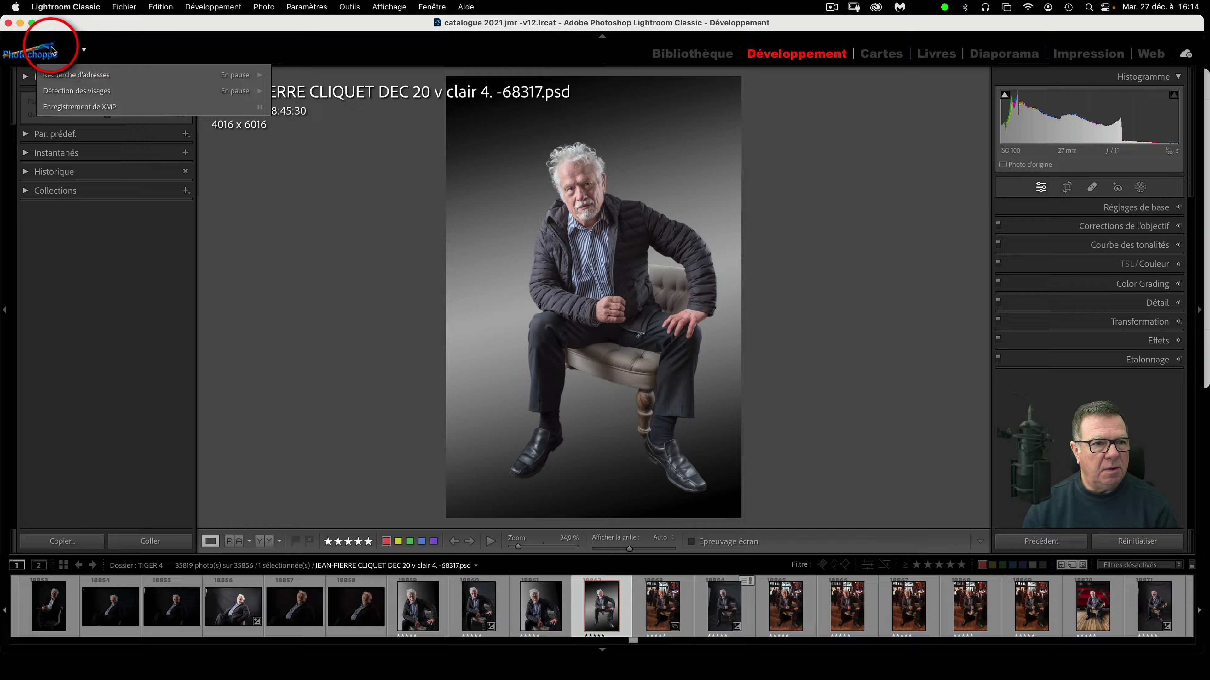
click(35, 48)
click(113, 49)
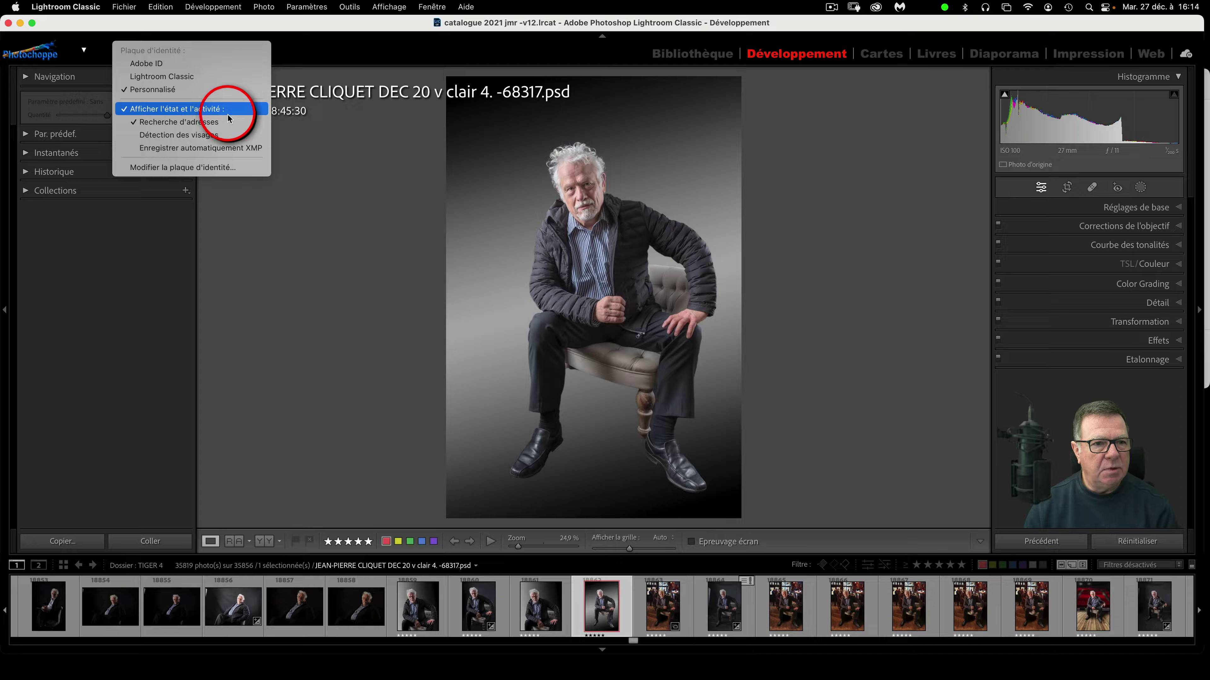
click(244, 172)
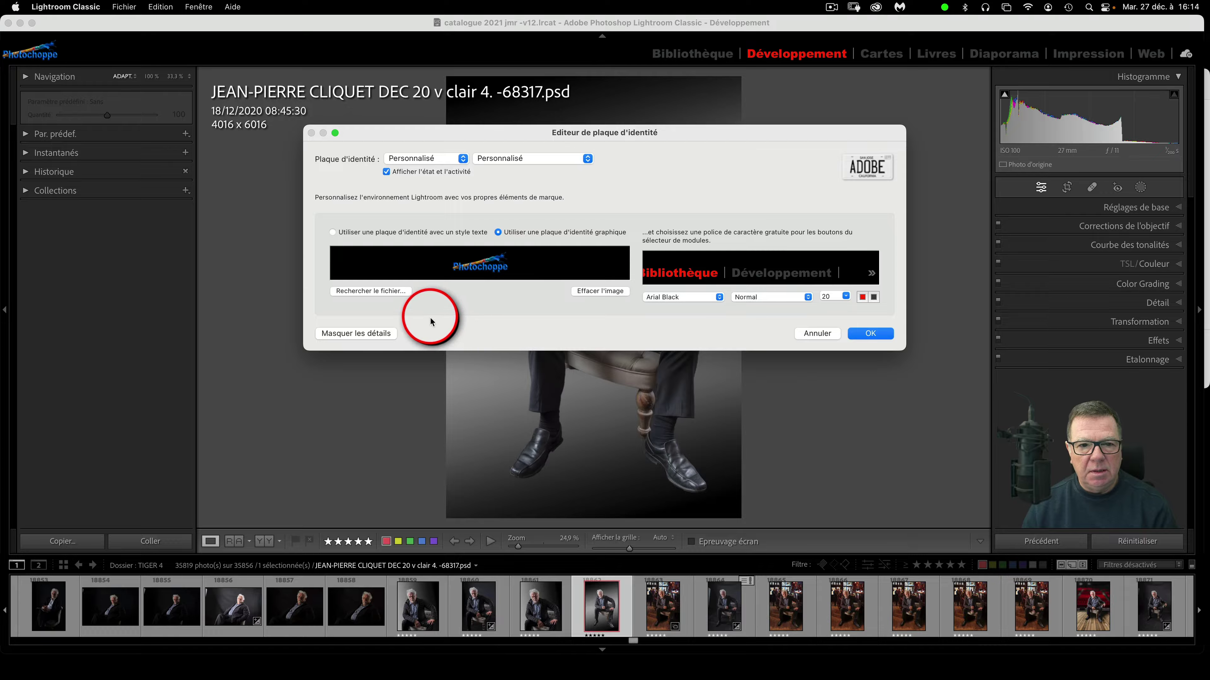
click(865, 334)
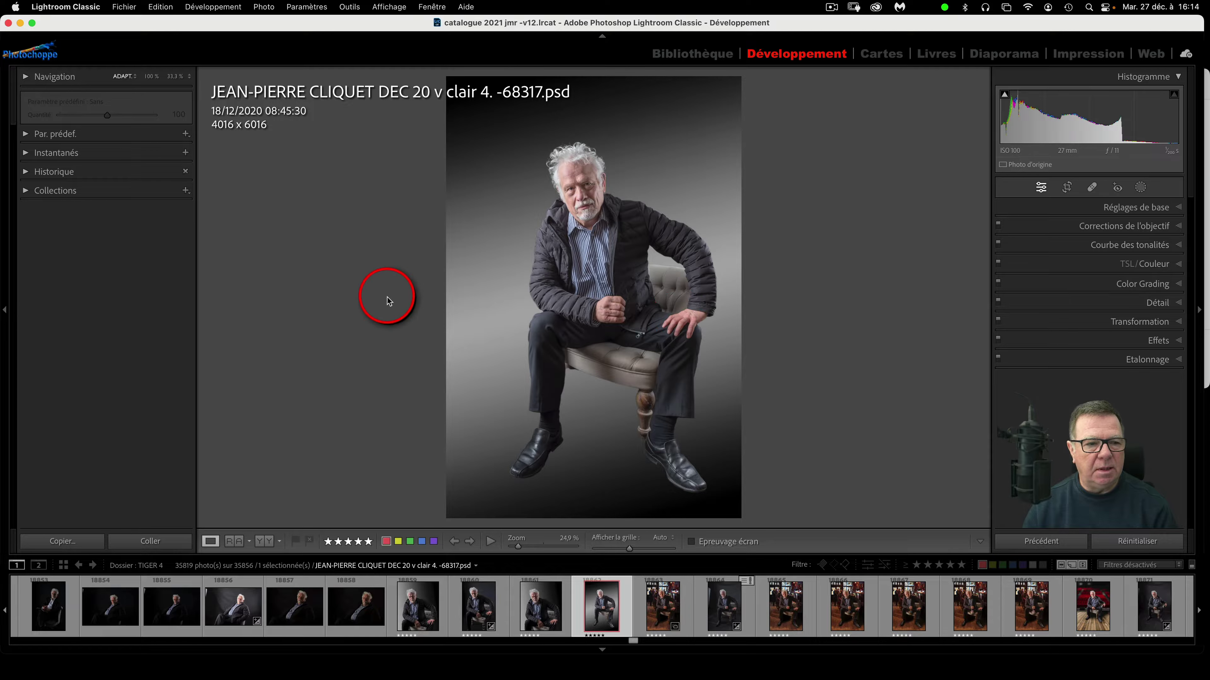